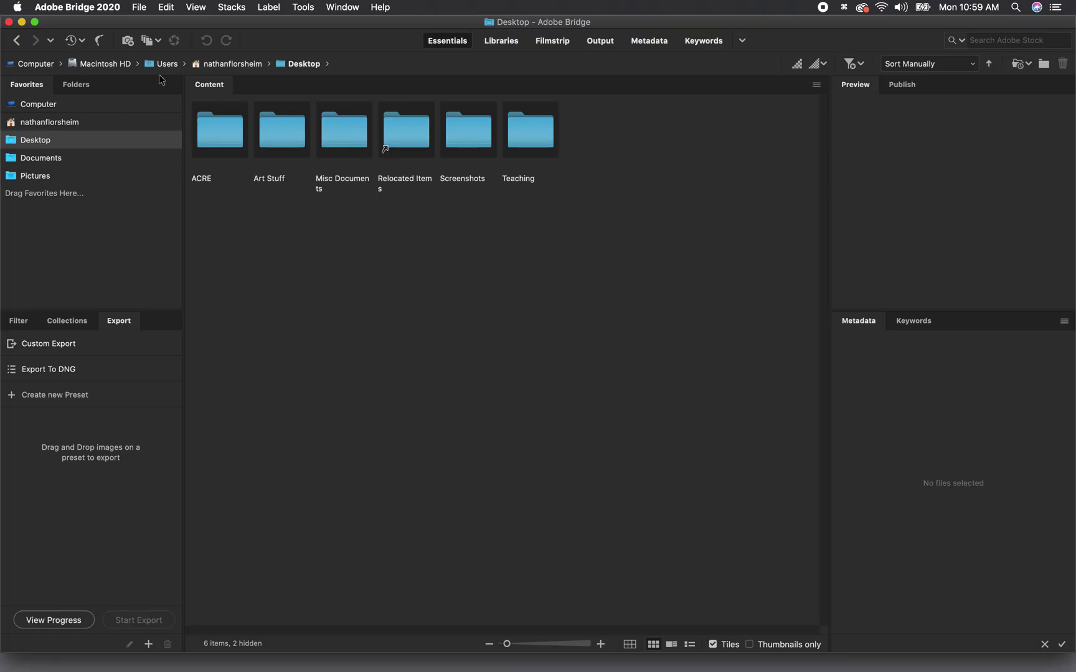
- Open Import from Device and scroll through the camera's 714 RAF files
{"action": "left_click", "coordinate": [140, 7]}
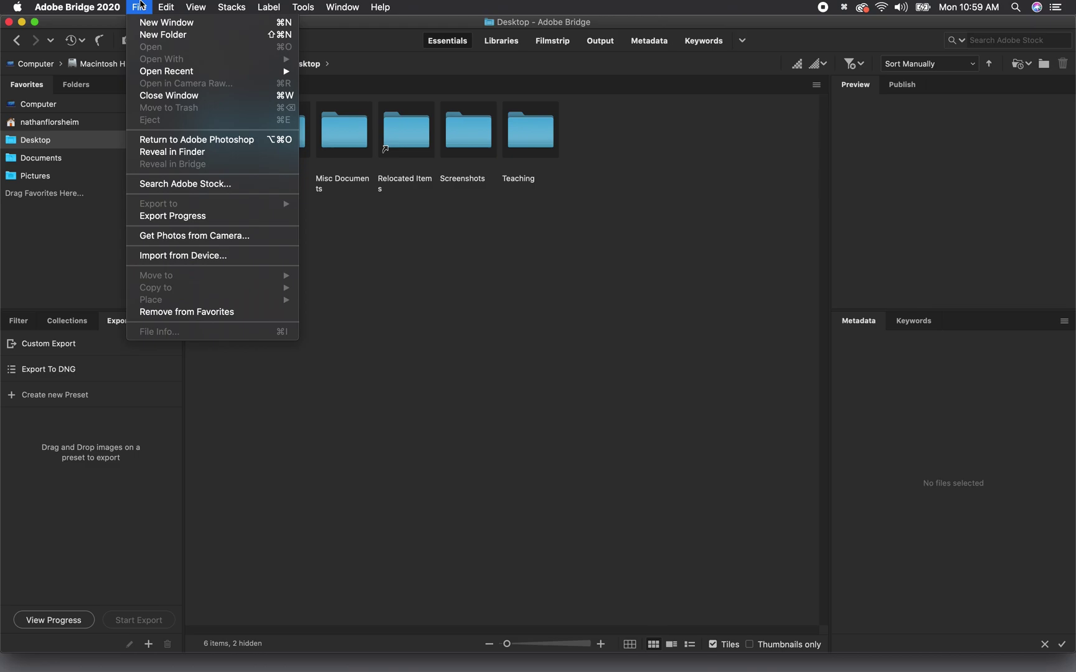
{"action": "left_click", "coordinate": [179, 256]}
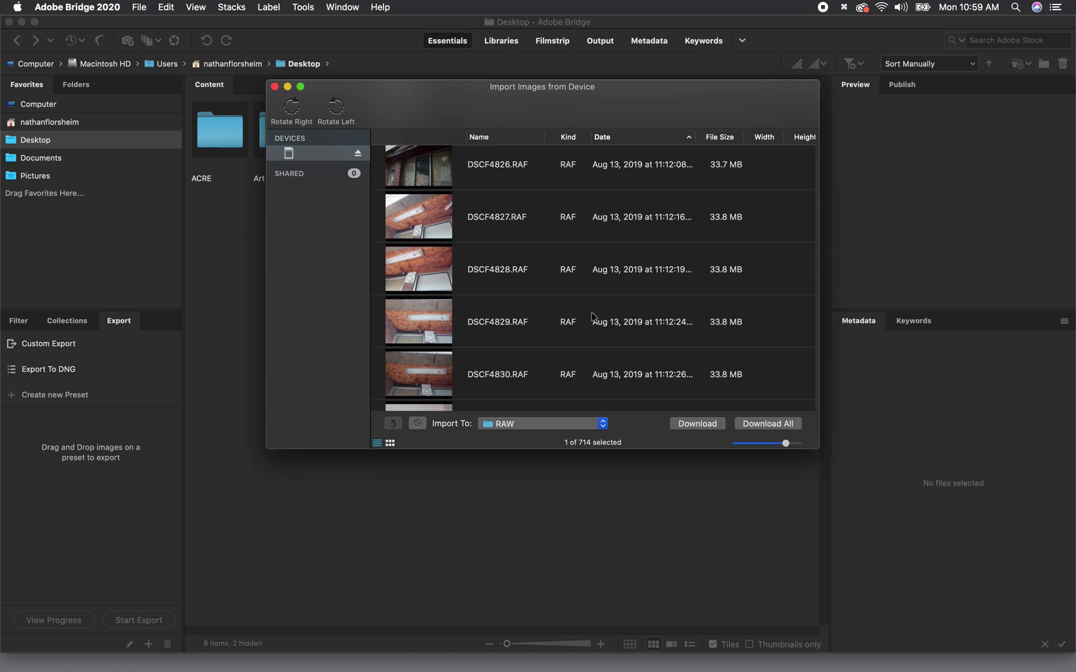
{"action": "scroll", "coordinate": [593, 317], "scroll_direction": "down", "scroll_amount": 5}
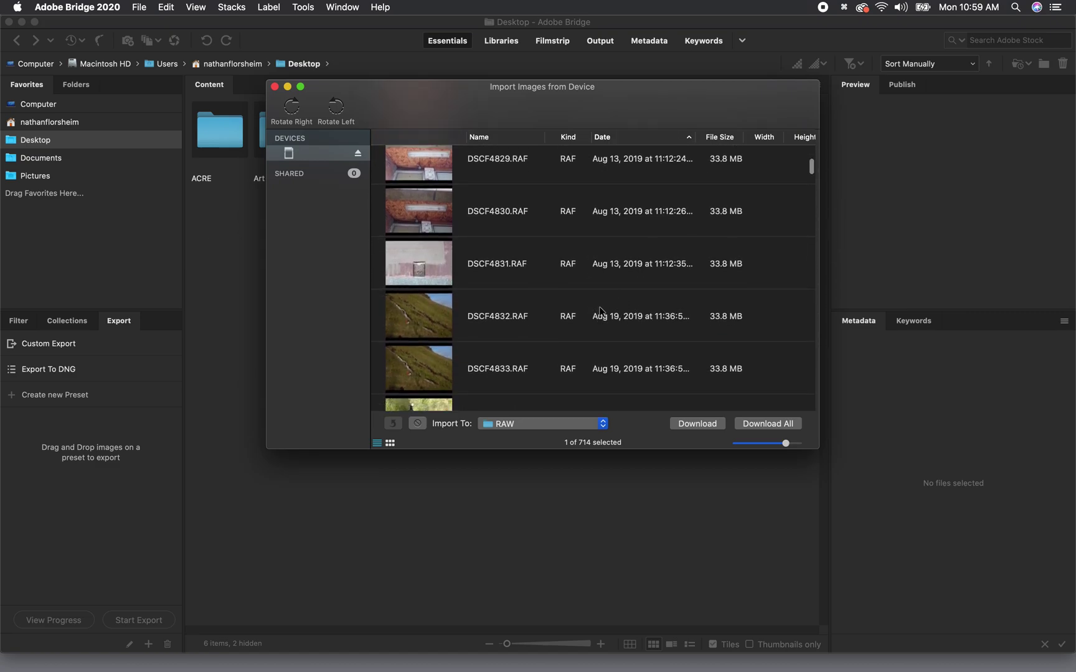
{"action": "scroll", "coordinate": [616, 305], "scroll_direction": "down", "scroll_amount": 8}
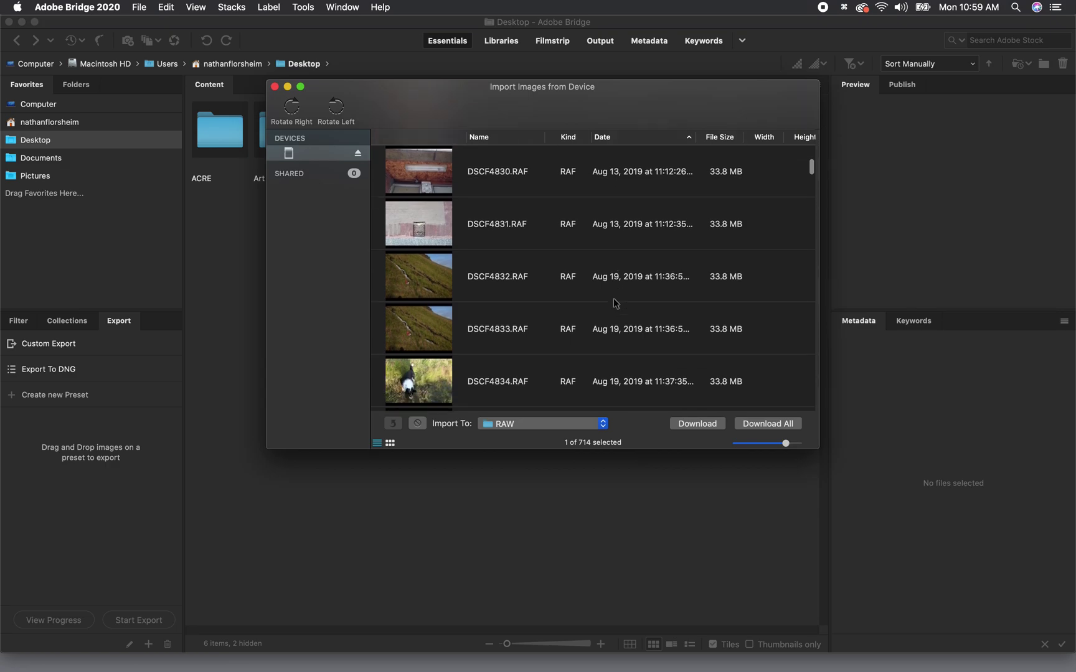
{"action": "scroll", "coordinate": [614, 305], "scroll_direction": "down", "scroll_amount": 6}
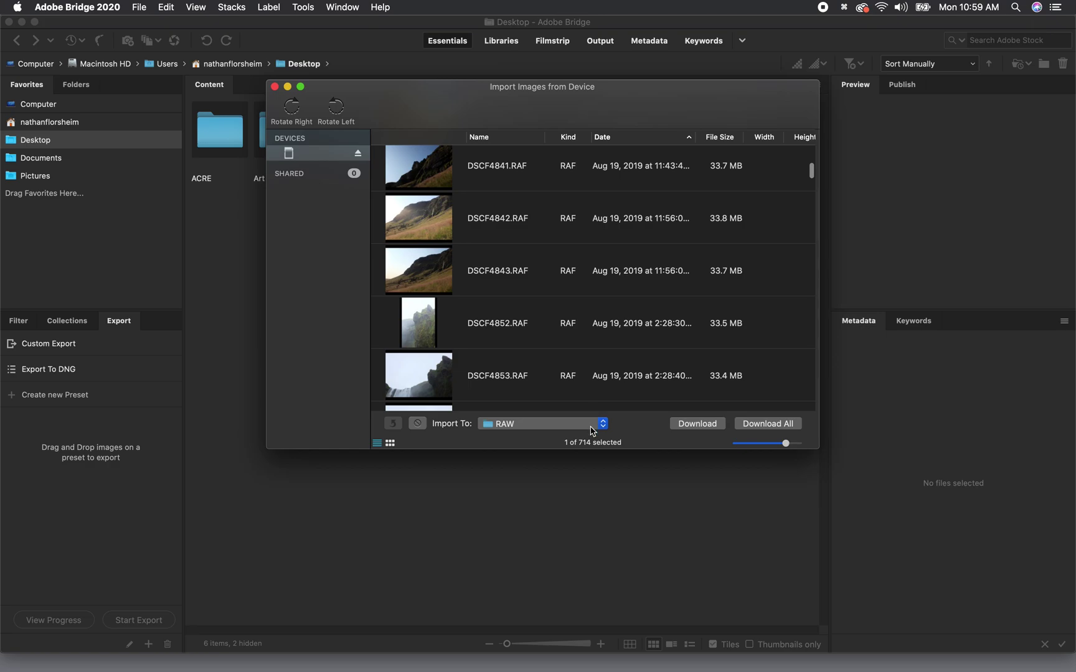
- Choose a custom import destination on the Desktop and create a 'Photography 2020' folder there
{"action": "left_click", "coordinate": [593, 424]}
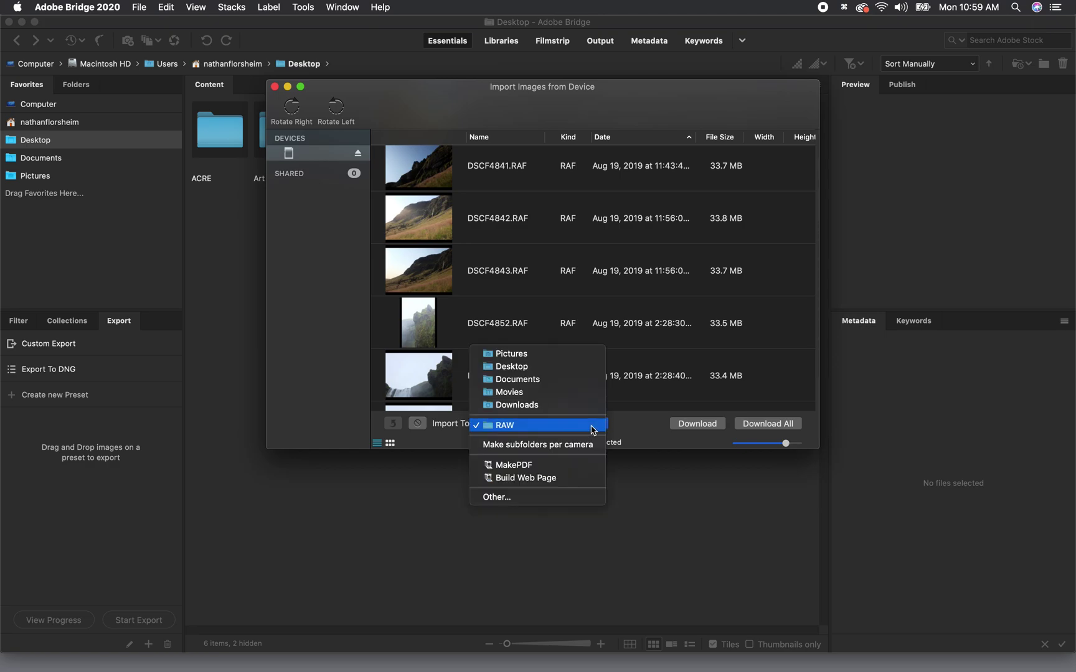
{"action": "left_click", "coordinate": [560, 498]}
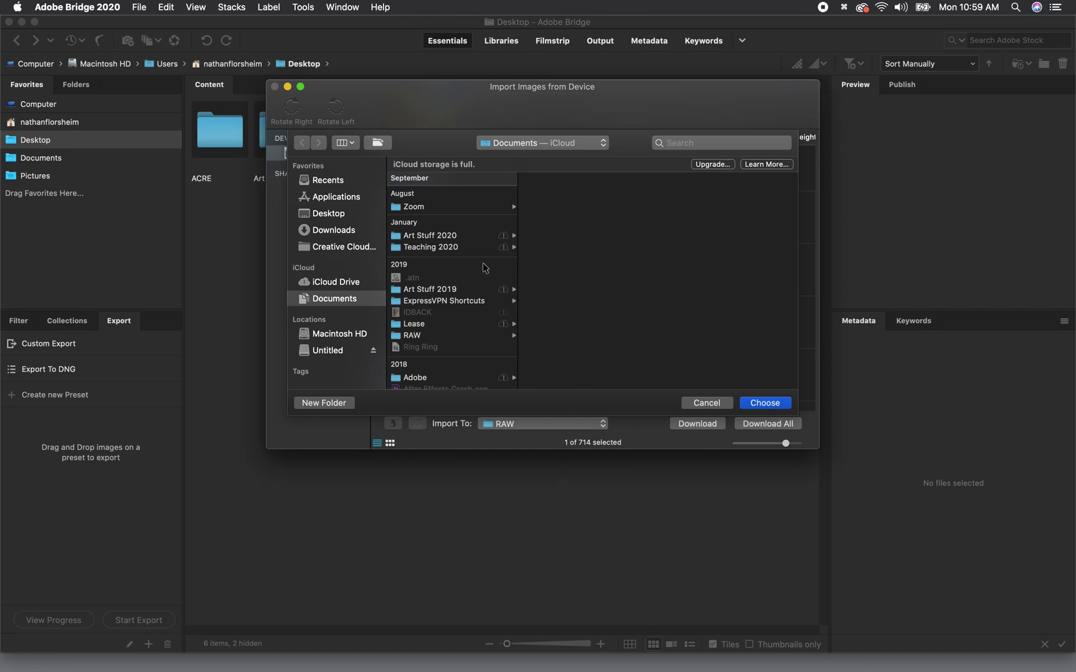
{"action": "left_click", "coordinate": [320, 211]}
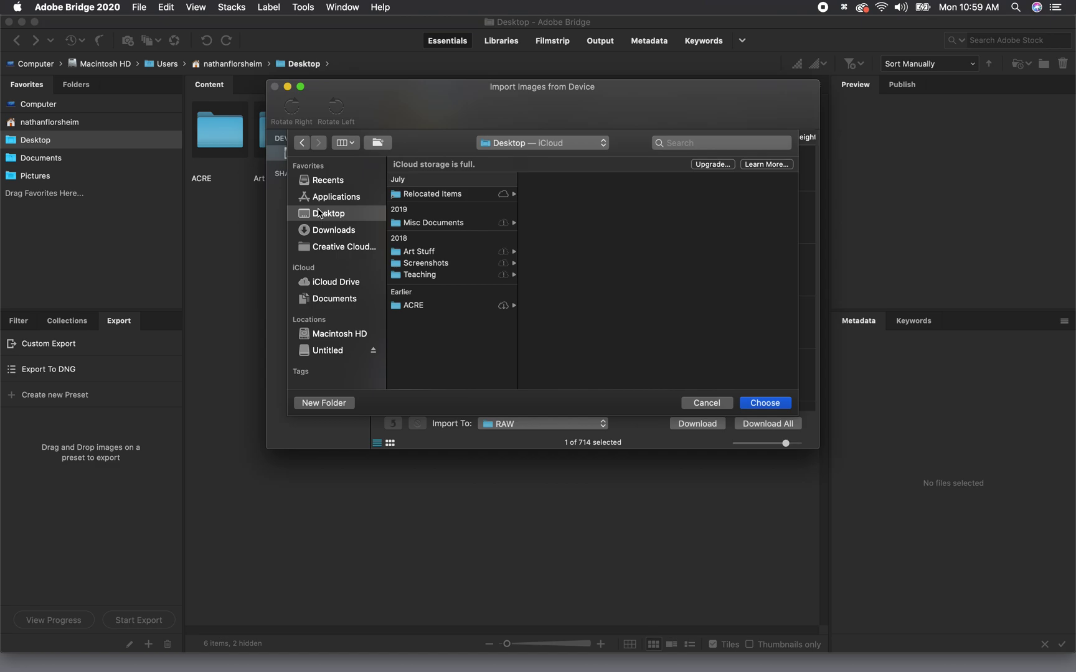
{"action": "left_click", "coordinate": [340, 404]}
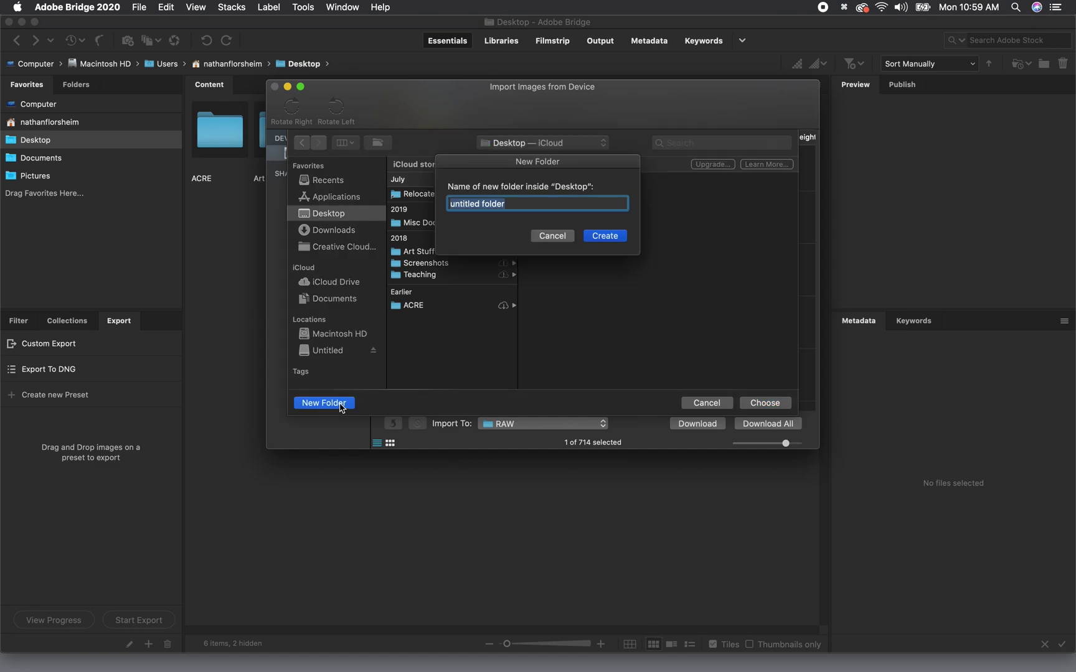
{"action": "type", "text": "Photography 2020"}
{"action": "key", "text": "Return"}
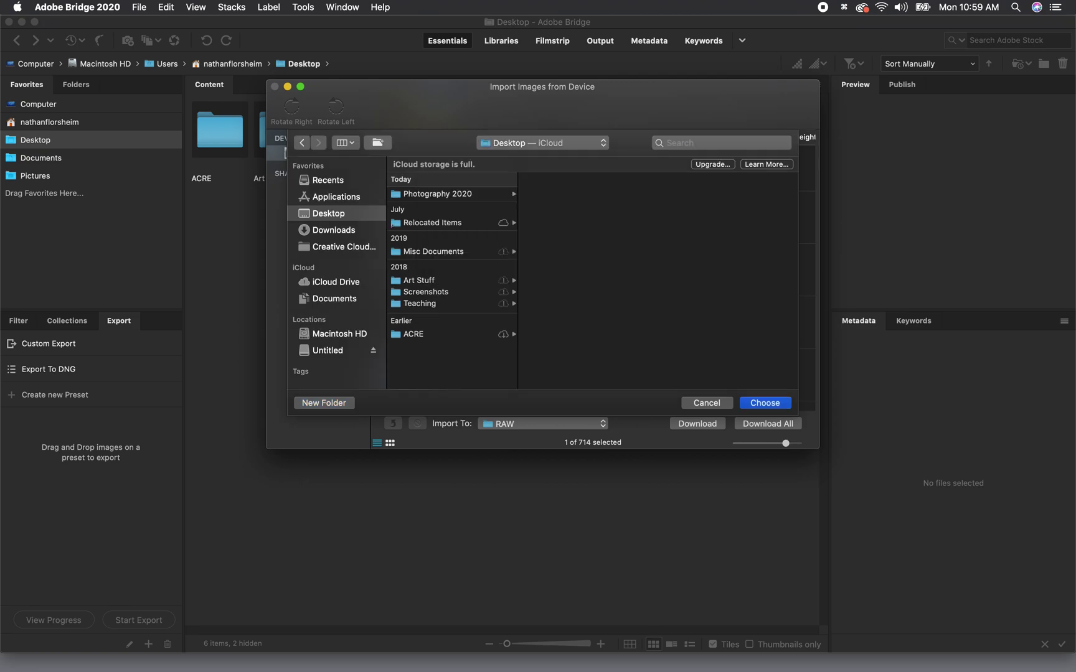
- Create nested 'Iceland 2020' and 'Fuji RAW' folders inside Photography 2020 as the destination
{"action": "left_click", "coordinate": [339, 404]}
{"action": "type", "text": "Iceland "}
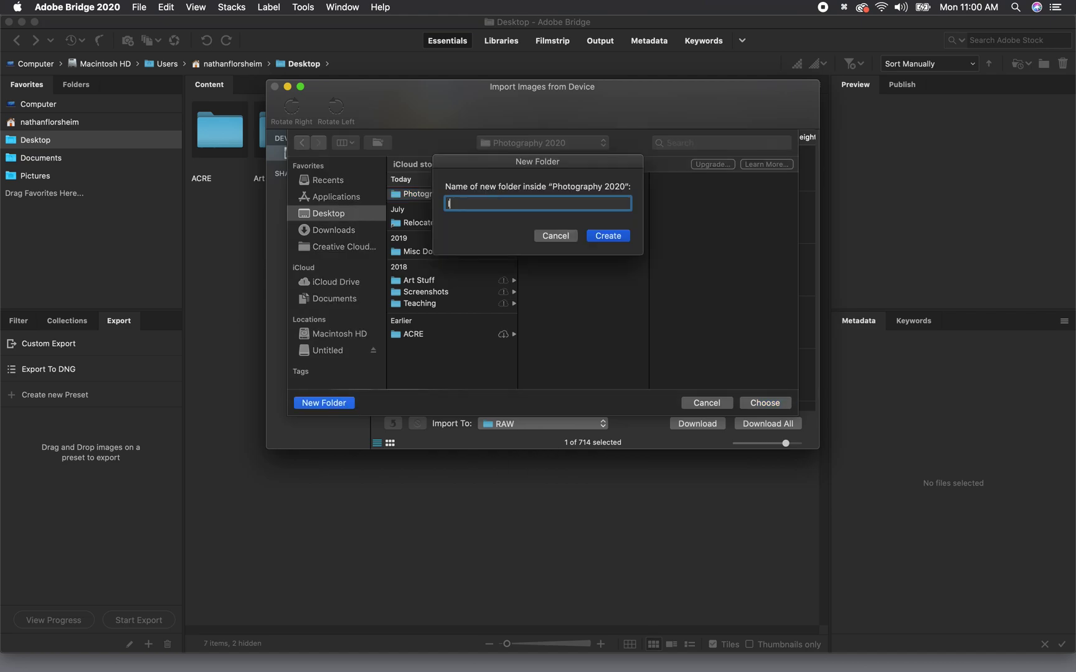
{"action": "type", "text": "2020"}
{"action": "key", "text": "Return"}
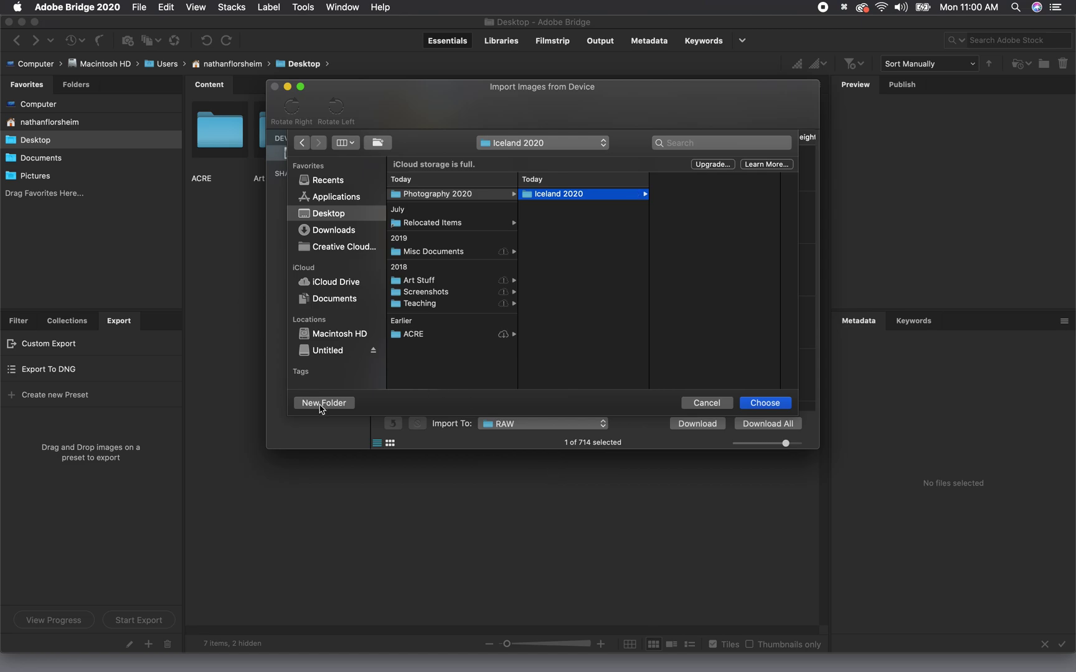
{"action": "left_click", "coordinate": [323, 403]}
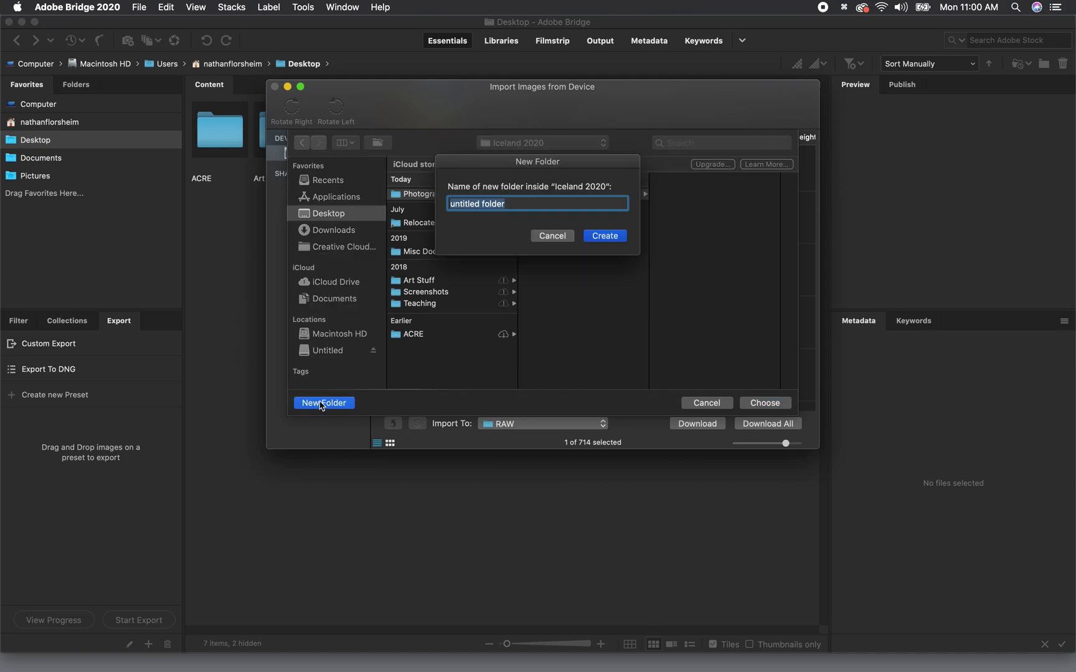
{"action": "type", "text": "Fuji RAW"}
{"action": "left_click", "coordinate": [606, 236]}
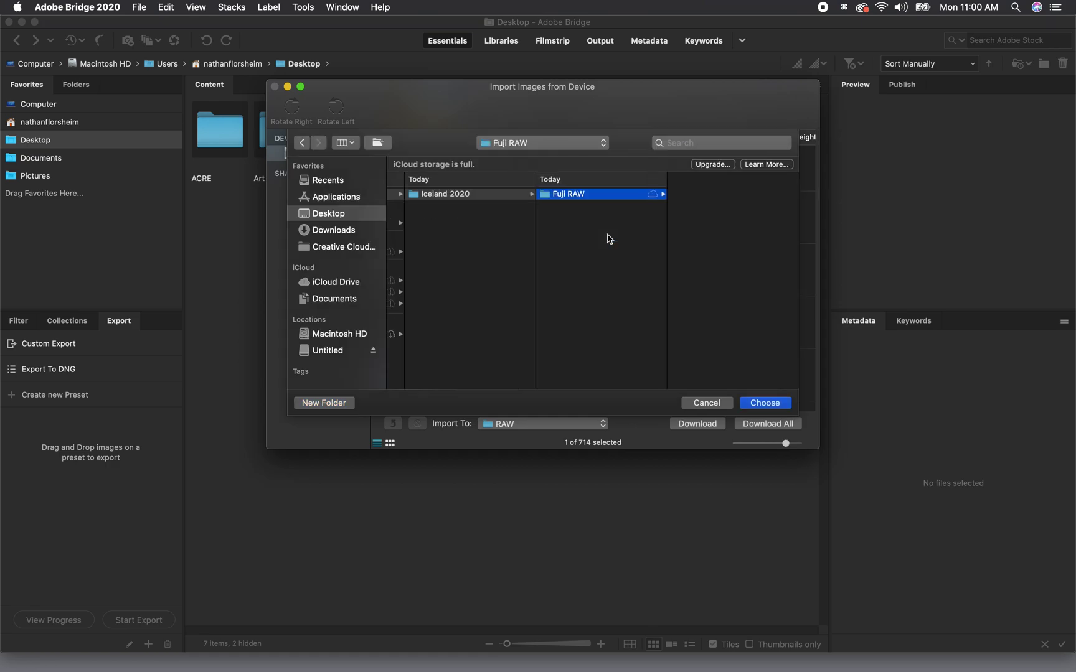
- Target Fuji RAW and select the files DSCF4832 through DSCF4910 for import
{"action": "left_click", "coordinate": [763, 403]}
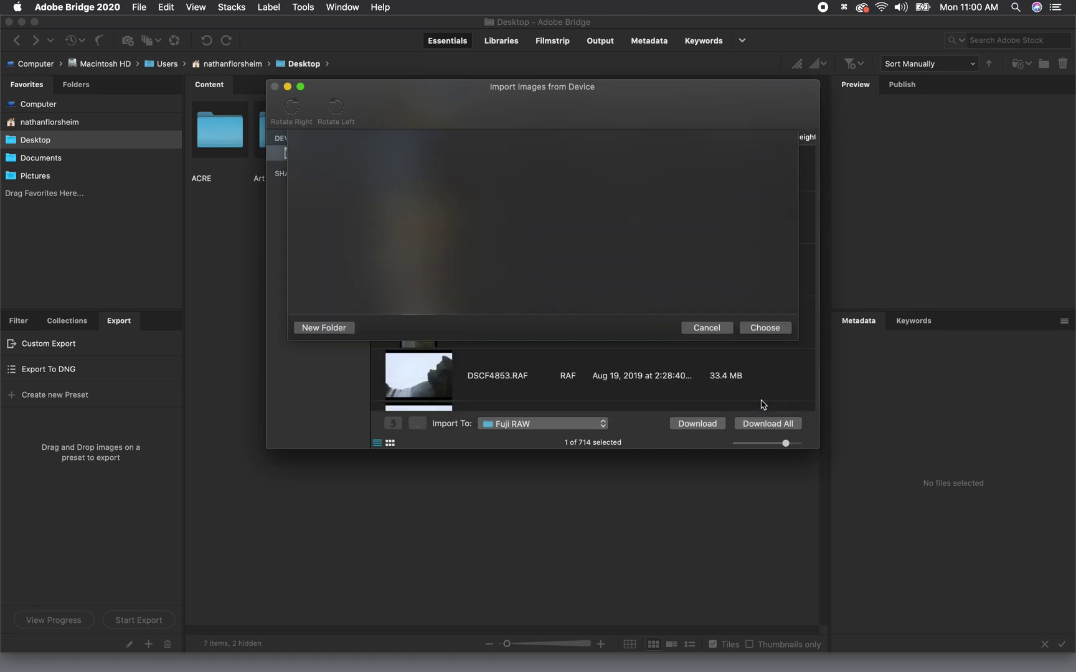
{"action": "scroll", "coordinate": [521, 174], "scroll_direction": "up", "scroll_amount": 10}
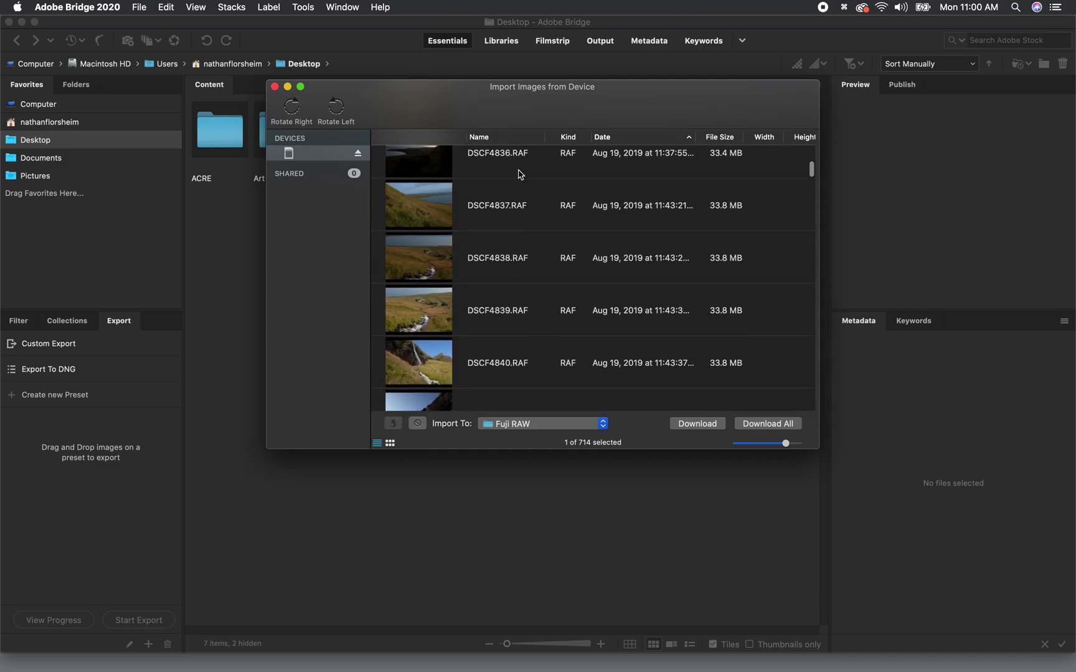
{"action": "scroll", "coordinate": [521, 174], "scroll_direction": "up", "scroll_amount": 5}
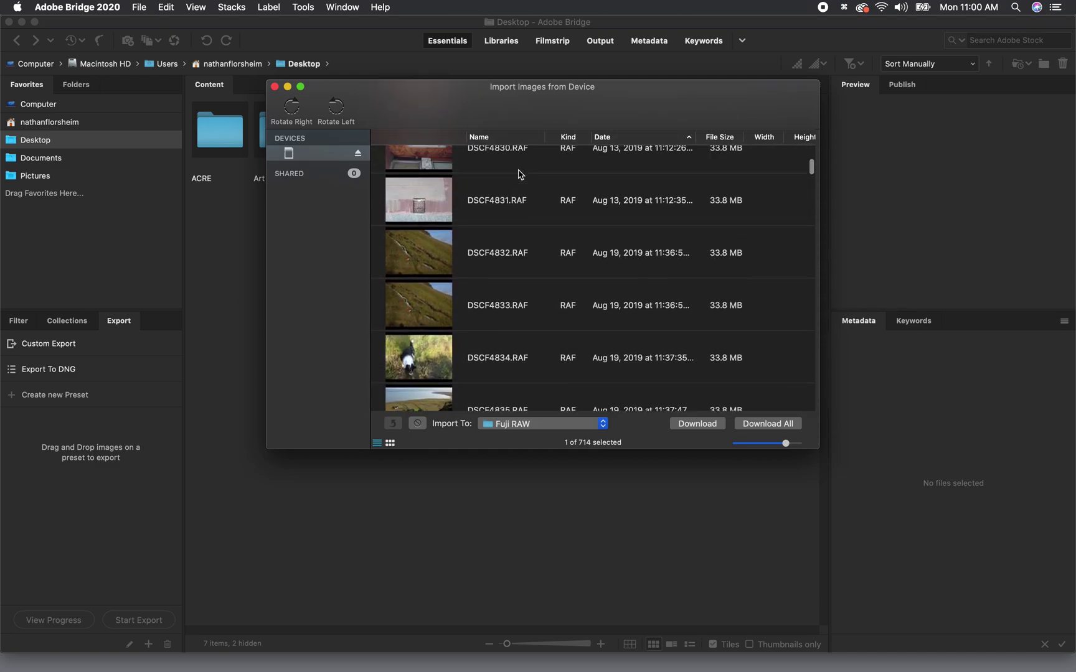
{"action": "left_click", "coordinate": [568, 265]}
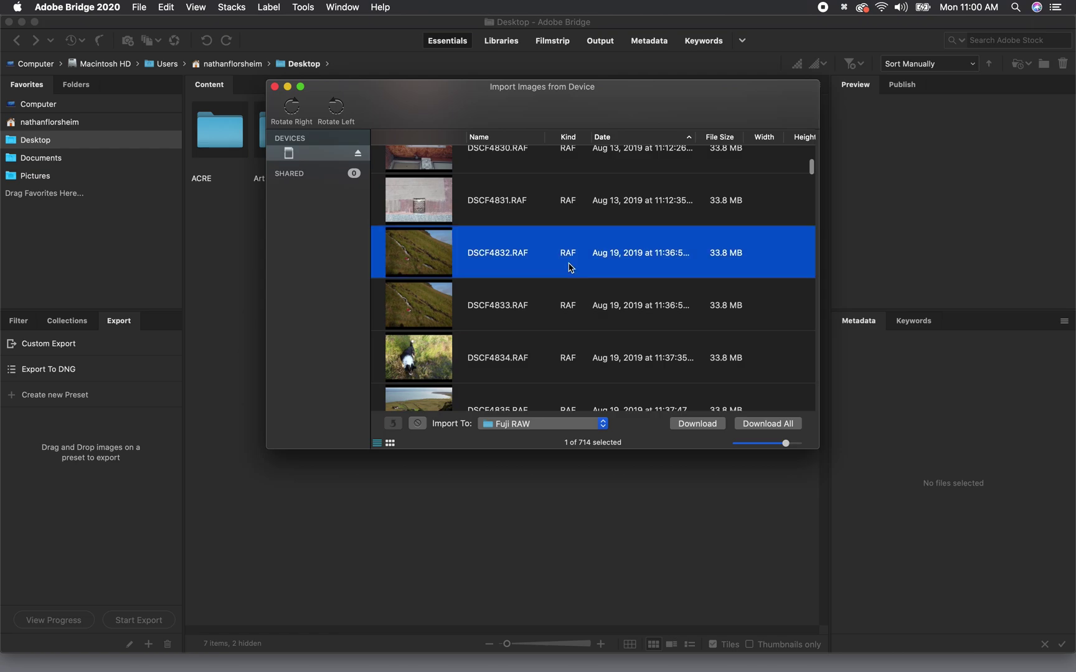
{"action": "scroll", "coordinate": [579, 283], "scroll_direction": "down", "scroll_amount": 20}
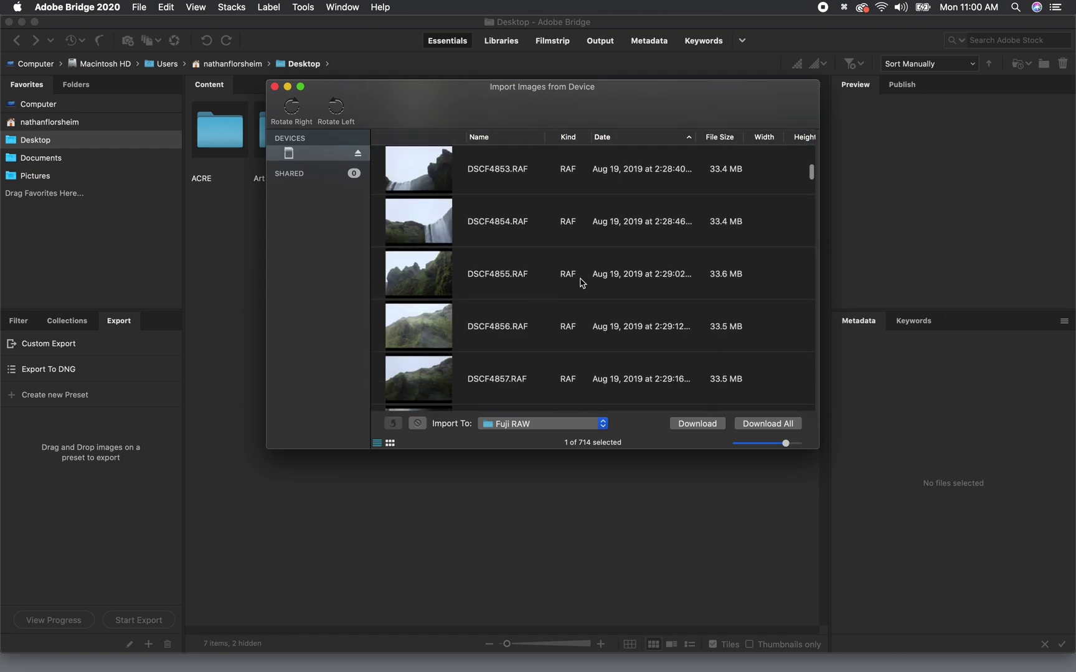
{"action": "scroll", "coordinate": [580, 284], "scroll_direction": "down", "scroll_amount": 15}
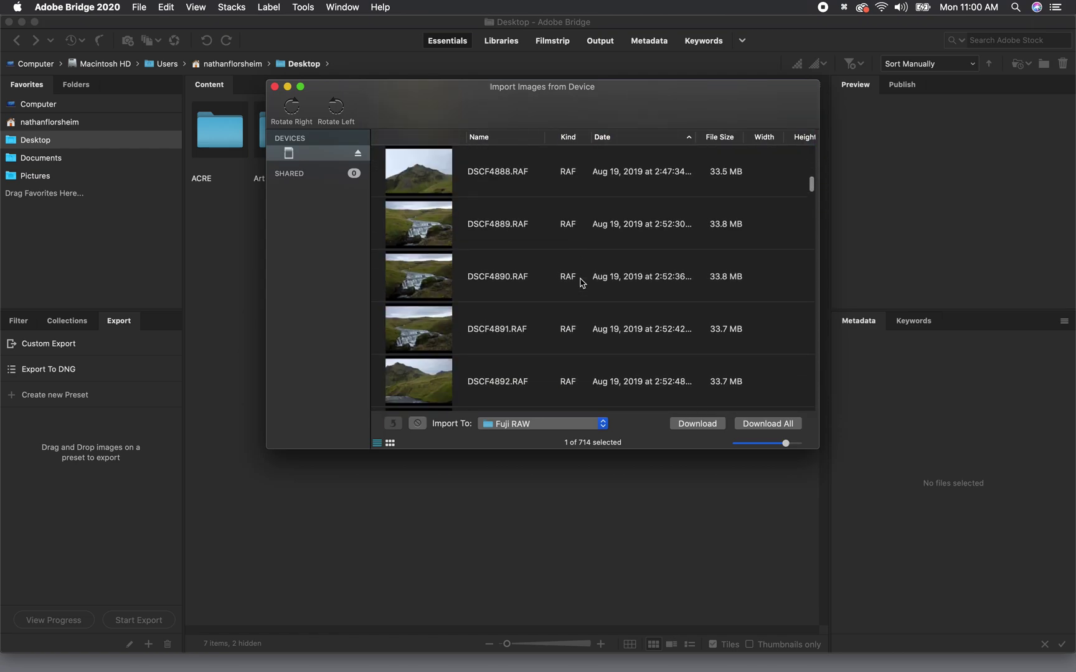
{"action": "scroll", "coordinate": [579, 284], "scroll_direction": "down", "scroll_amount": 5}
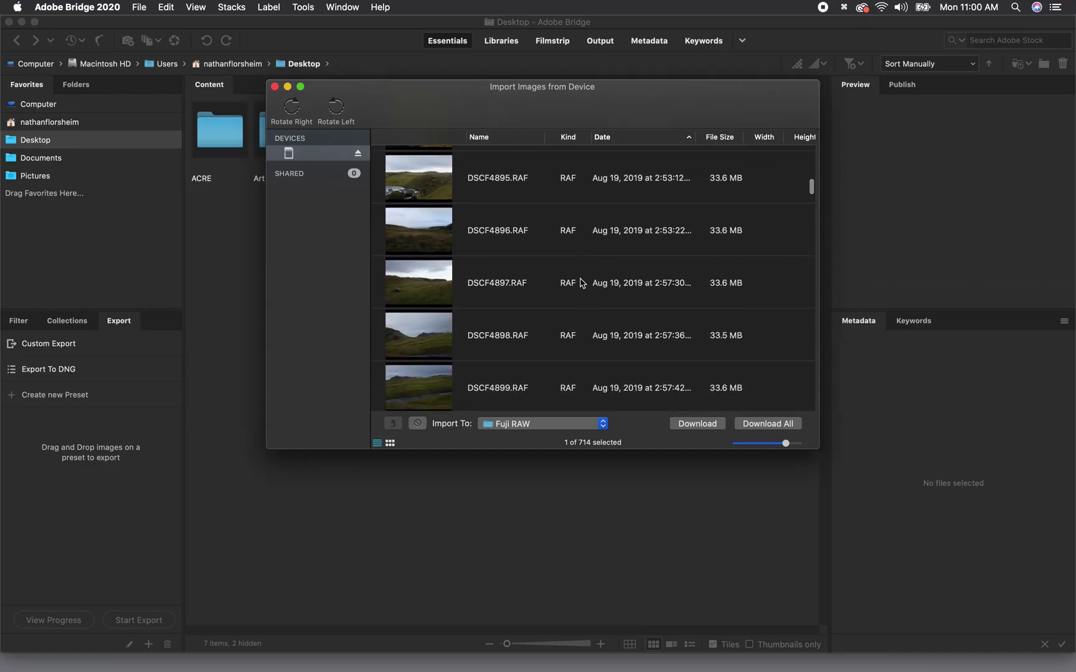
{"action": "scroll", "coordinate": [579, 283], "scroll_direction": "down", "scroll_amount": 6}
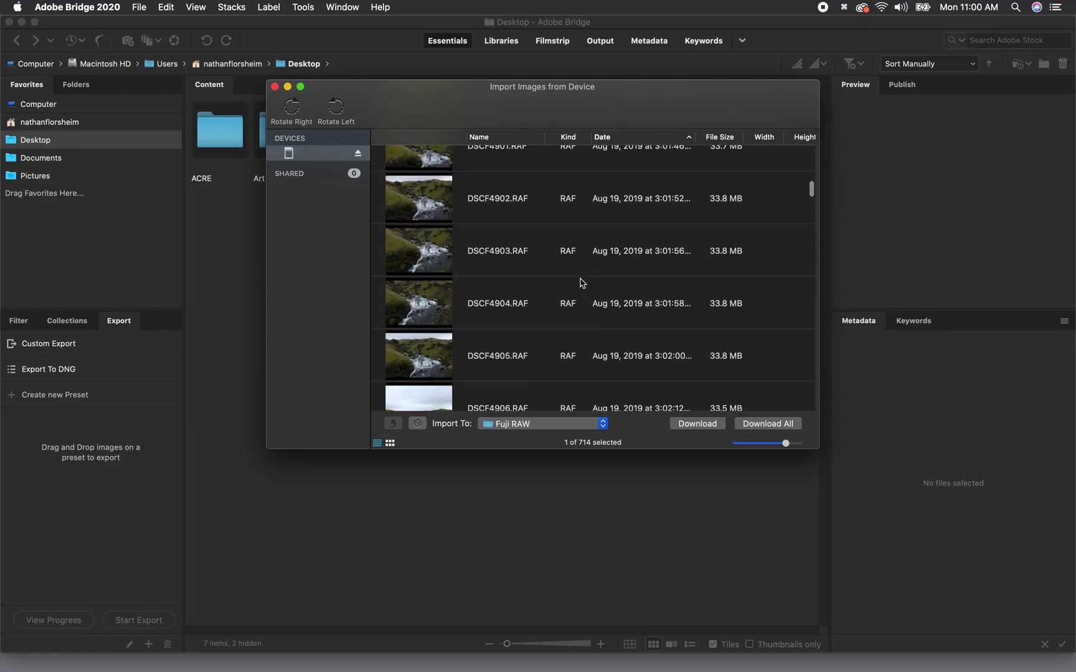
{"action": "scroll", "coordinate": [579, 289], "scroll_direction": "down", "scroll_amount": 4}
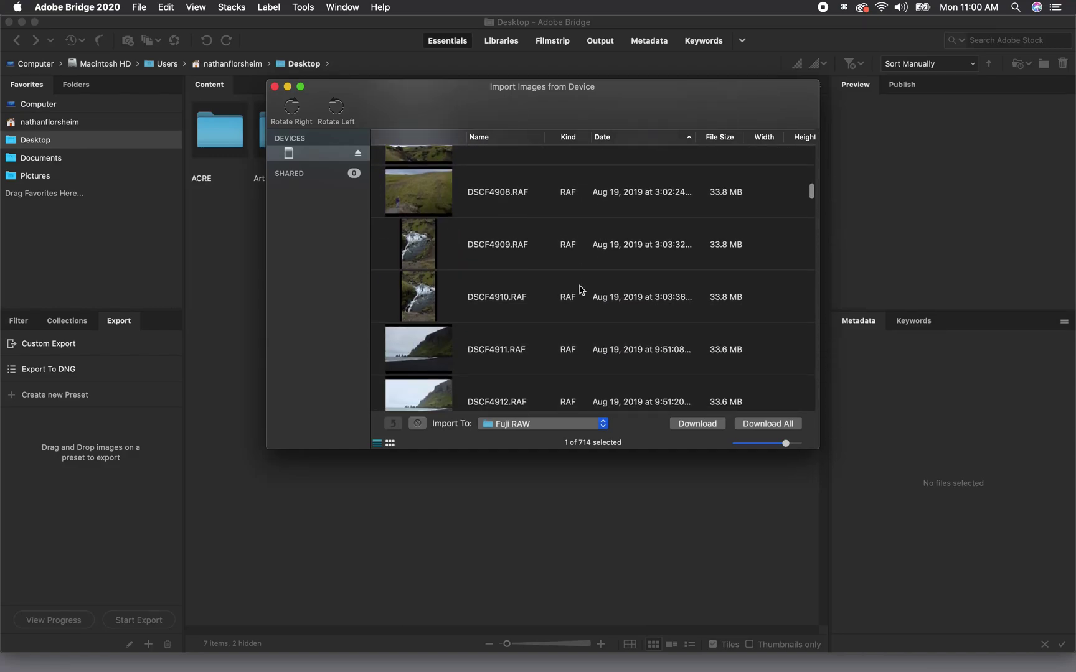
{"action": "left_click", "coordinate": [508, 314], "text": "shift"}
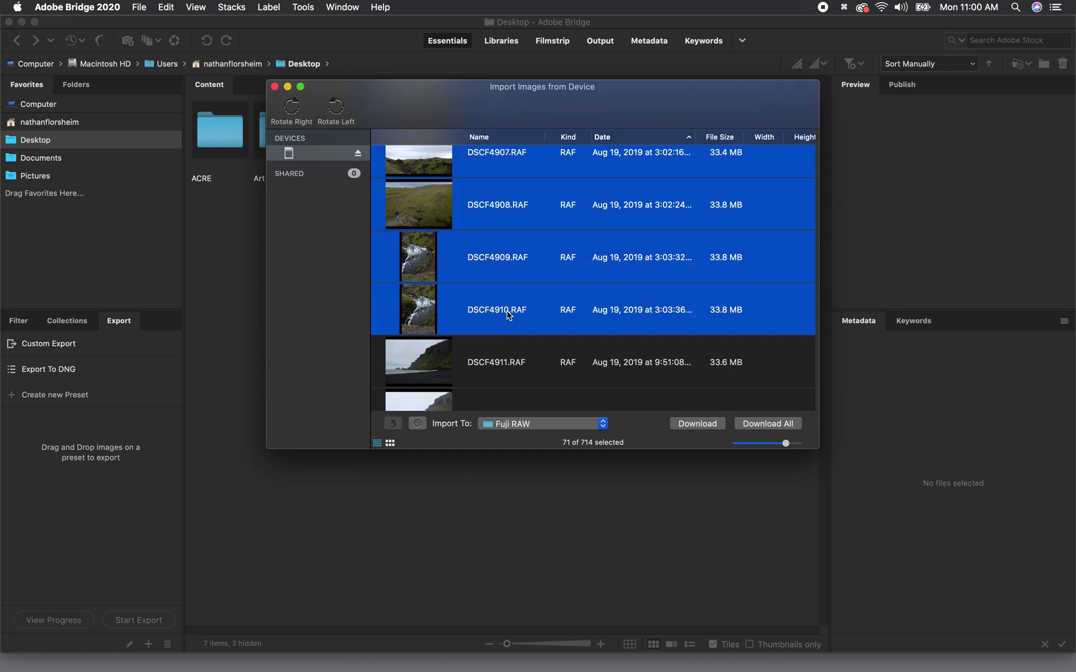
{"action": "left_click", "coordinate": [688, 426]}
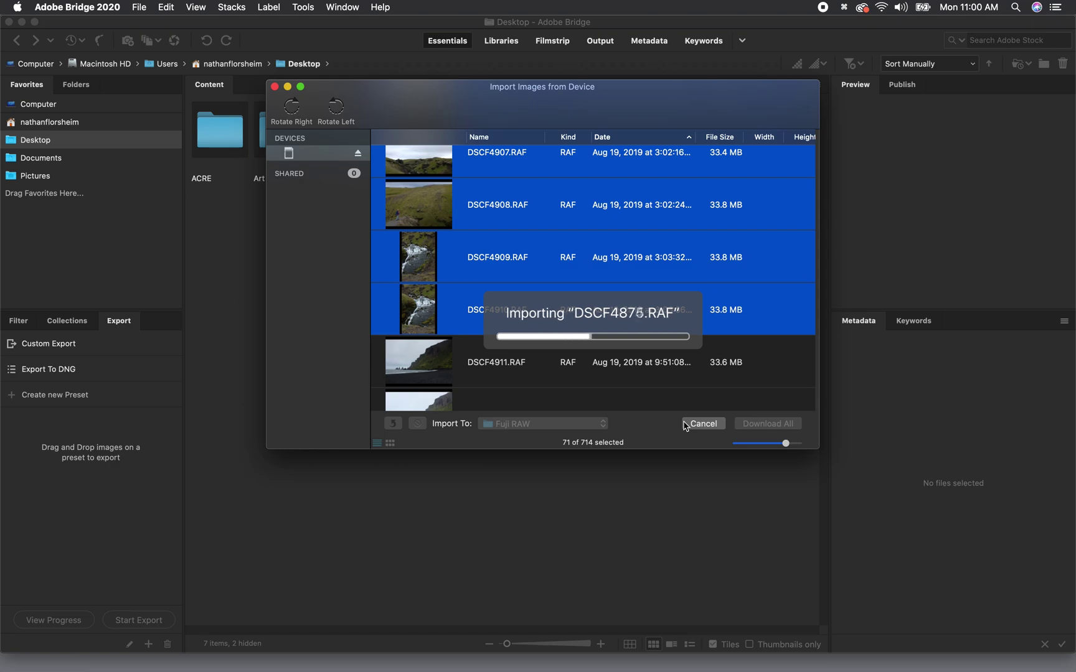
- Select DSCF4911, 4914, 4916, 4918–4927 and 4931, then download them into Fuji RAW
{"action": "left_click", "coordinate": [547, 364]}
{"action": "scroll", "coordinate": [556, 373], "scroll_direction": "down", "scroll_amount": 3}
{"action": "scroll", "coordinate": [555, 373], "scroll_direction": "down", "scroll_amount": 2}
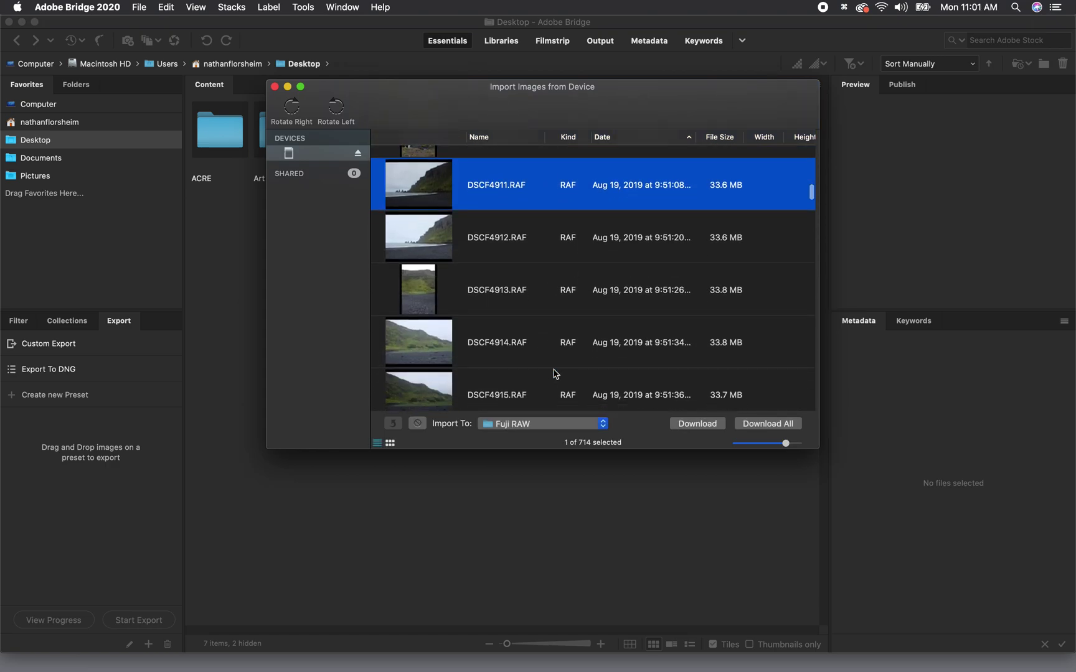
{"action": "left_click", "coordinate": [520, 351], "text": "super"}
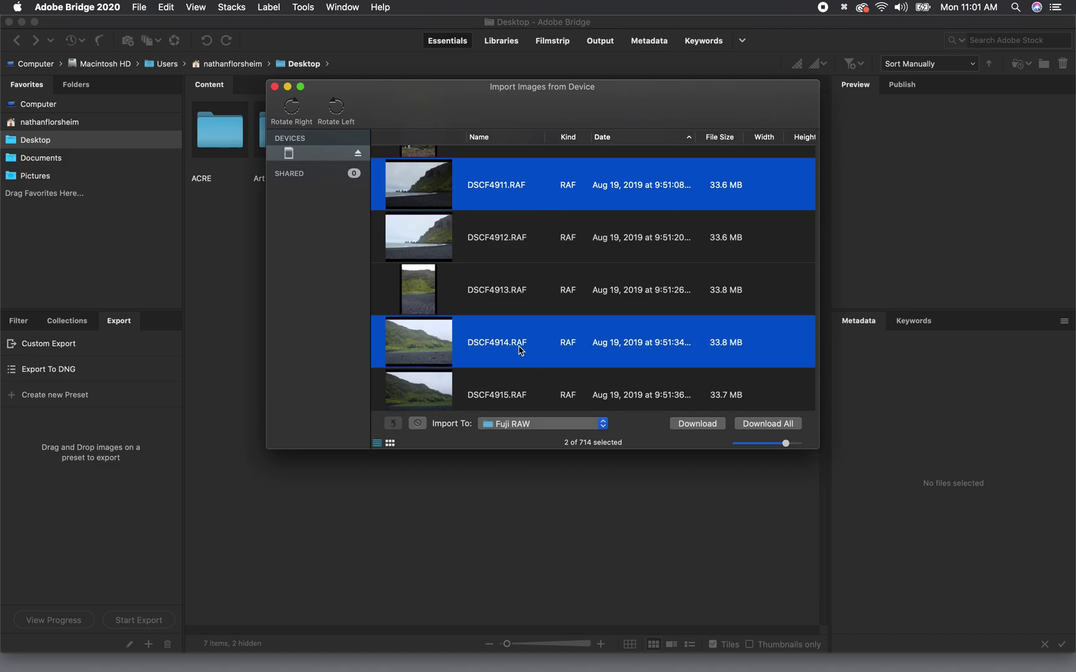
{"action": "scroll", "coordinate": [530, 372], "scroll_direction": "down", "scroll_amount": 2}
{"action": "left_click", "coordinate": [530, 371], "text": "super"}
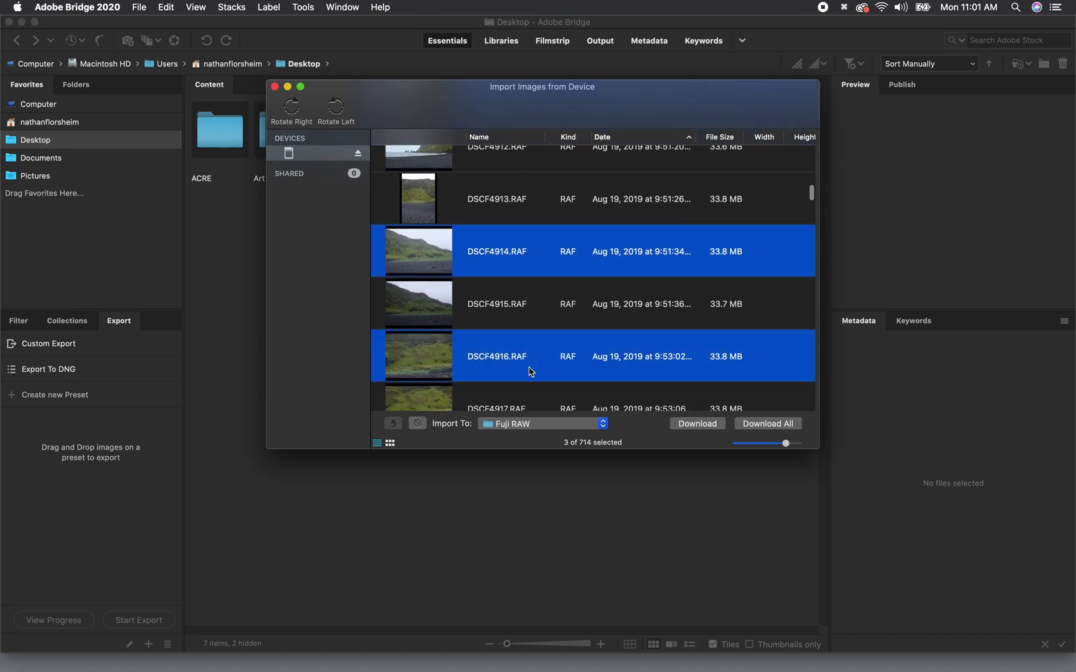
{"action": "scroll", "coordinate": [529, 372], "scroll_direction": "down", "scroll_amount": 3}
{"action": "left_click", "coordinate": [487, 321], "text": "super"}
{"action": "scroll", "coordinate": [488, 321], "scroll_direction": "down", "scroll_amount": 5}
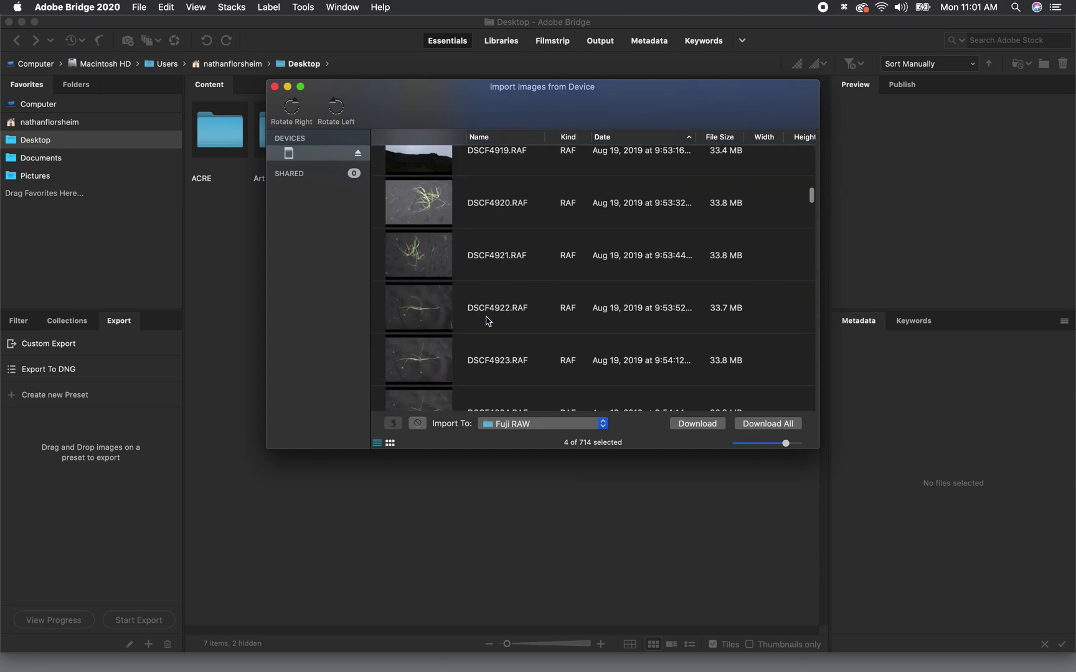
{"action": "left_click", "coordinate": [475, 386], "text": "shift"}
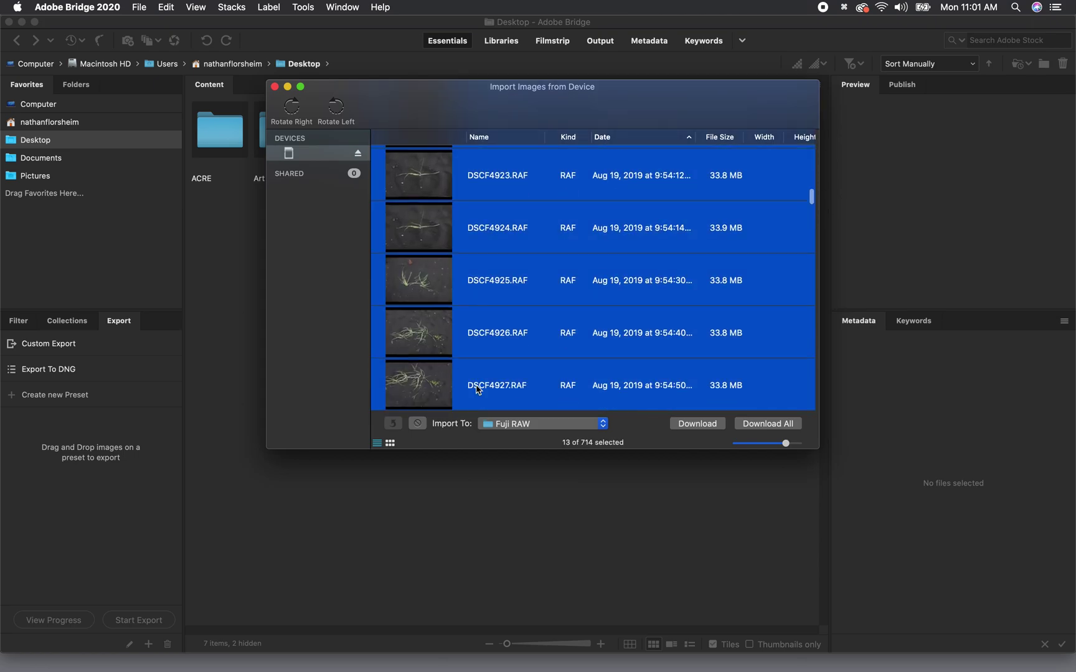
{"action": "scroll", "coordinate": [477, 390], "scroll_direction": "down", "scroll_amount": 4}
{"action": "left_click", "coordinate": [485, 374], "text": "super"}
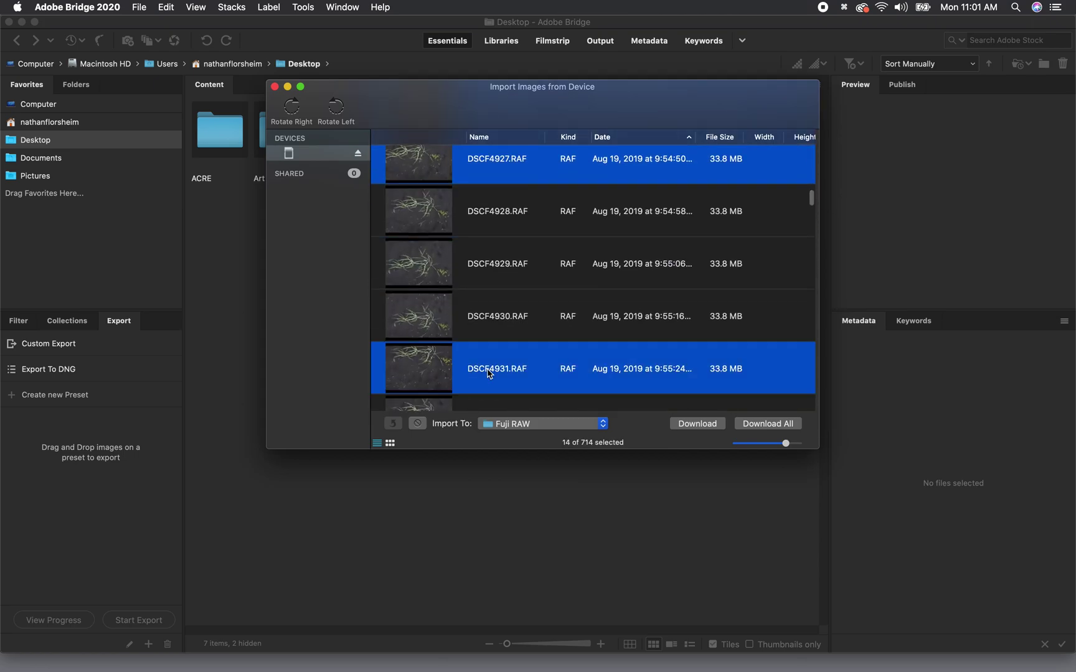
{"action": "left_click", "coordinate": [709, 429]}
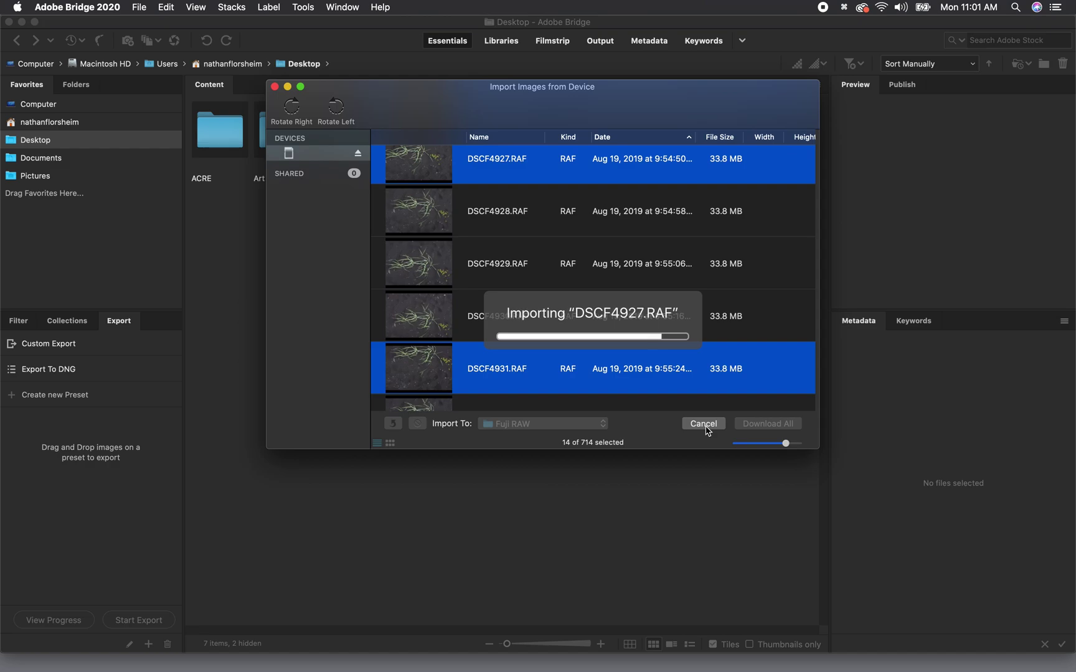
- Eject the camera, close the import window, and browse Photography 2020 › Iceland 2020 › Fuji RAW
{"action": "left_click", "coordinate": [358, 154]}
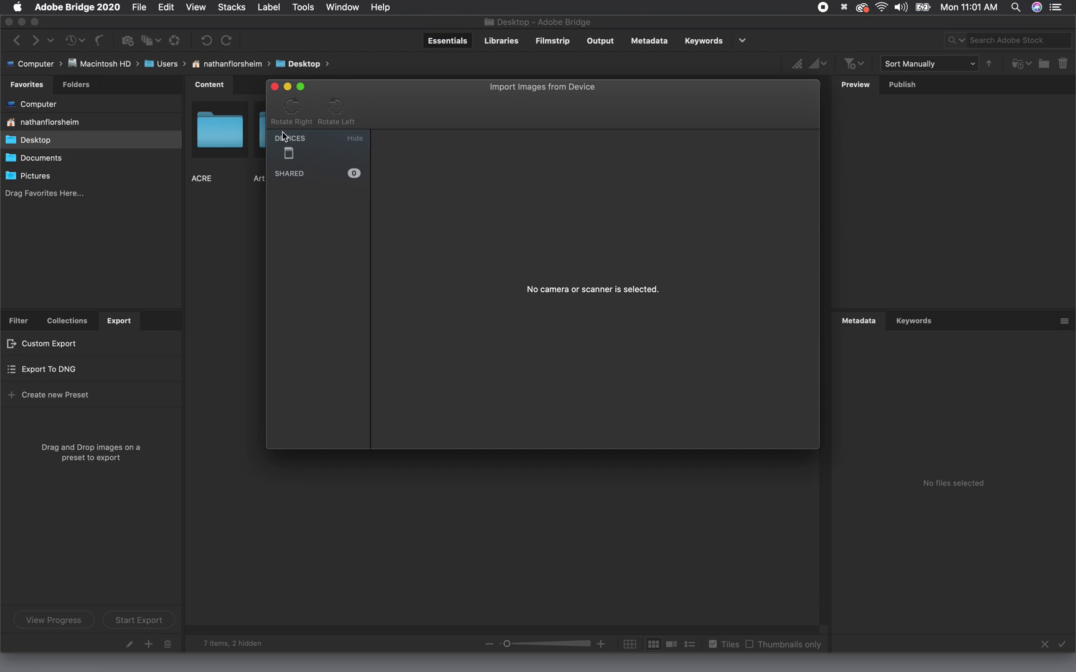
{"action": "left_click", "coordinate": [275, 87]}
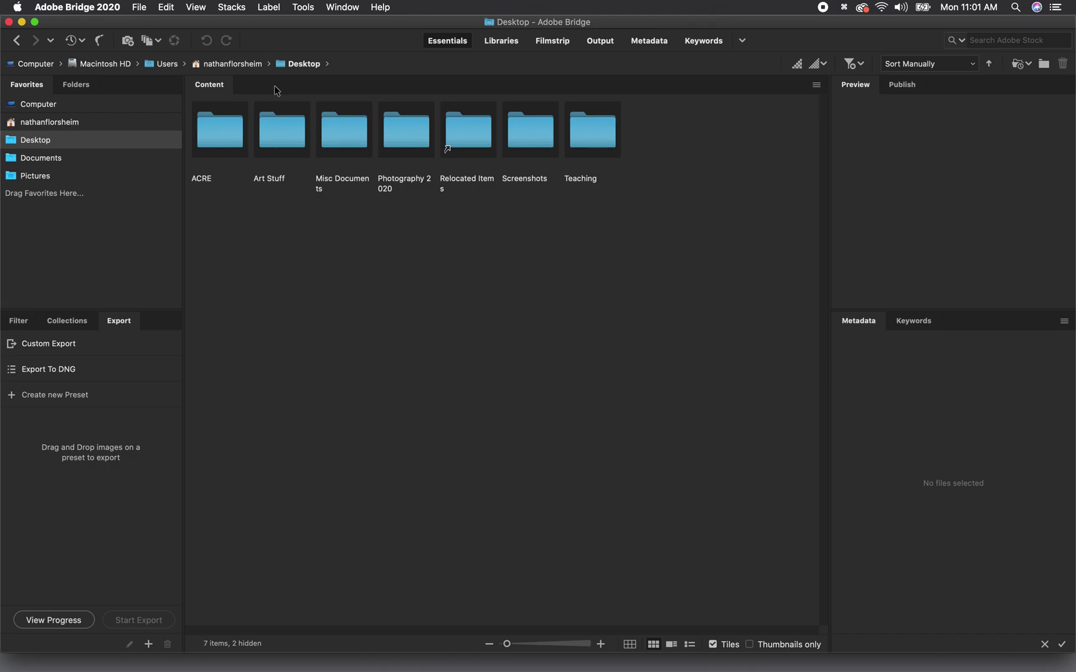
{"action": "left_click", "coordinate": [396, 134]}
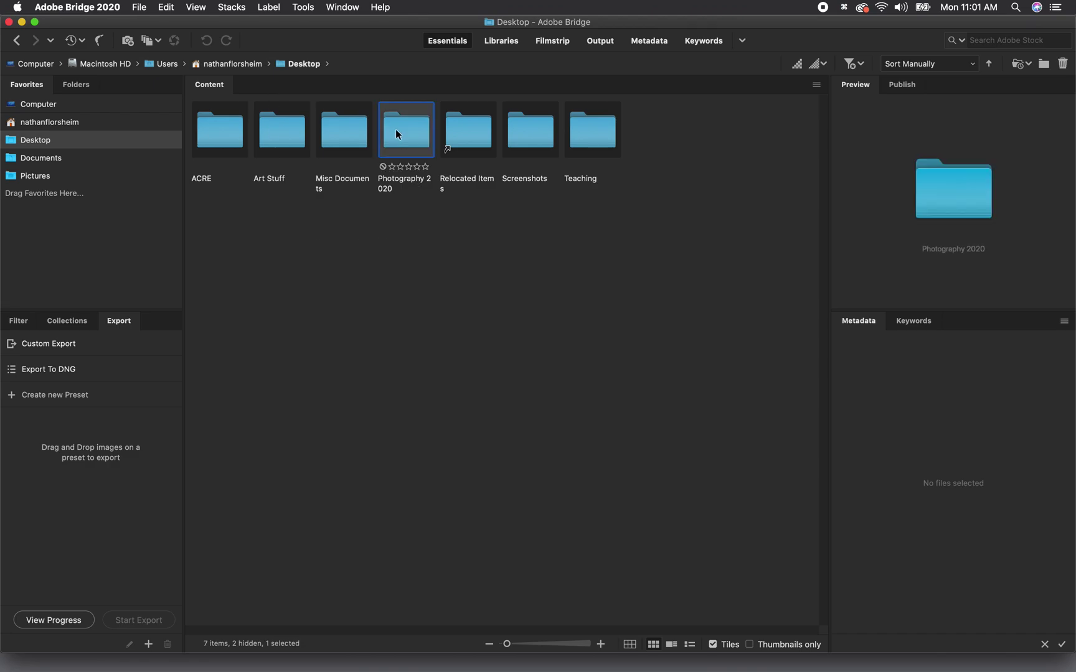
{"action": "double_click", "coordinate": [394, 129]}
{"action": "double_click", "coordinate": [217, 139]}
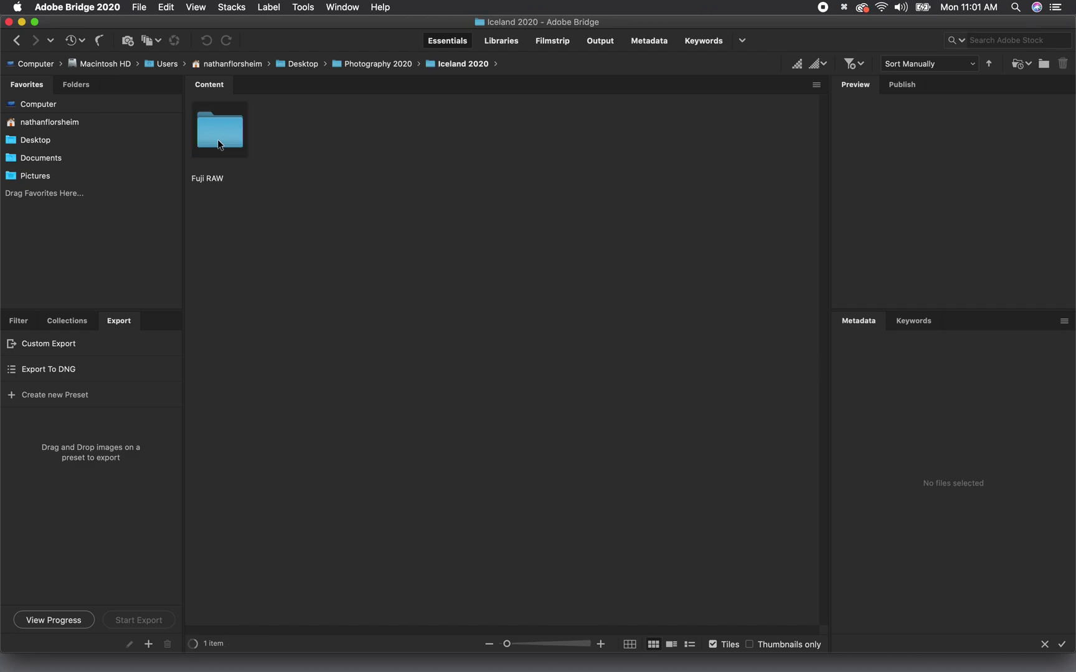
{"action": "double_click", "coordinate": [216, 125]}
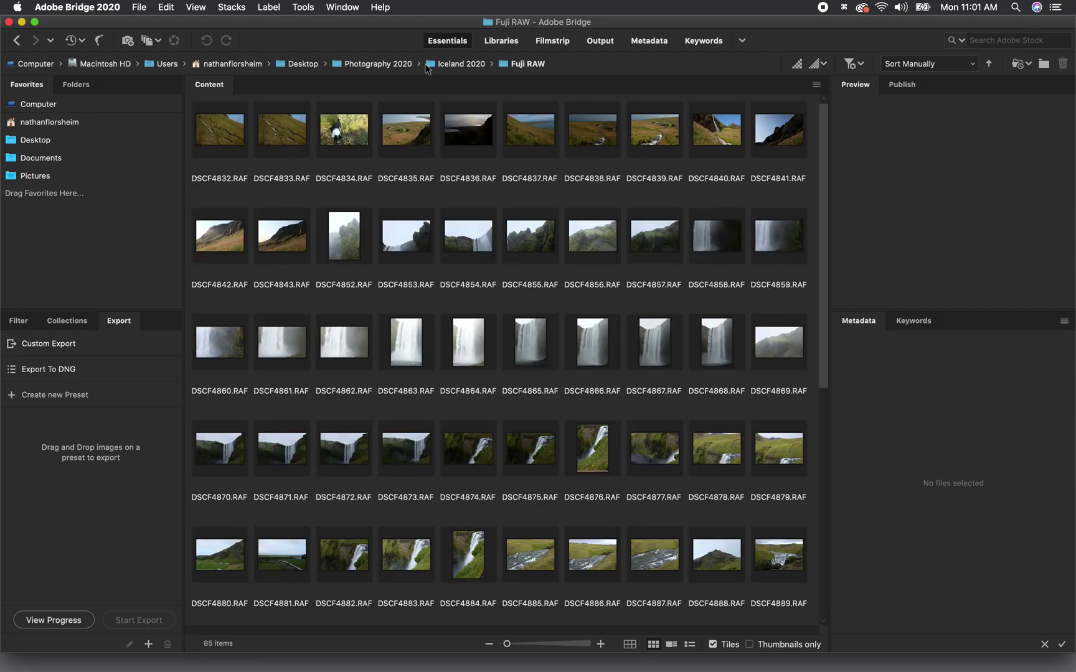
- Switch to the Filmstrip layout and rate DSCF4837 and DSCF4841 five stars
{"action": "left_click", "coordinate": [552, 40]}
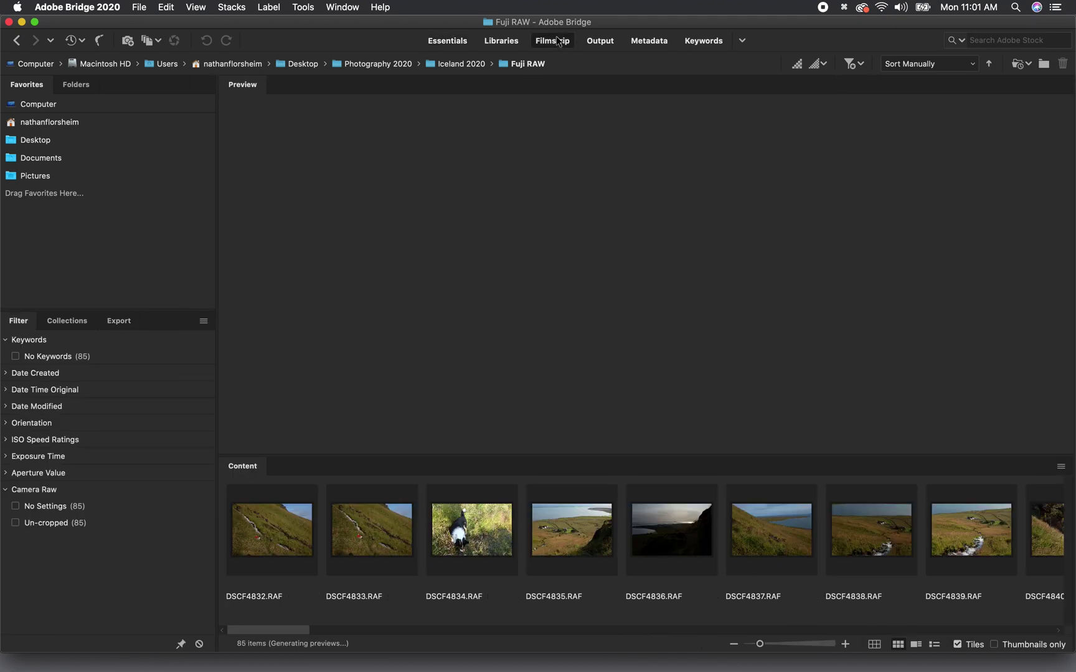
{"action": "left_click", "coordinate": [277, 495]}
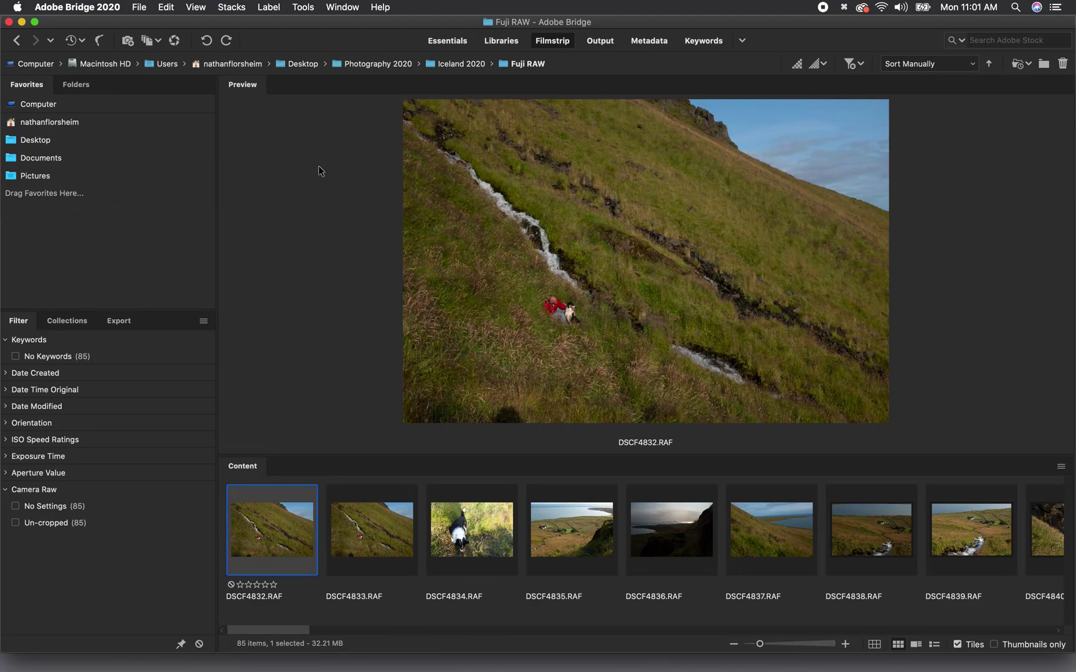
{"action": "key", "text": "Right"}
{"action": "key", "text": "Right"}
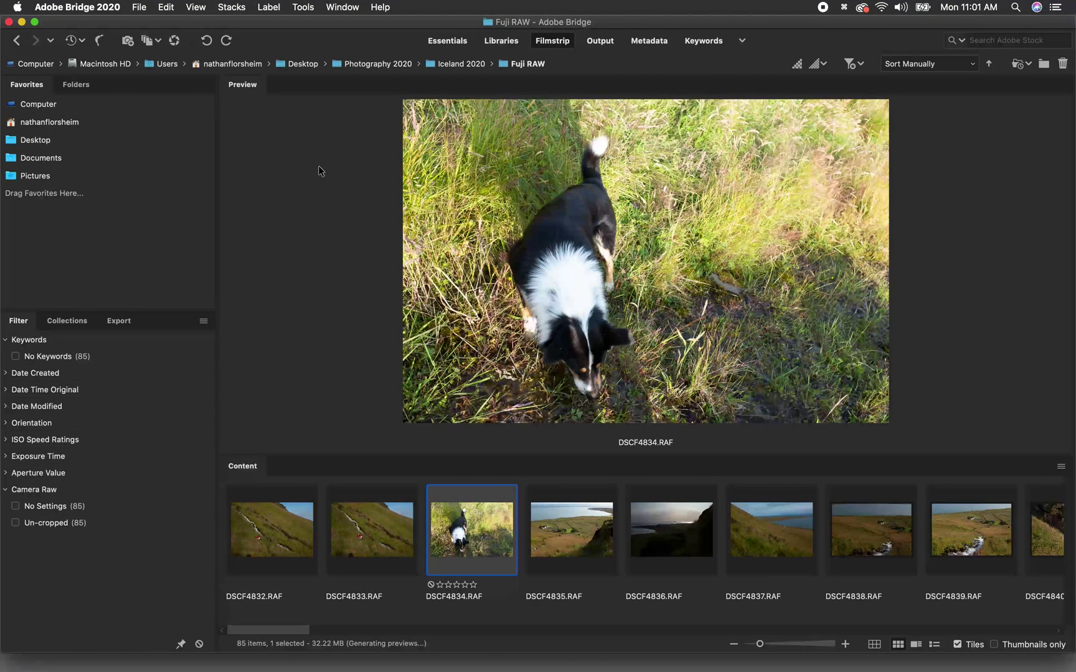
{"action": "key", "text": "Right"}
{"action": "key", "text": "Right"}
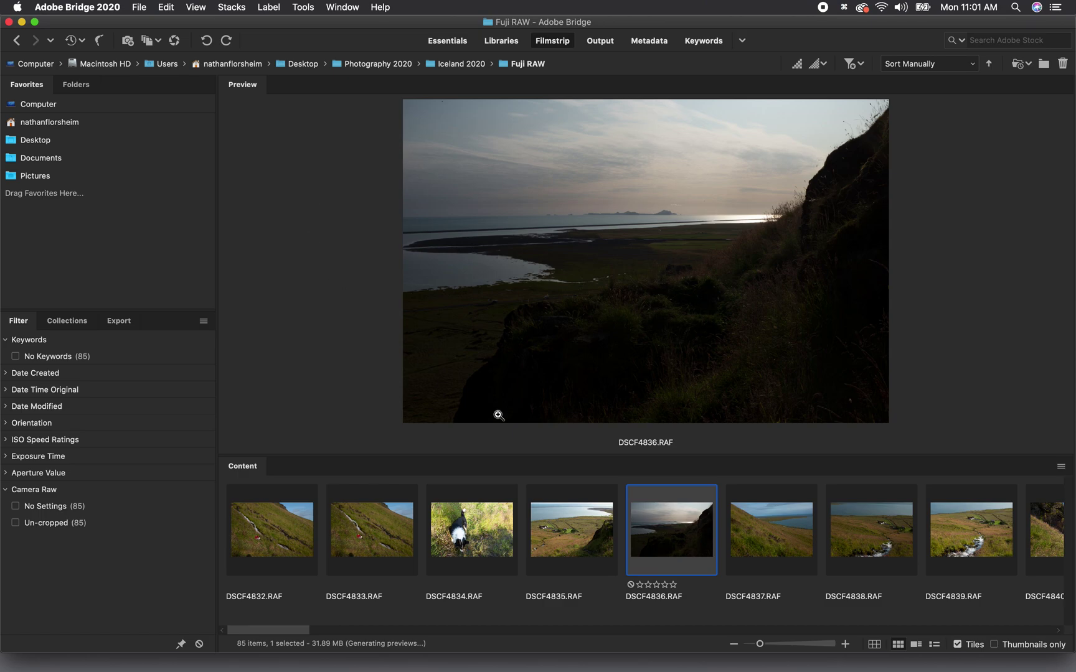
{"action": "key", "text": "Right"}
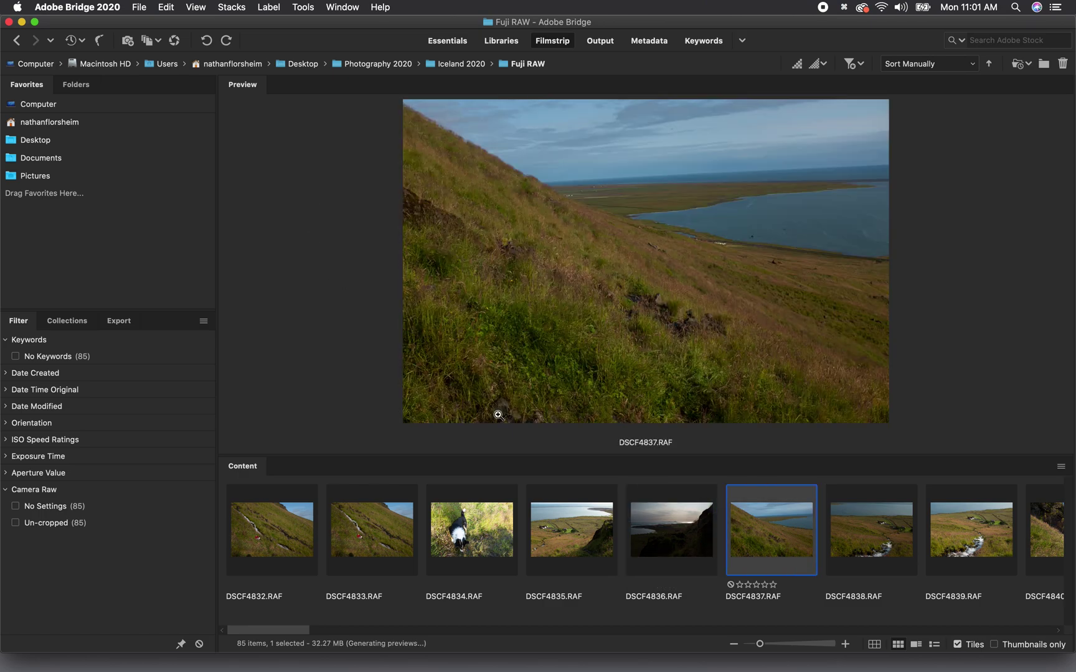
{"action": "key", "text": "super+5"}
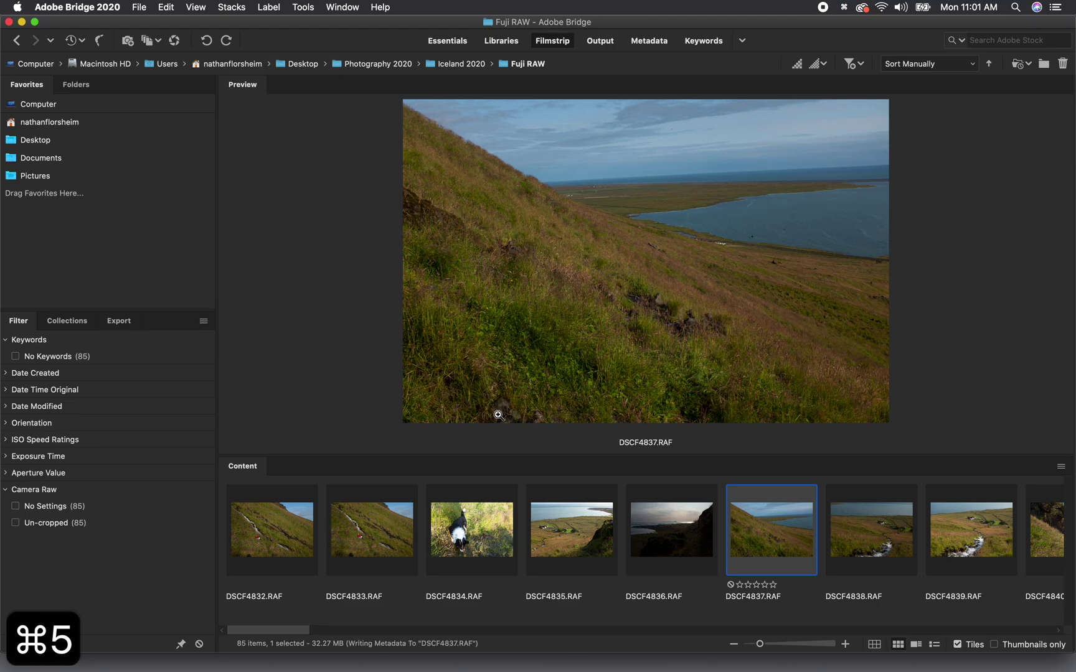
{"action": "key", "text": "Right"}
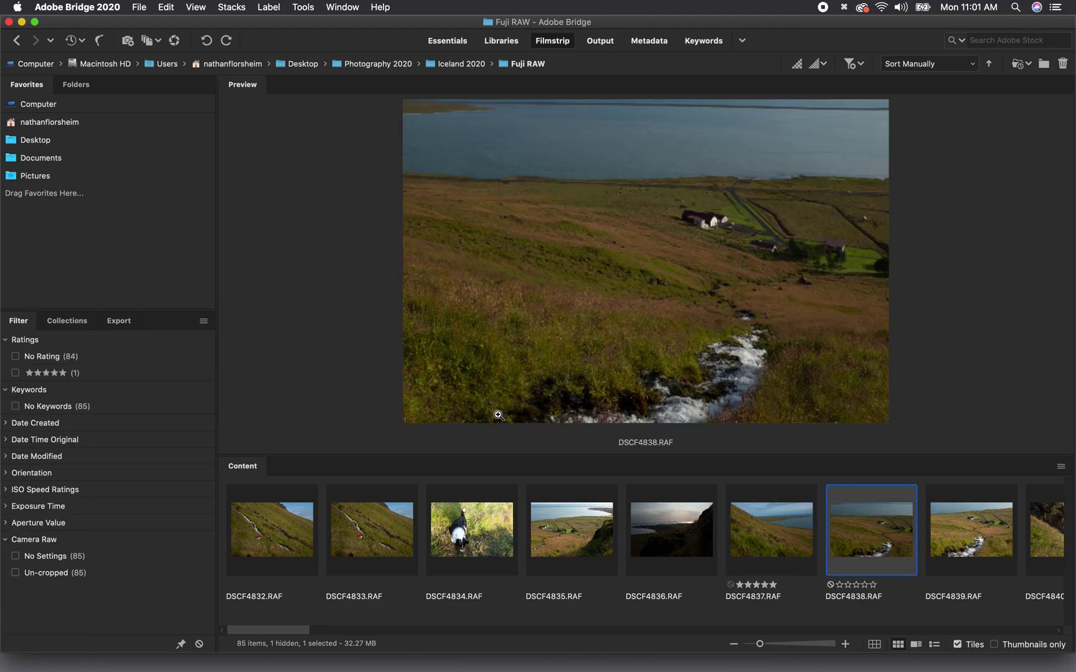
{"action": "key", "text": "Right"}
{"action": "key", "text": "Right"}
{"action": "key", "text": "Right"}
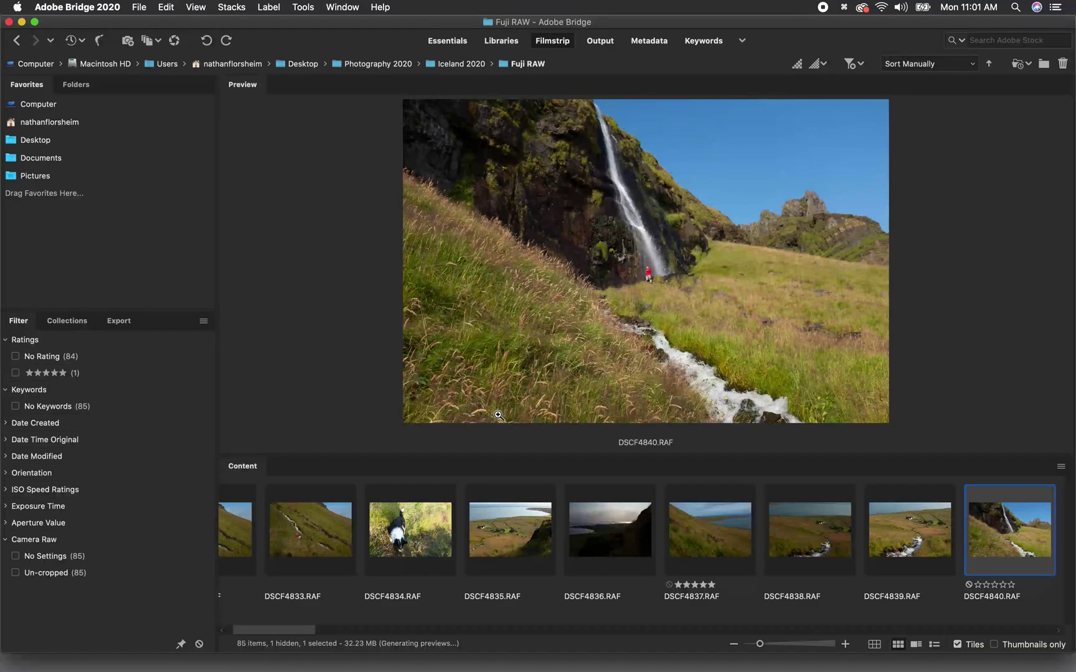
{"action": "key", "text": "Right"}
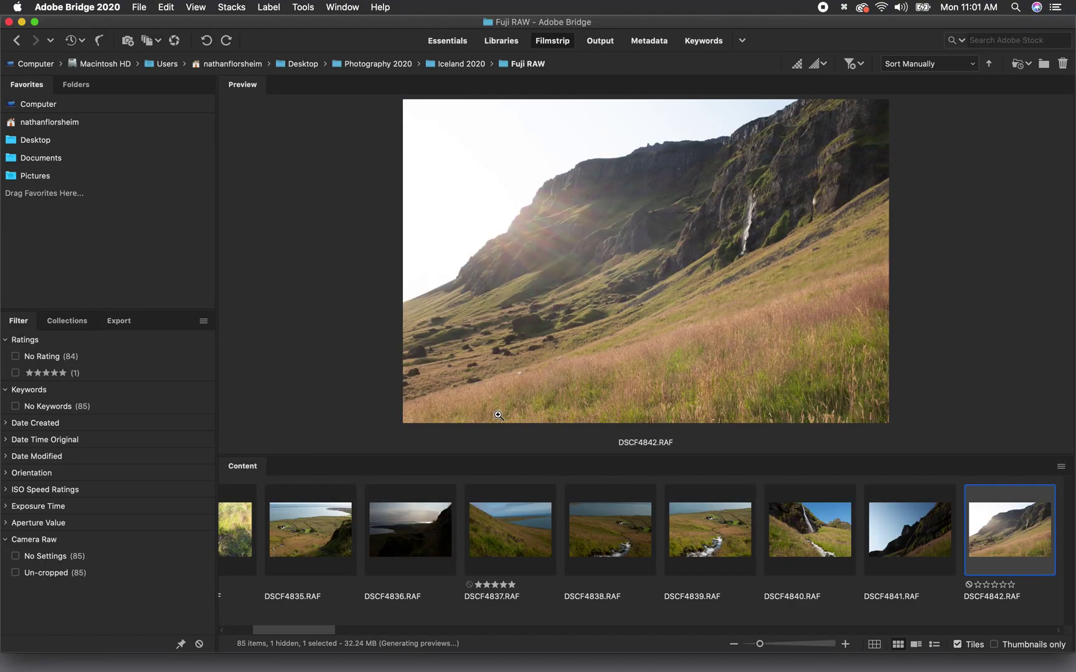
{"action": "key", "text": "Left"}
{"action": "key", "text": "Right"}
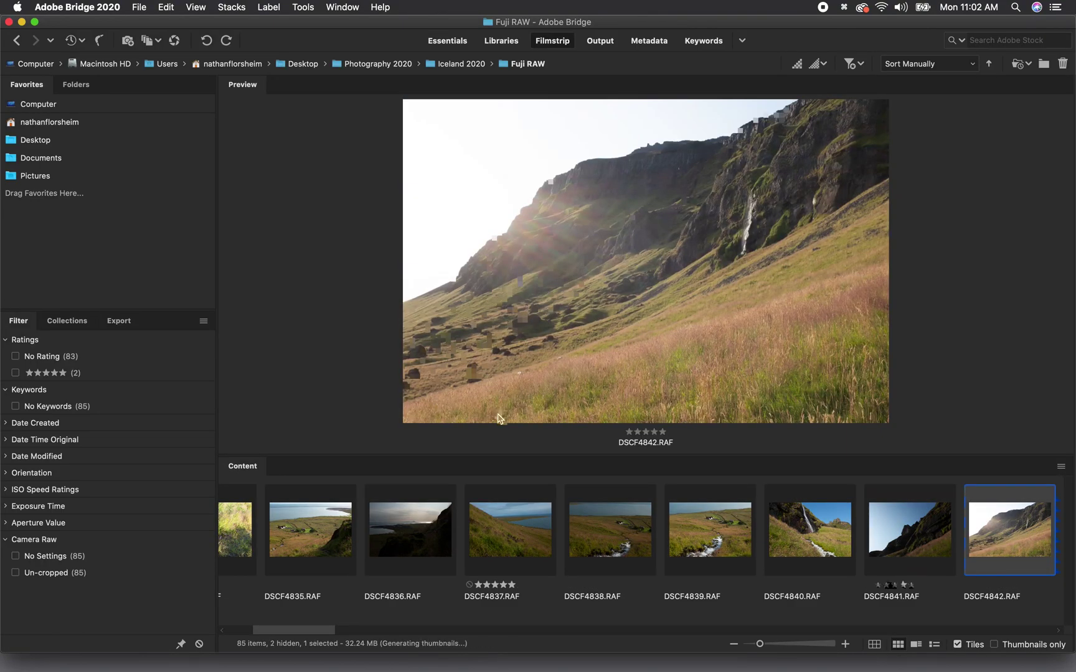
{"action": "key", "text": "super+5"}
- Rate DSCF4843, DSCF4852 and DSCF4858 five stars
{"action": "key", "text": "Right"}
{"action": "key", "text": "Right"}
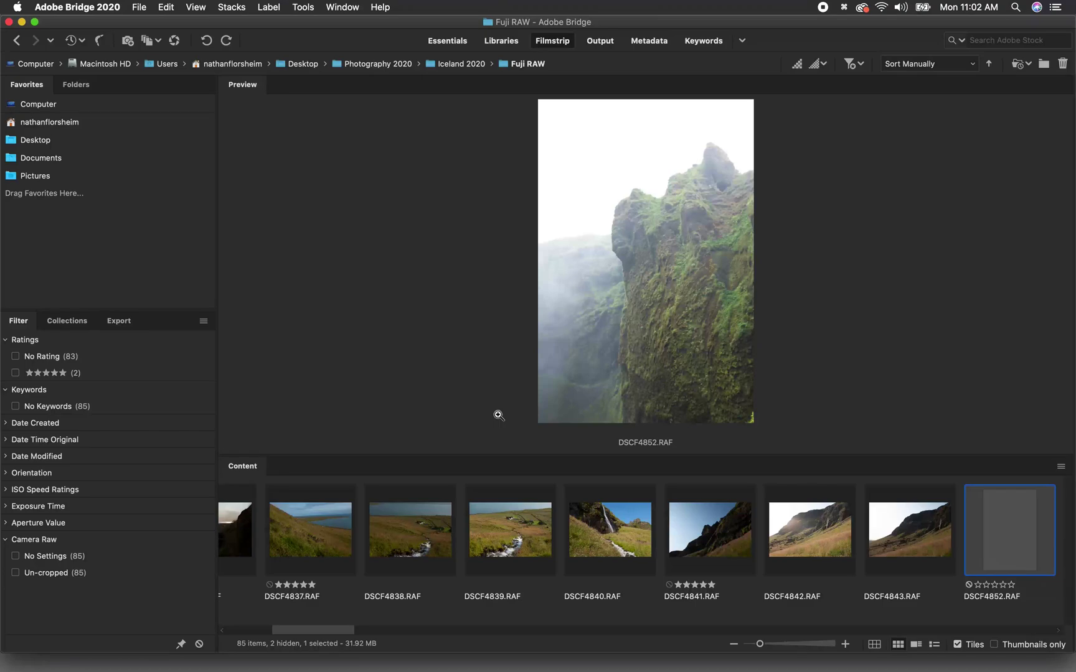
{"action": "key", "text": "Left"}
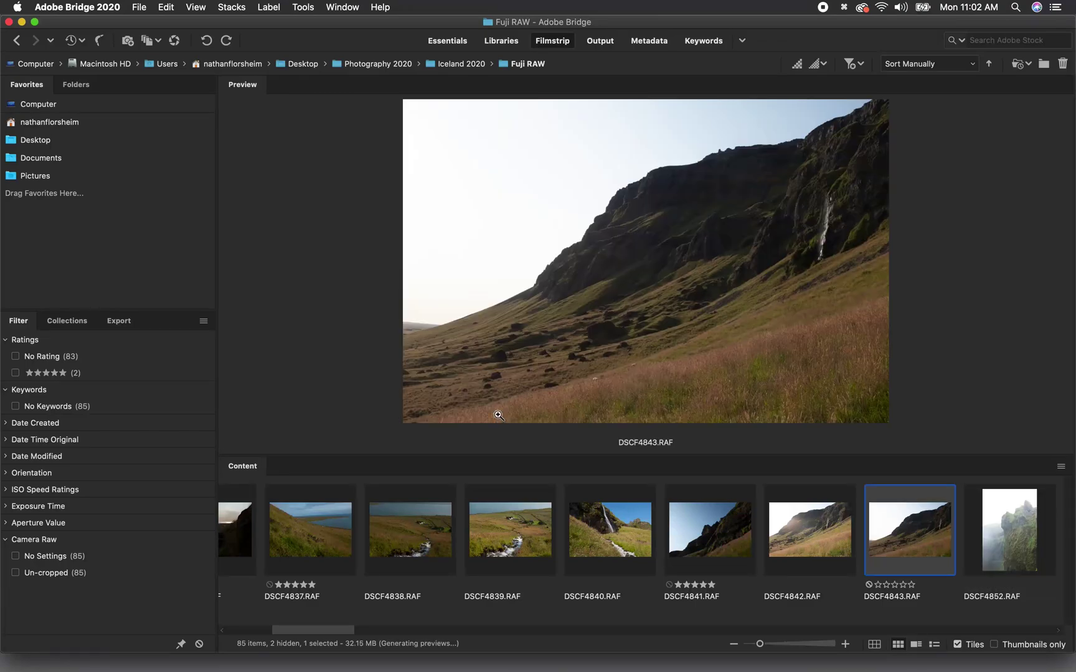
{"action": "key", "text": "super+5"}
{"action": "key", "text": "Right"}
{"action": "key", "text": "super+5"}
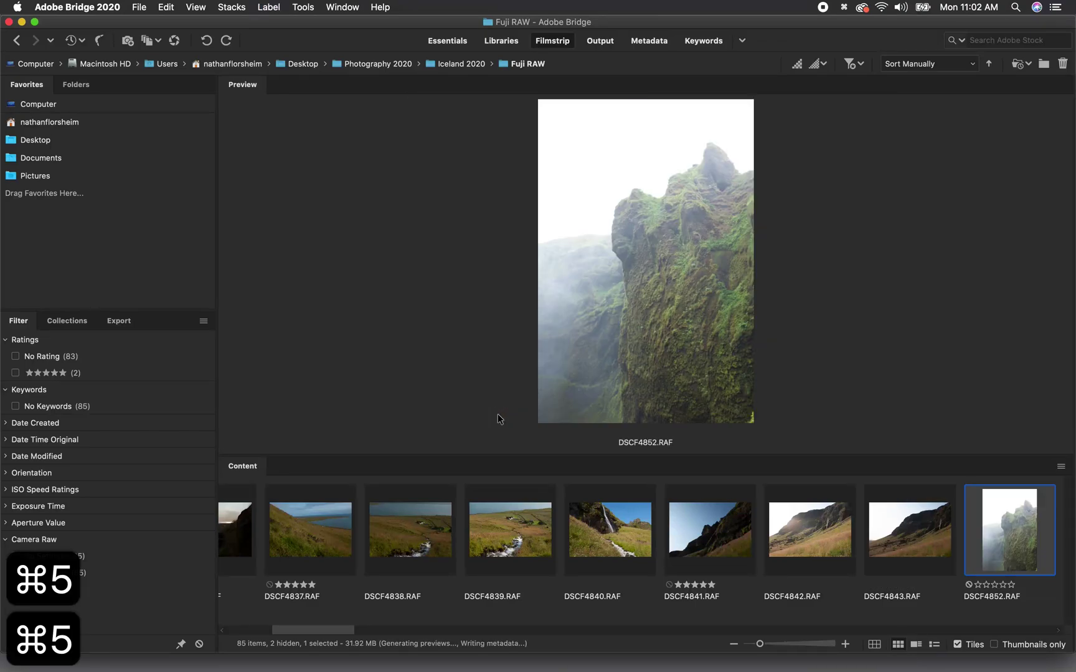
{"action": "key", "text": "Right"}
{"action": "key", "text": "Right"}
{"action": "key", "text": "Right"}
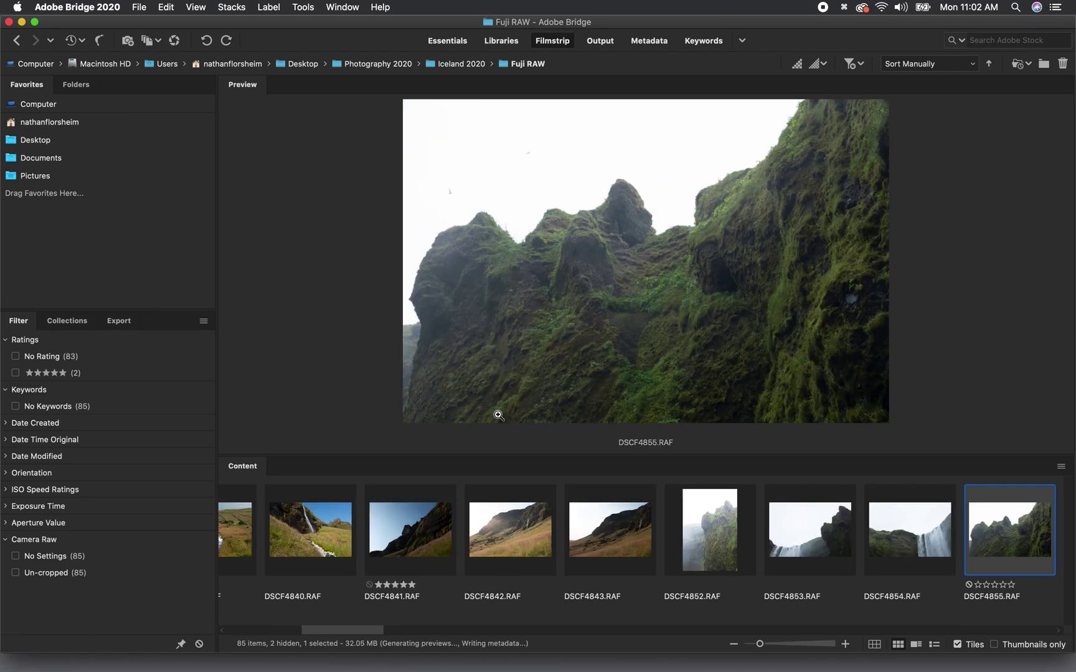
{"action": "key", "text": "Right"}
{"action": "key", "text": "Right"}
{"action": "key", "text": "Right"}
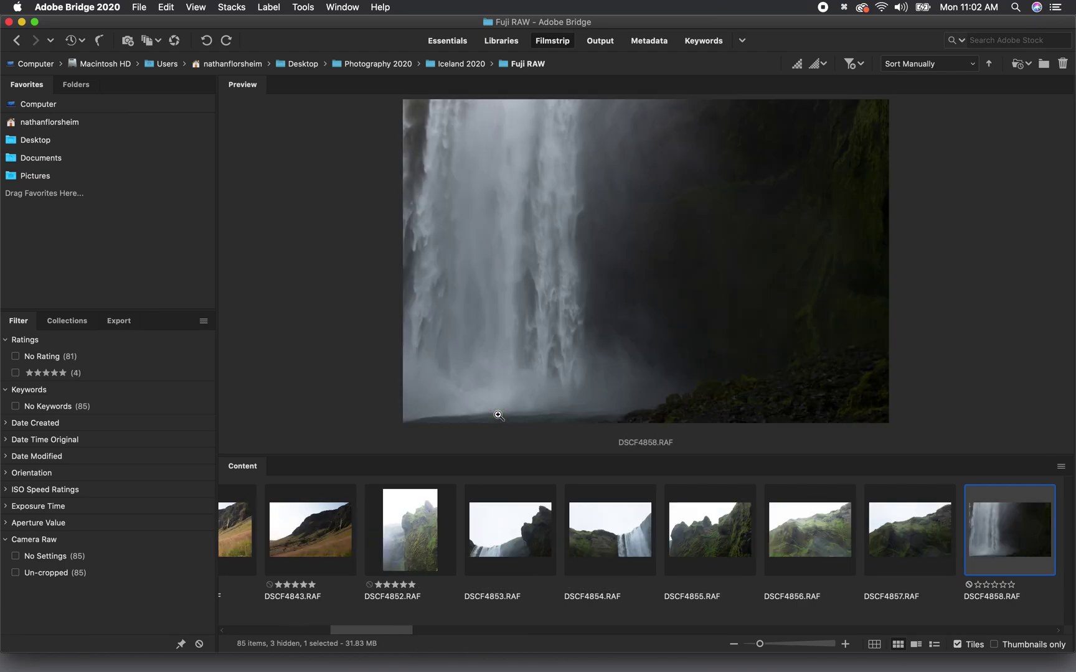
- Step ahead through the photos and rate DSCF4869 five stars
{"action": "key", "text": "Right"}
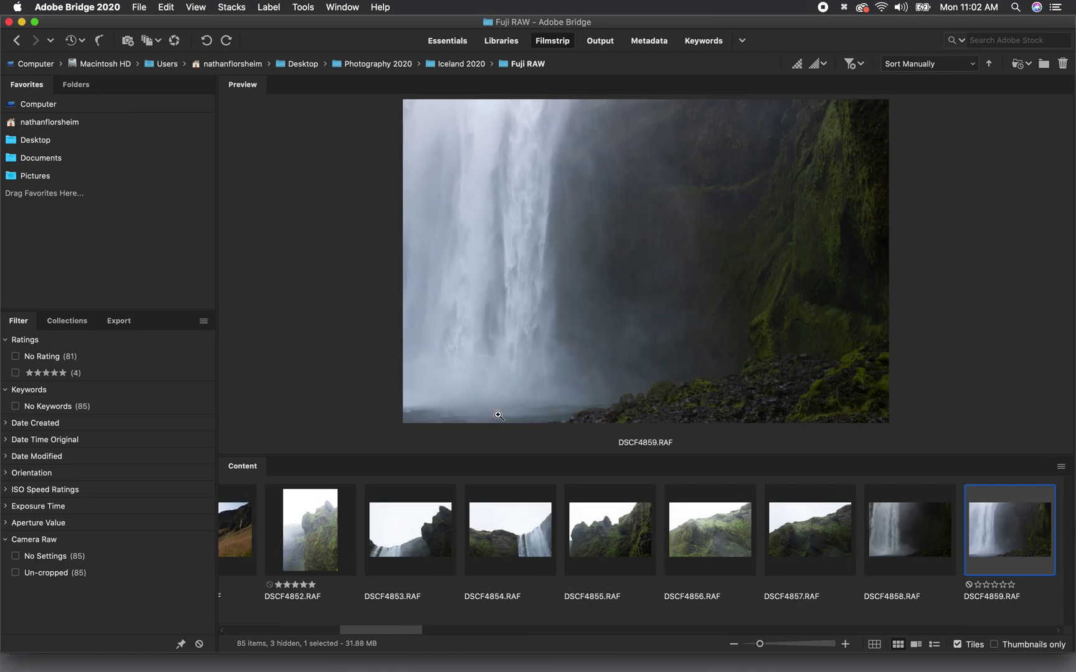
{"action": "key", "text": "Left"}
{"action": "key", "text": "cmd+5"}
{"action": "key", "text": "Right"}
{"action": "key", "text": "Right"}
{"action": "key", "text": "Right"}
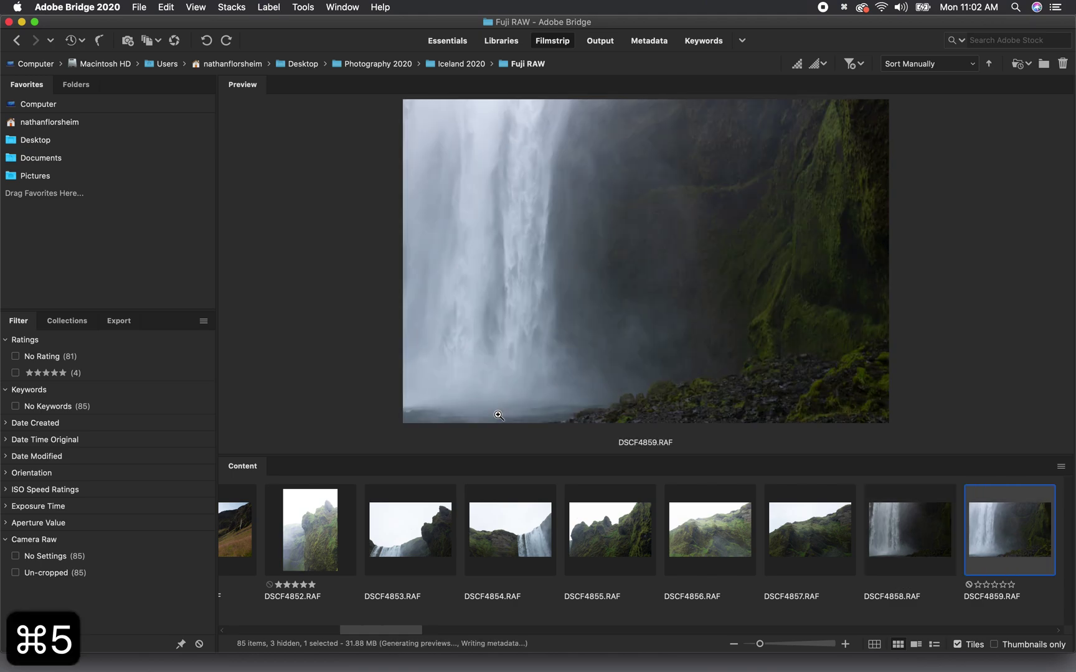
{"action": "key", "text": "Right"}
{"action": "key", "text": "Right"}
{"action": "key", "text": "Right"}
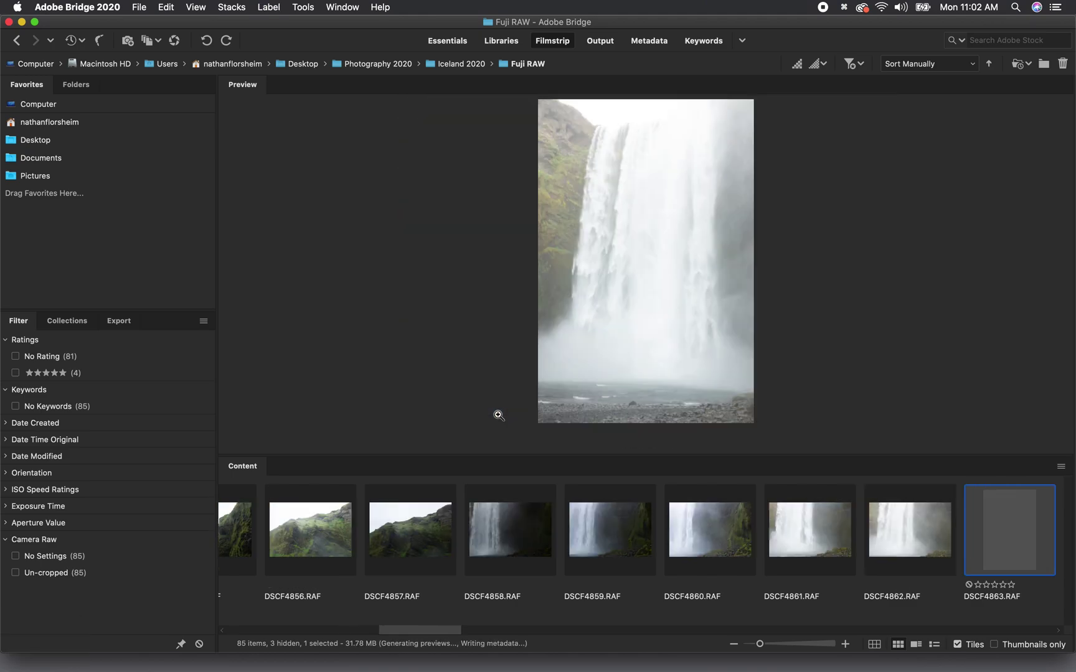
{"action": "key", "text": "Right"}
{"action": "key", "text": "Right"}
{"action": "key", "text": "Right"}
{"action": "key", "text": "Right"}
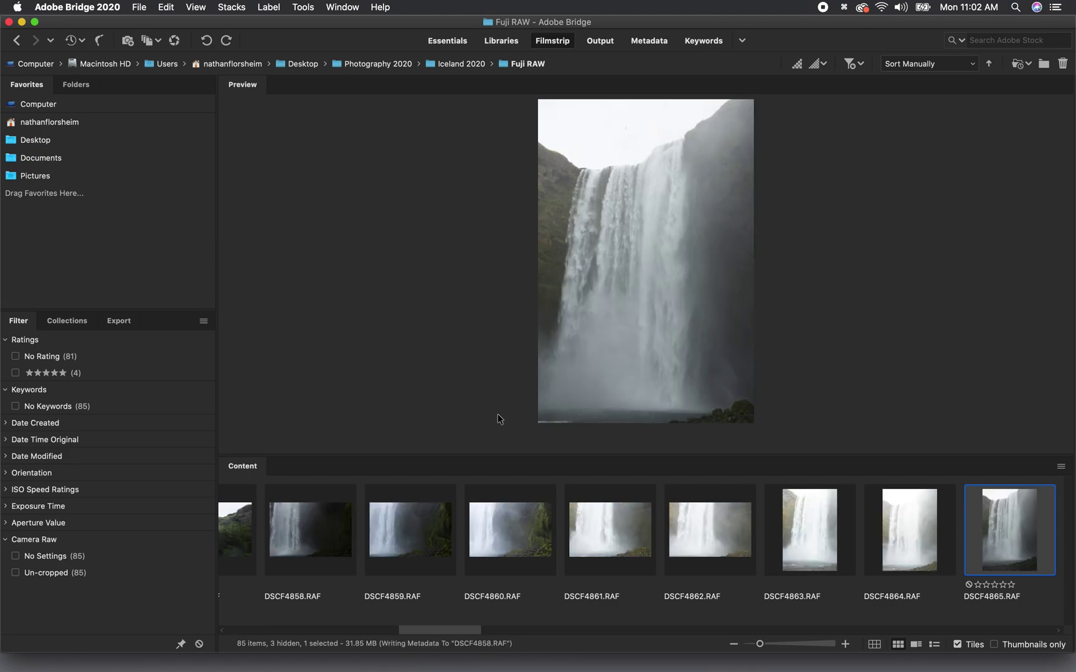
{"action": "key", "text": "Right"}
{"action": "key", "text": "super+5"}
{"action": "key", "text": "Right"}
{"action": "key", "text": "Right"}
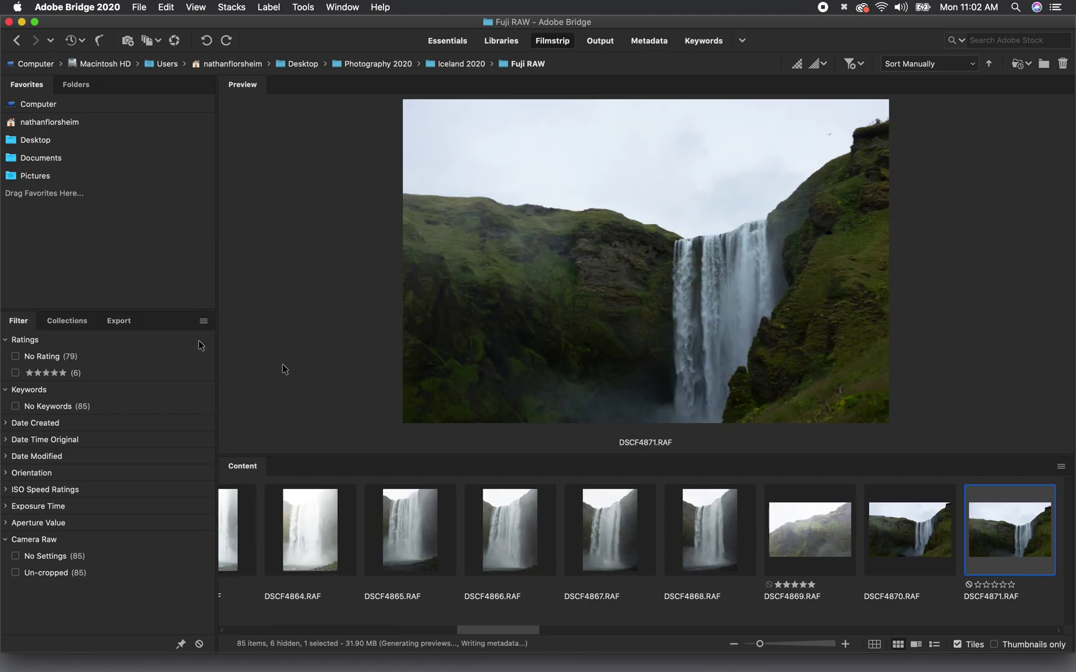
- Rate DSCF4871 five stars, filter to five-star photos, and select all seven from DSCF4837
{"action": "key", "text": "super+5"}
{"action": "left_click", "coordinate": [15, 373]}
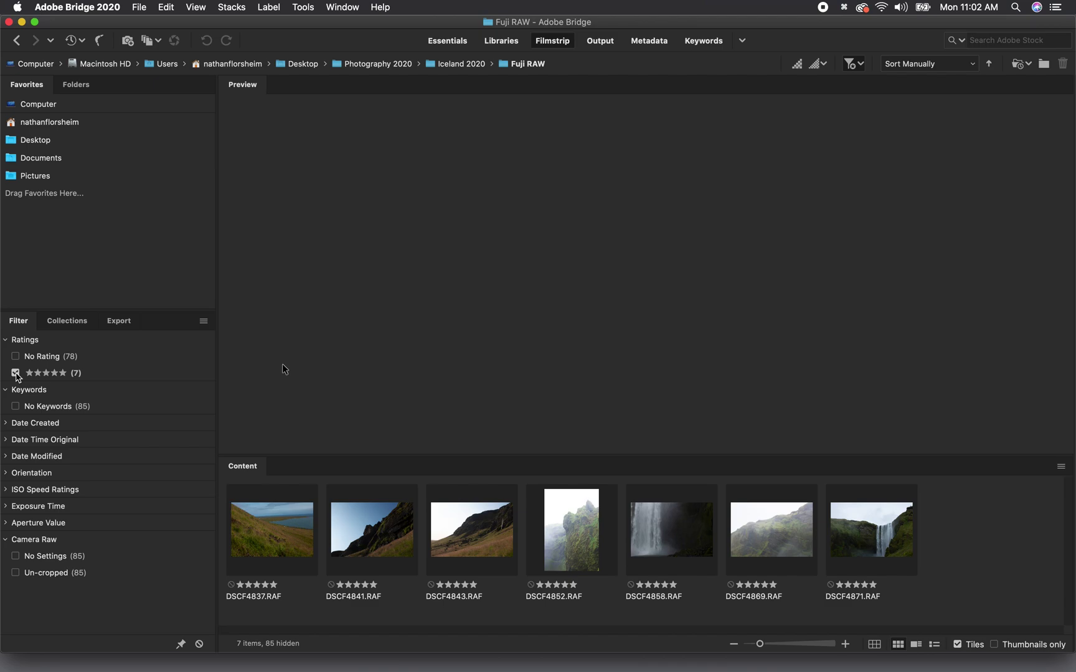
{"action": "key", "text": "Right"}
{"action": "key", "text": "Right"}
{"action": "key", "text": "Right"}
{"action": "key", "text": "Right"}
{"action": "key", "text": "Right"}
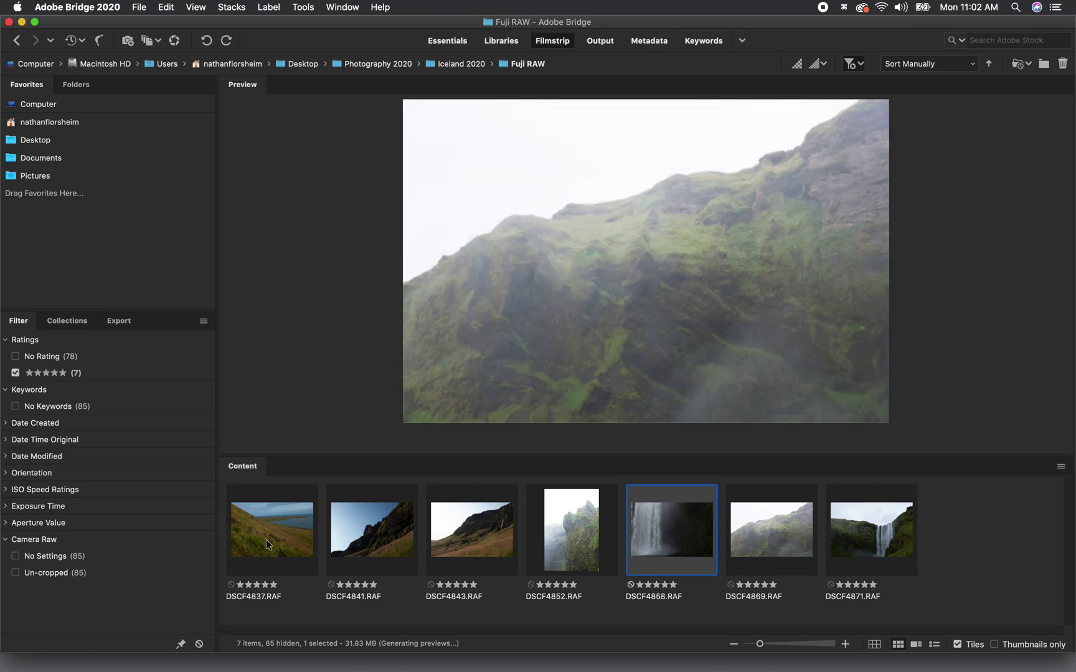
{"action": "key", "text": "Right"}
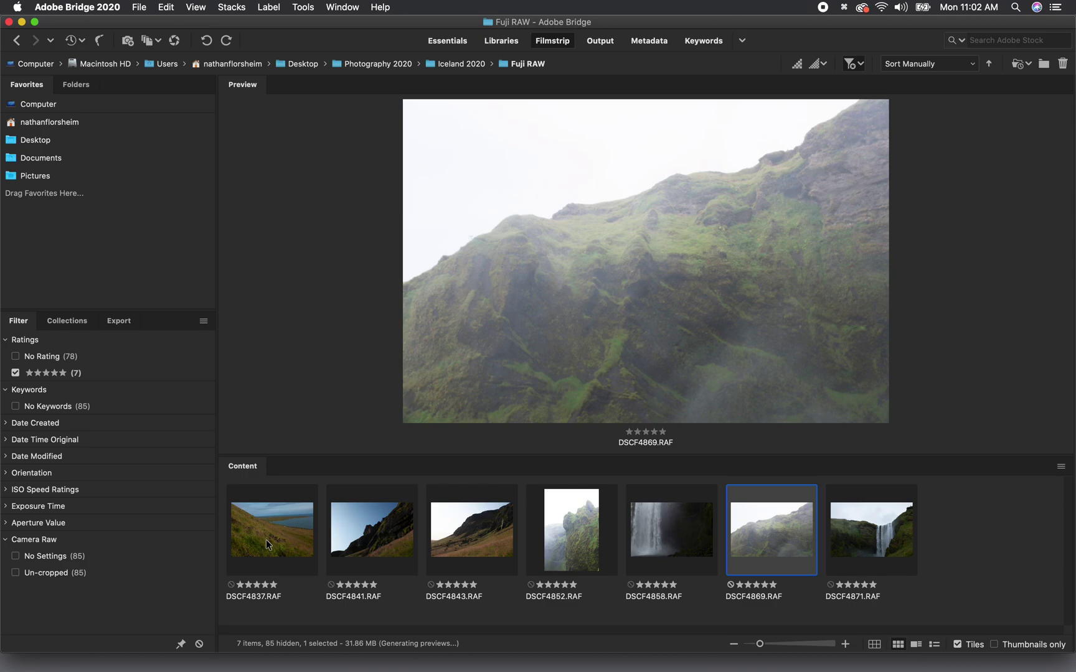
{"action": "key", "text": "Right"}
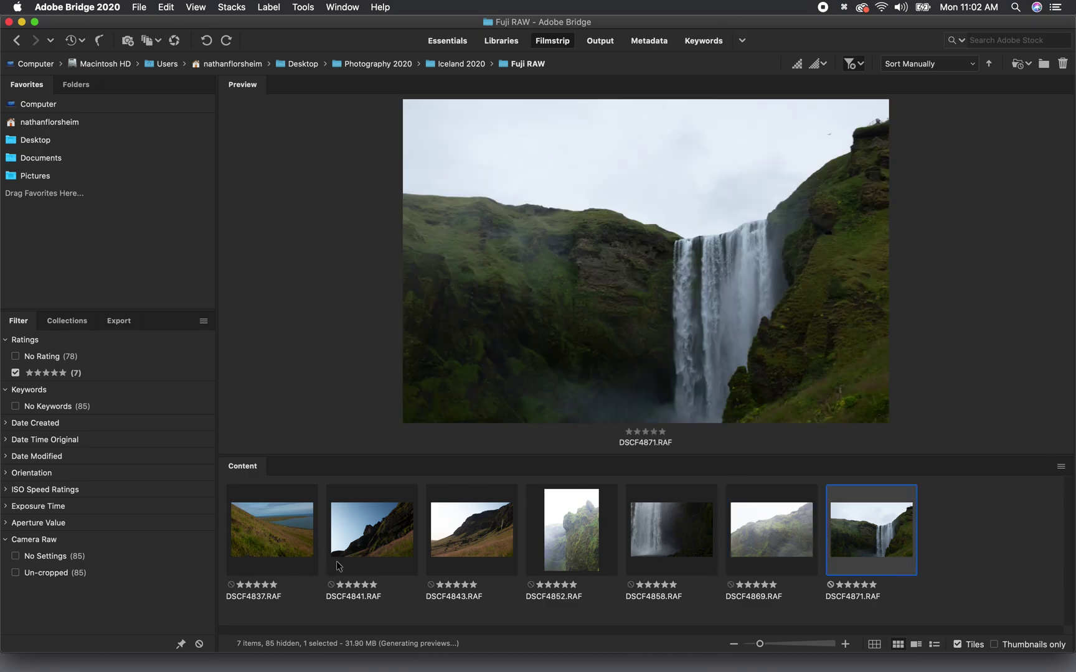
{"action": "left_click", "coordinate": [258, 542]}
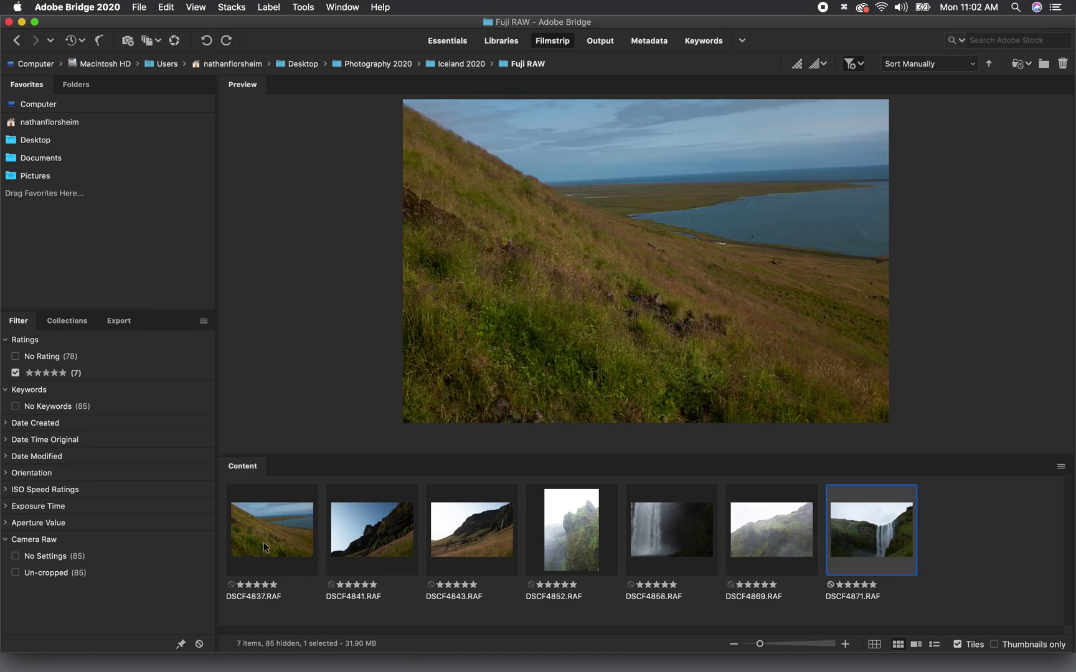
{"action": "left_click", "coordinate": [860, 516], "text": "shift"}
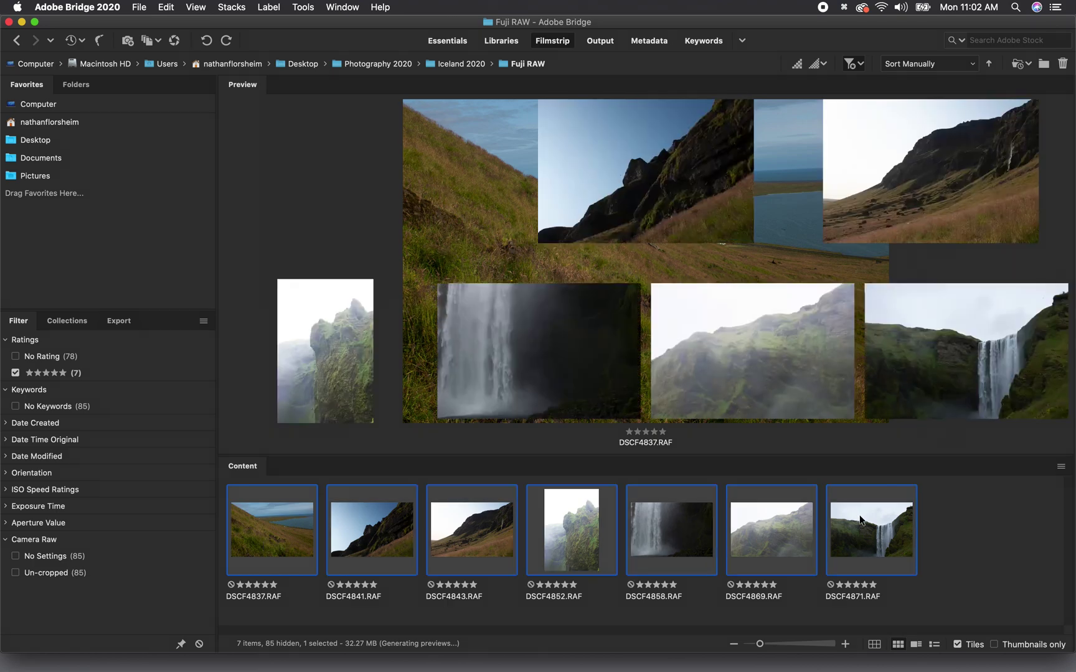
- Move the seven selected photos into a new 'Fuji Selections' folder inside Iceland 2020
{"action": "right_click", "coordinate": [787, 528]}
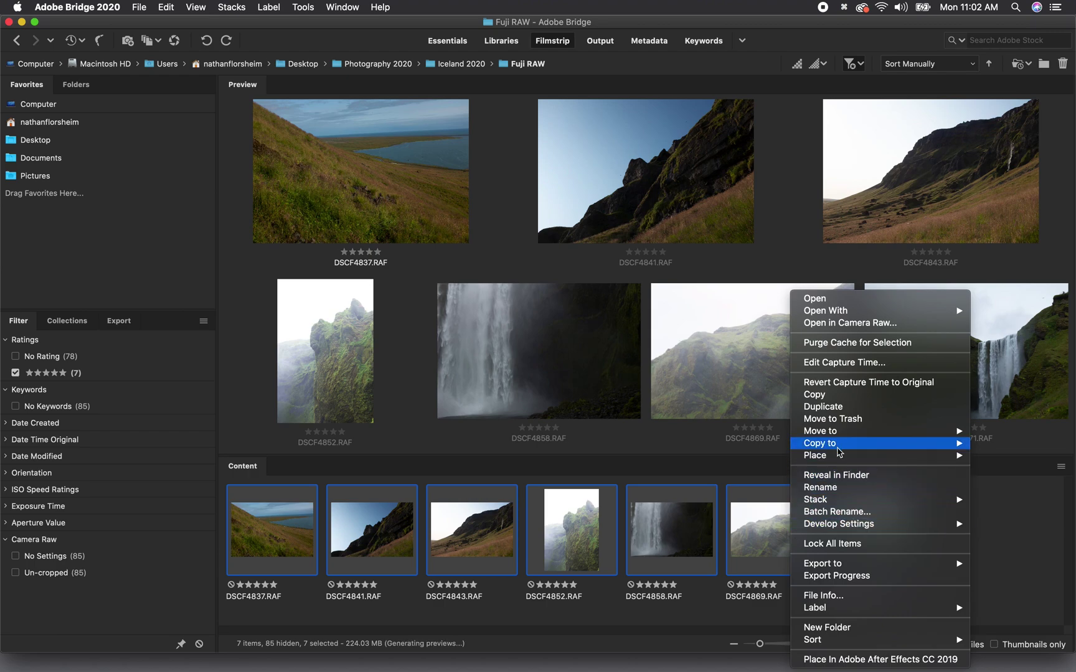
{"action": "mouse_move", "coordinate": [835, 433]}
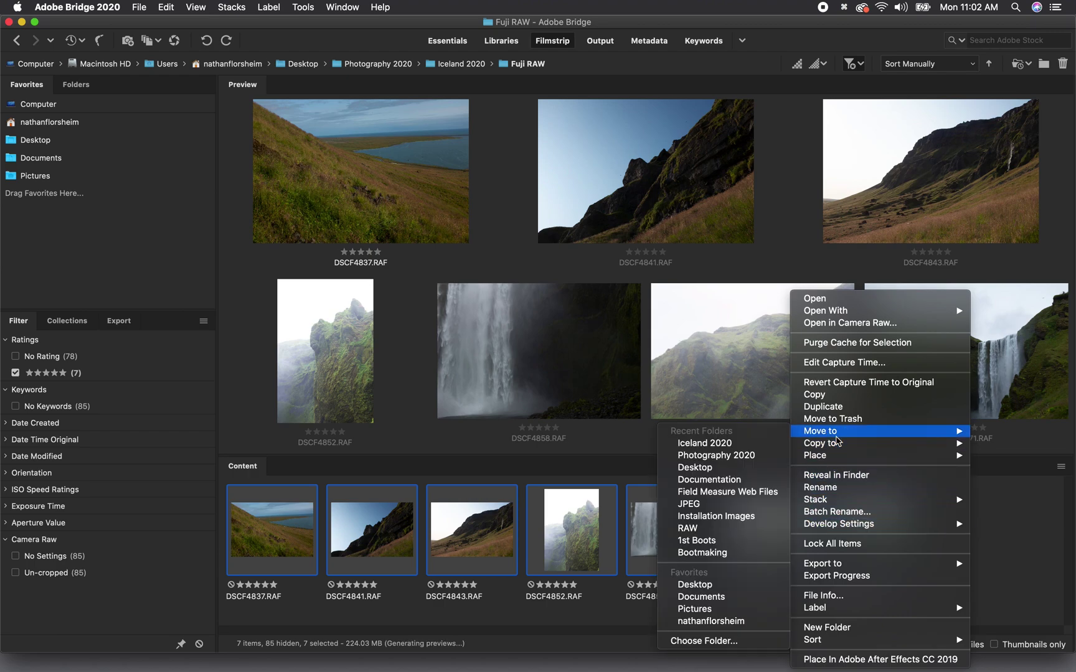
{"action": "left_click", "coordinate": [701, 642]}
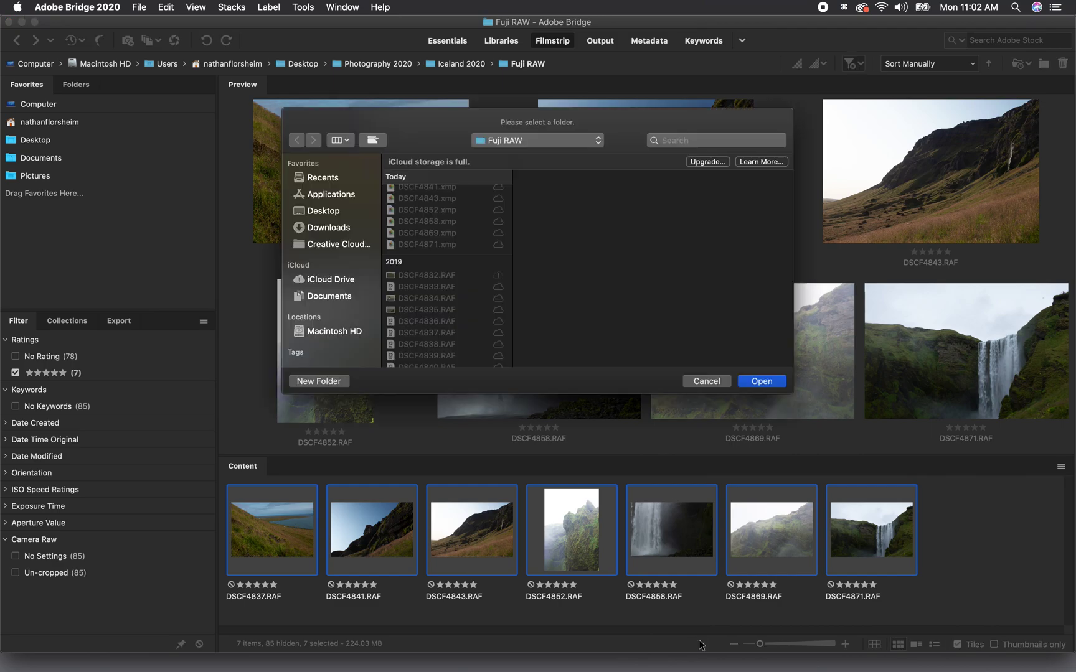
{"action": "left_click", "coordinate": [539, 142]}
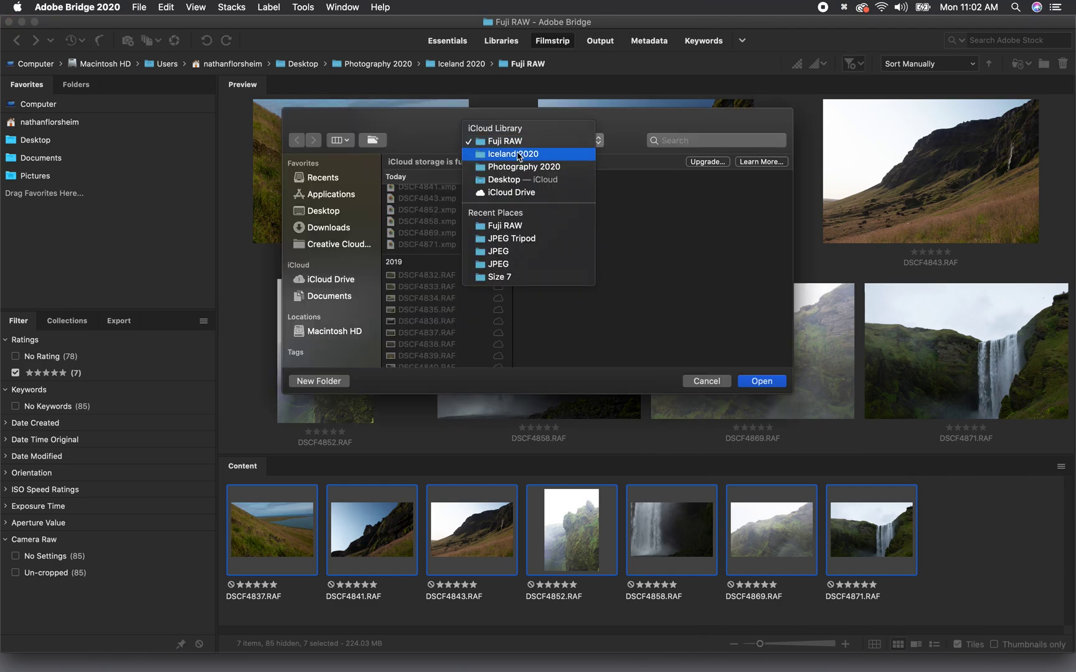
{"action": "left_click", "coordinate": [524, 154]}
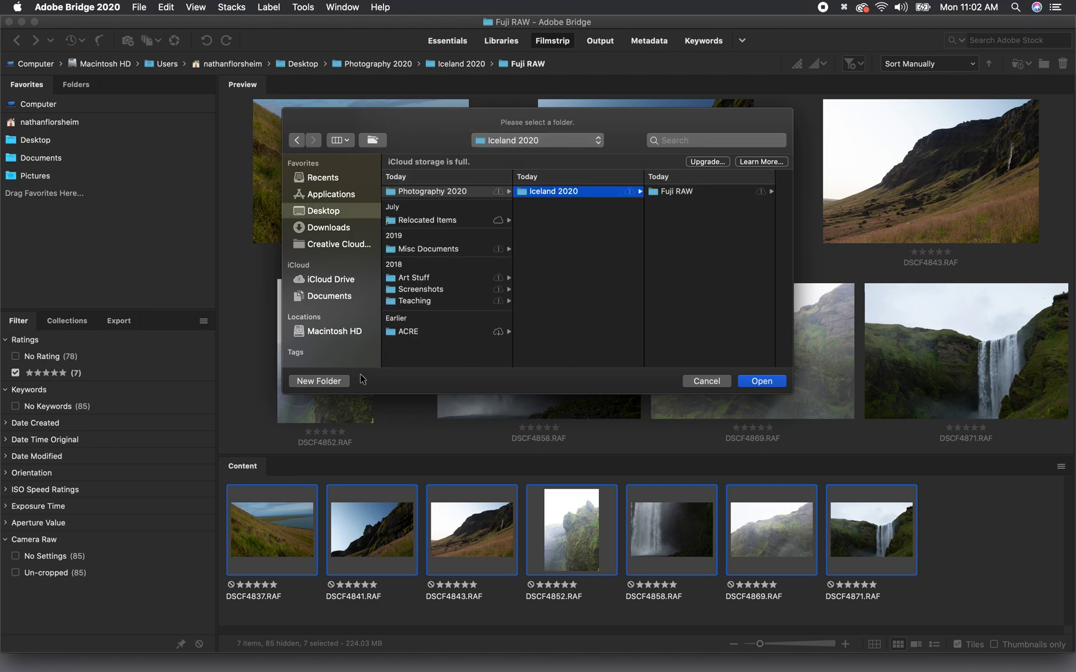
{"action": "left_click", "coordinate": [318, 381]}
{"action": "type", "text": "Fu"}
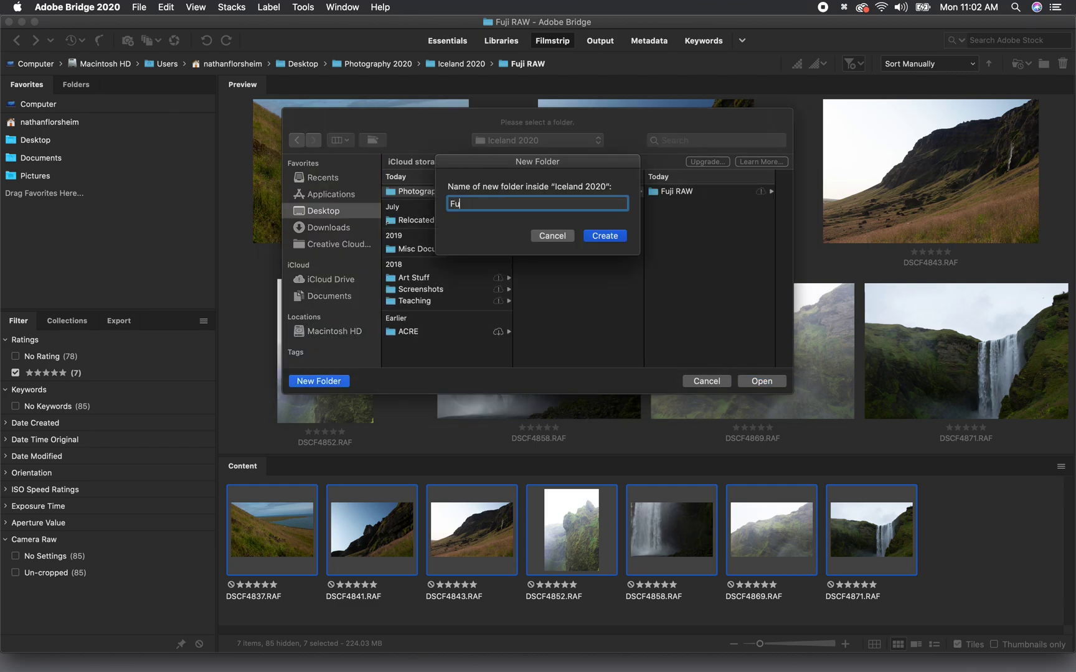
{"action": "type", "text": "ji Selections"}
{"action": "key", "text": "Return"}
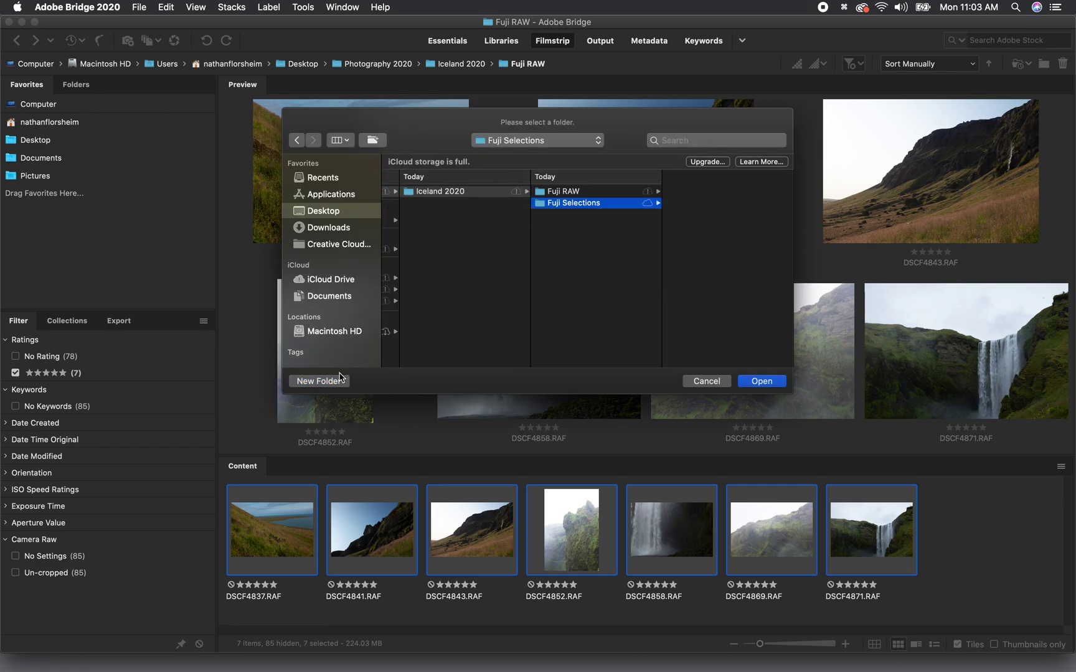
{"action": "left_click", "coordinate": [763, 382]}
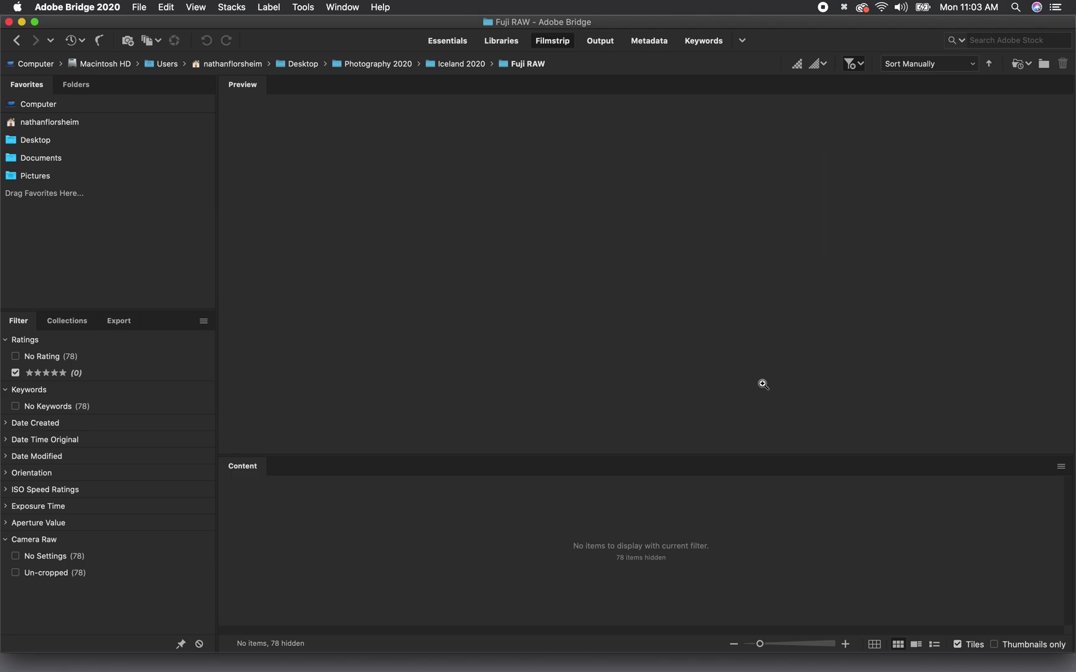
- Clear the five-star filter, open Fuji Selections from Iceland 2020, and preview its photos
{"action": "left_click", "coordinate": [16, 373]}
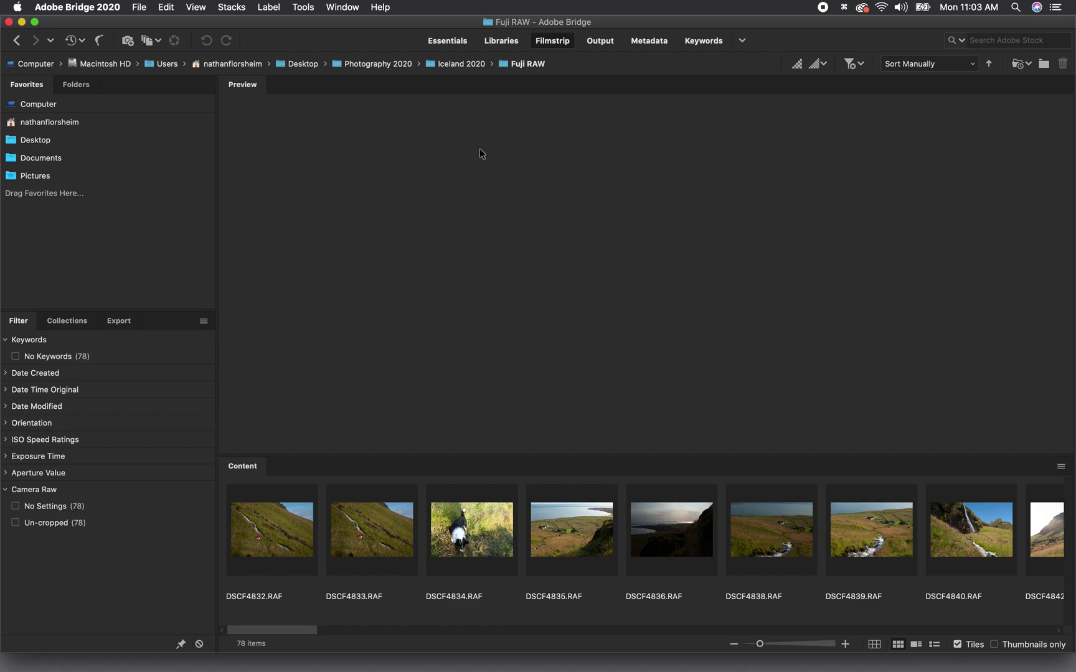
{"action": "left_click", "coordinate": [453, 65]}
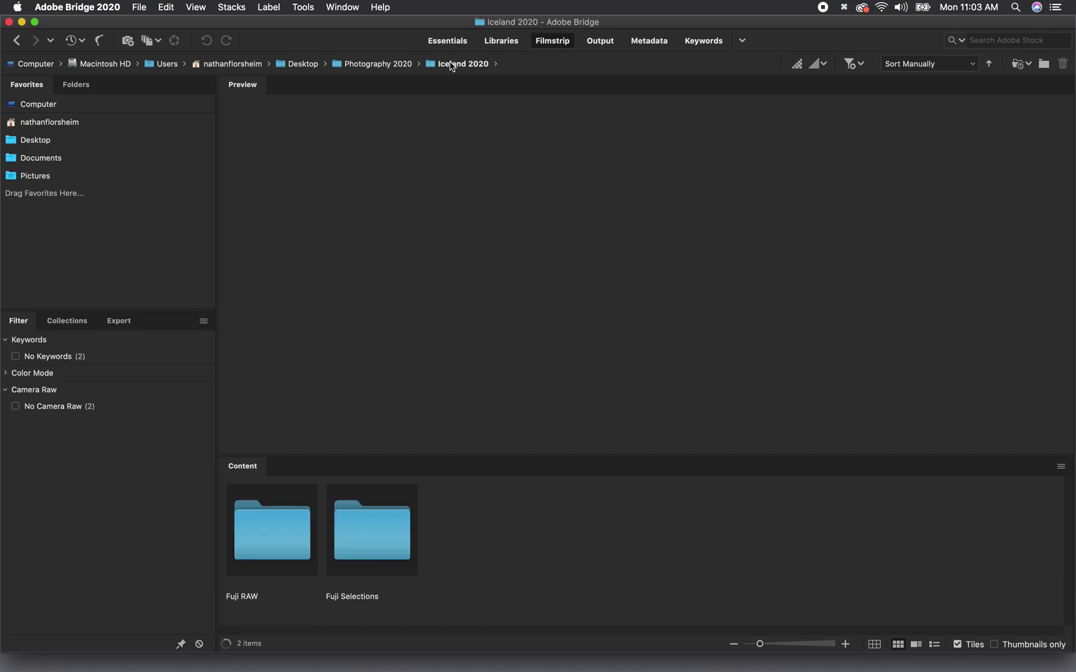
{"action": "double_click", "coordinate": [391, 541]}
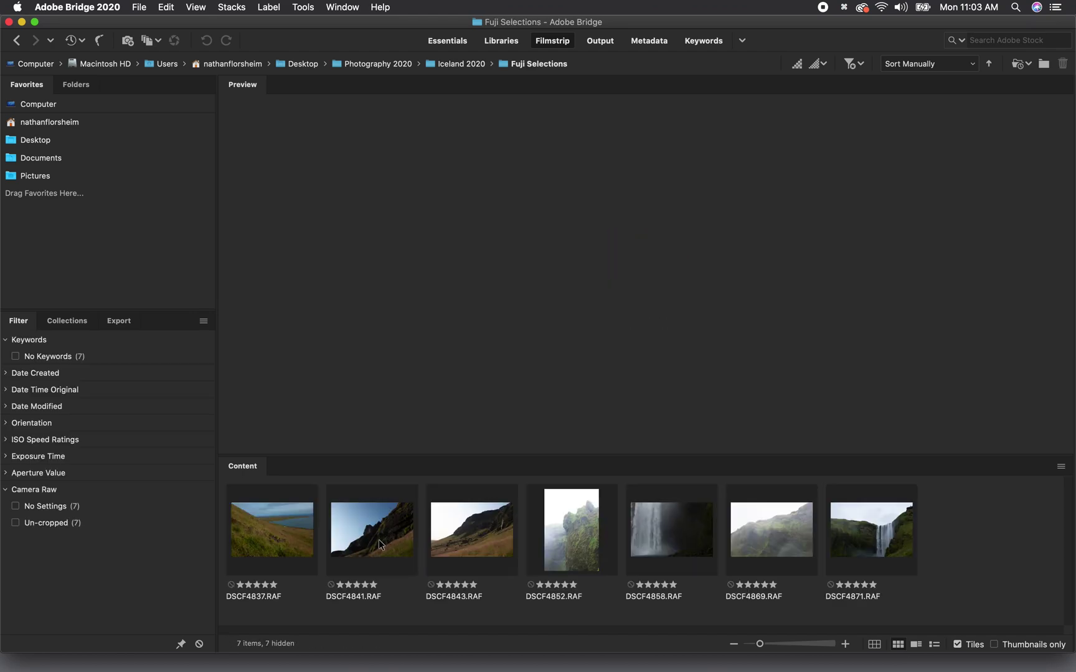
{"action": "left_click", "coordinate": [278, 532]}
{"action": "key", "text": "Right"}
{"action": "key", "text": "Right"}
{"action": "key", "text": "Right"}
{"action": "key", "text": "Right"}
{"action": "key", "text": "Right"}
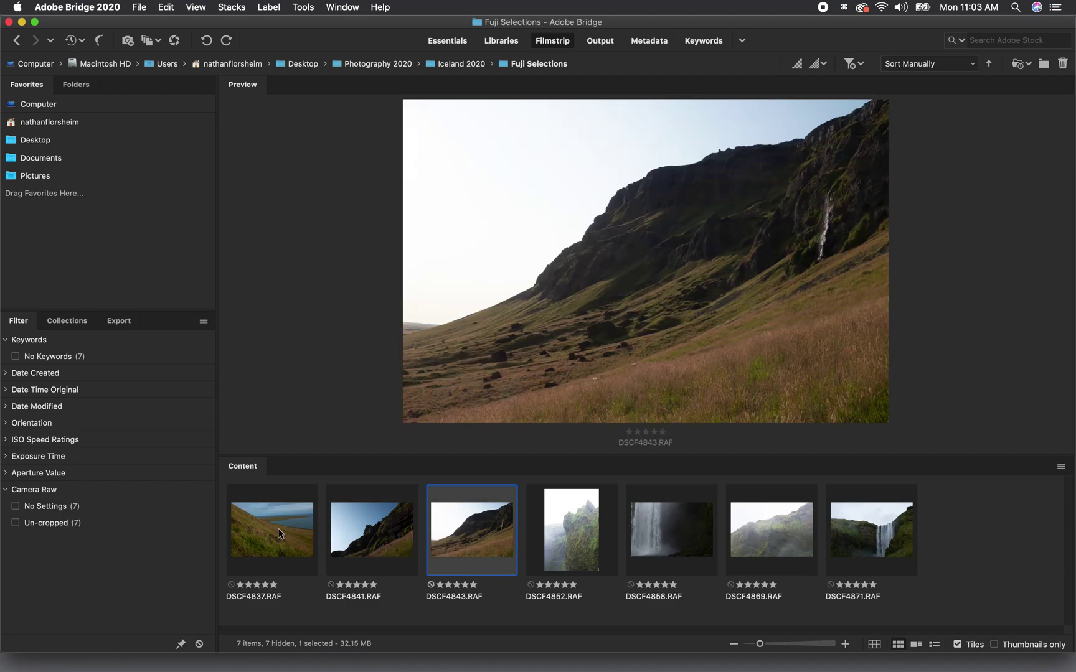
{"action": "key", "text": "Right"}
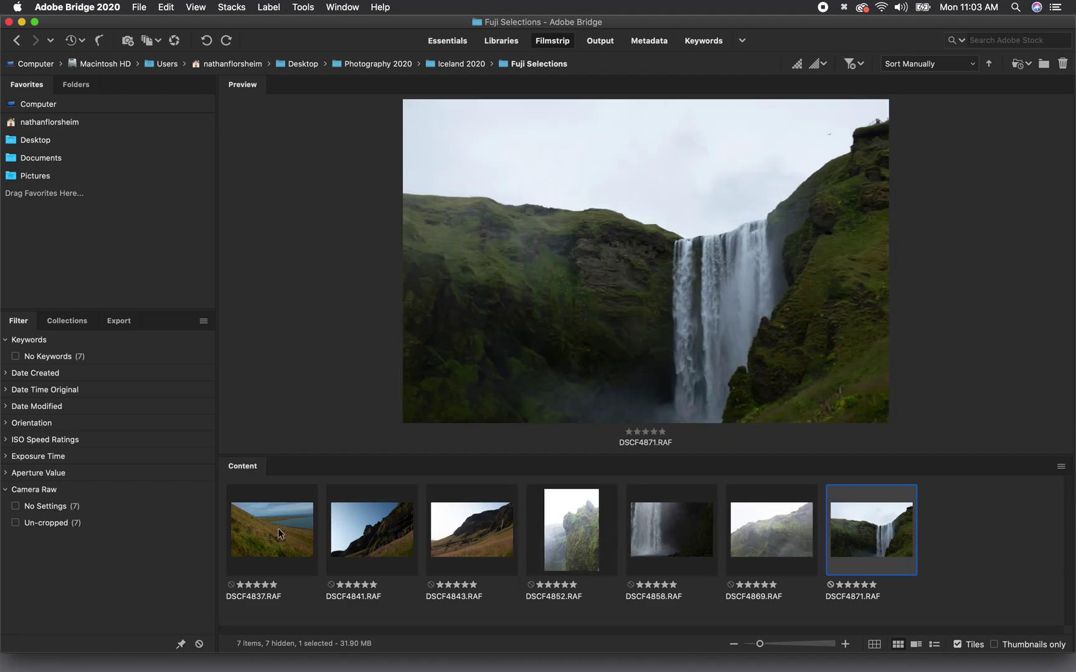
- Select all seven Fuji Selections photos, from DSCF4837 to the last, for renaming
{"action": "left_click", "coordinate": [279, 521]}
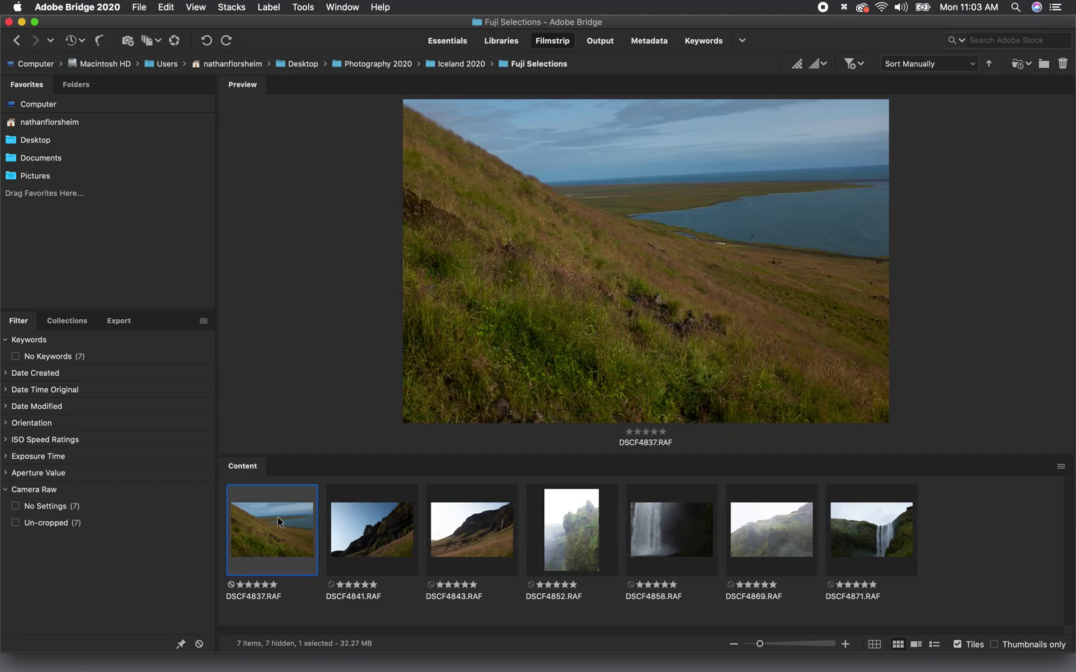
{"action": "left_click", "coordinate": [859, 524], "text": "shift"}
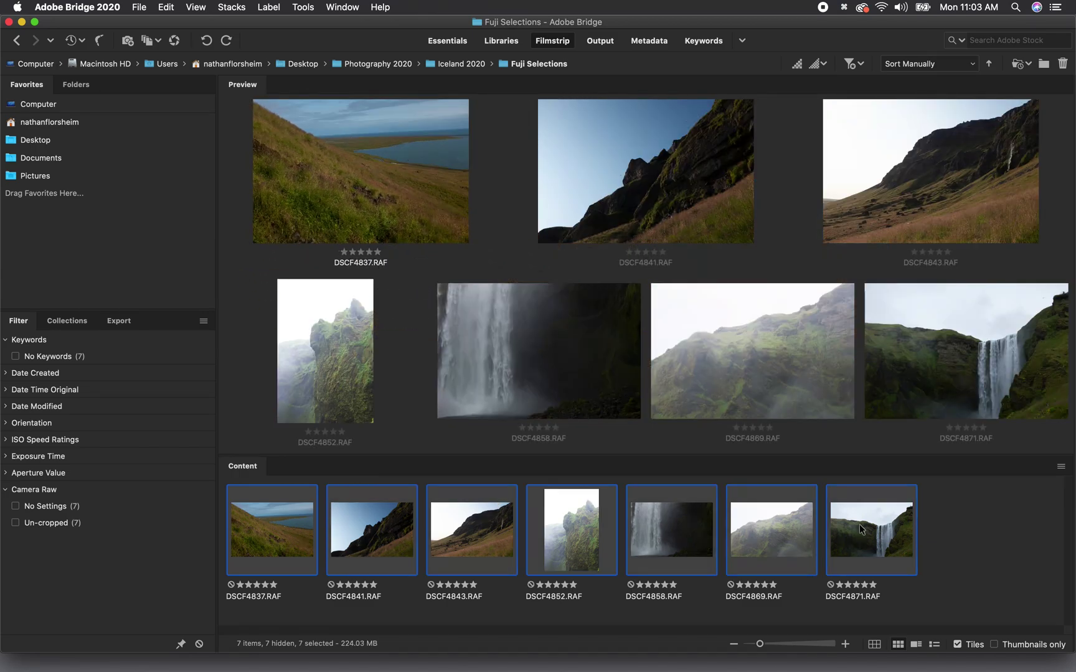
{"action": "left_click", "coordinate": [304, 7]}
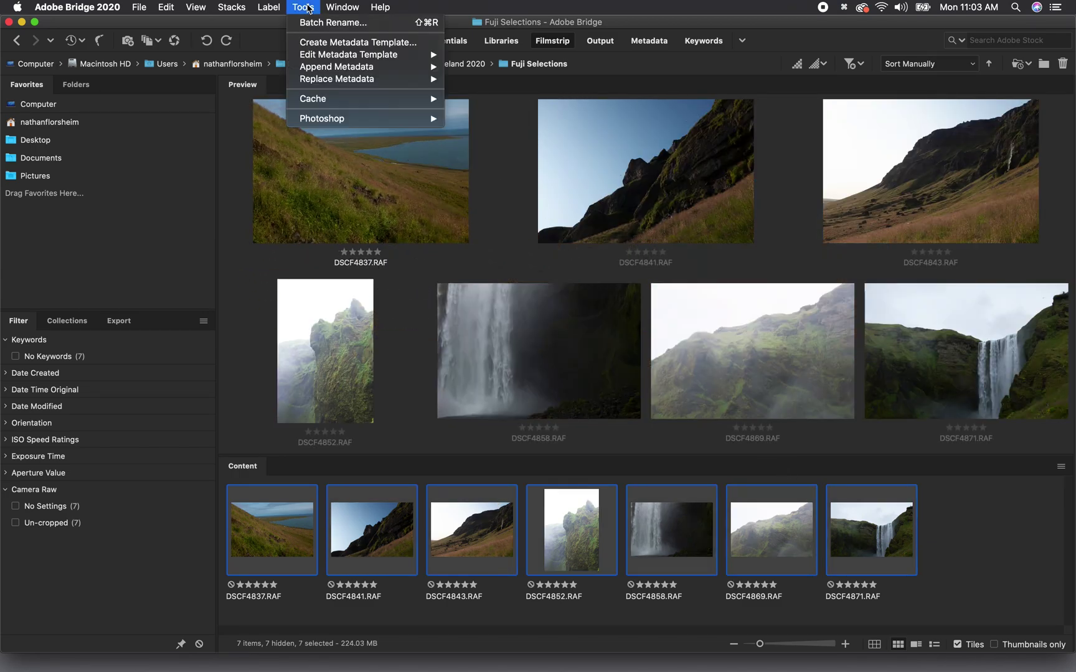
- In Batch Rename, set the text to 'Iceland_2020_Selections' and start the sequence at 1
{"action": "left_click", "coordinate": [324, 22]}
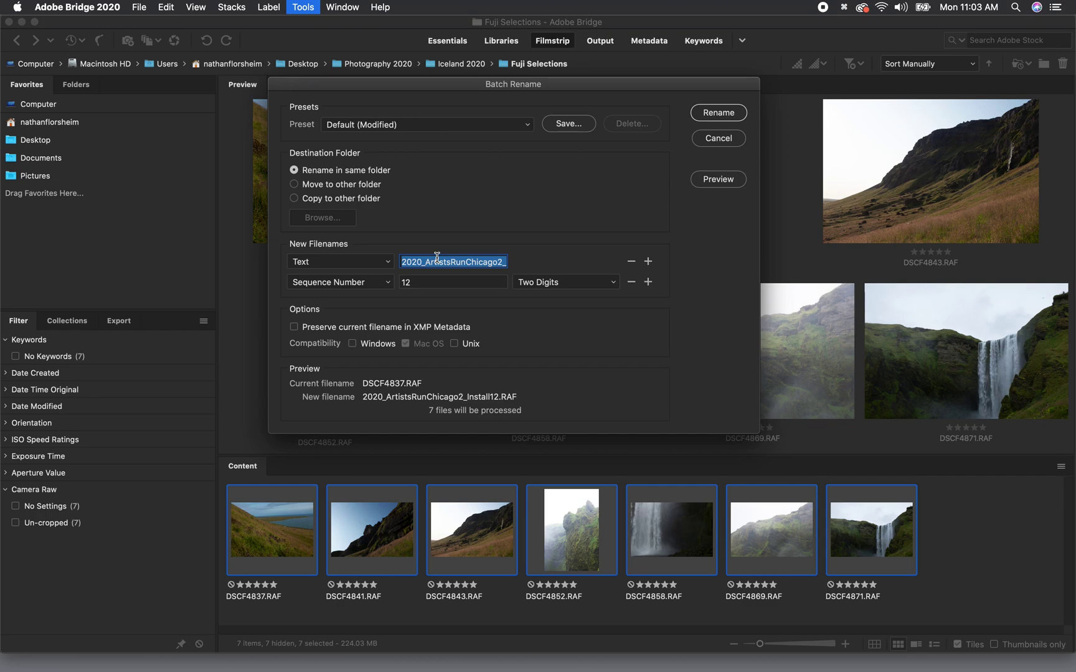
{"action": "type", "text": "Icelandf"}
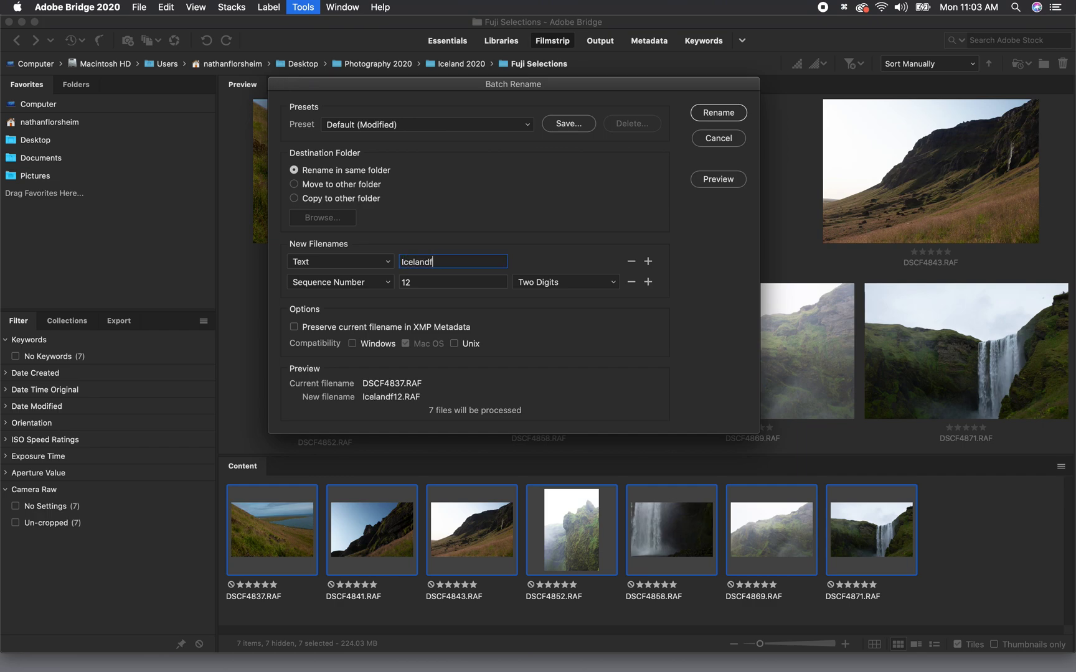
{"action": "key", "text": "BackSpace"}
{"action": "type", "text": "_2020_Selections"}
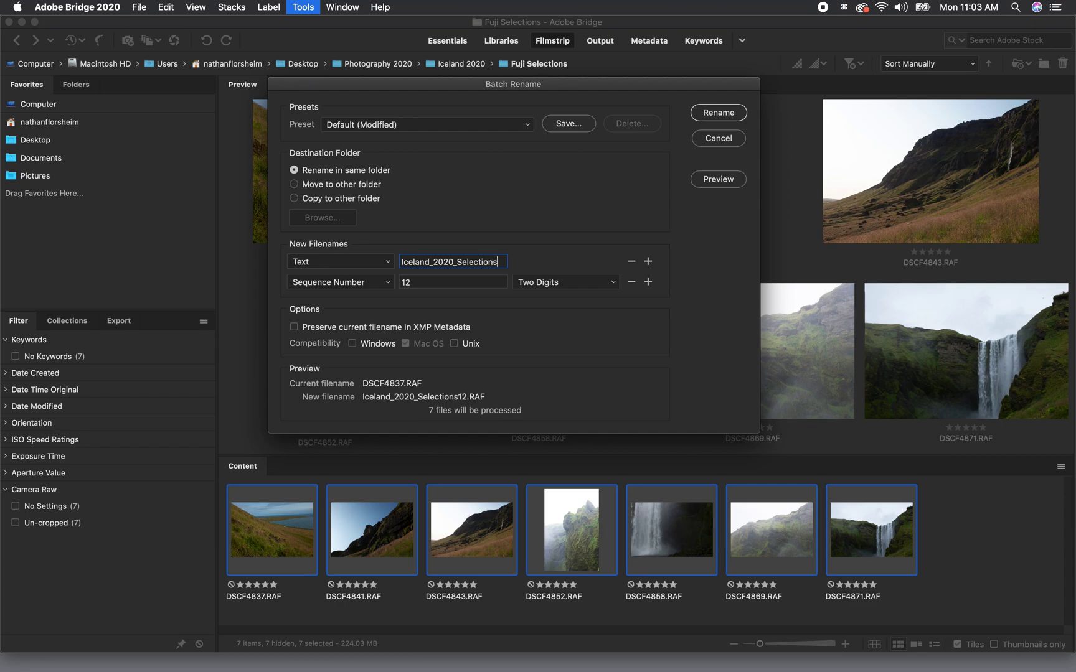
{"action": "double_click", "coordinate": [408, 284]}
{"action": "type", "text": "1"}
- Remove the extra filename part and keep two-digit sequence numbering
{"action": "left_click", "coordinate": [648, 282]}
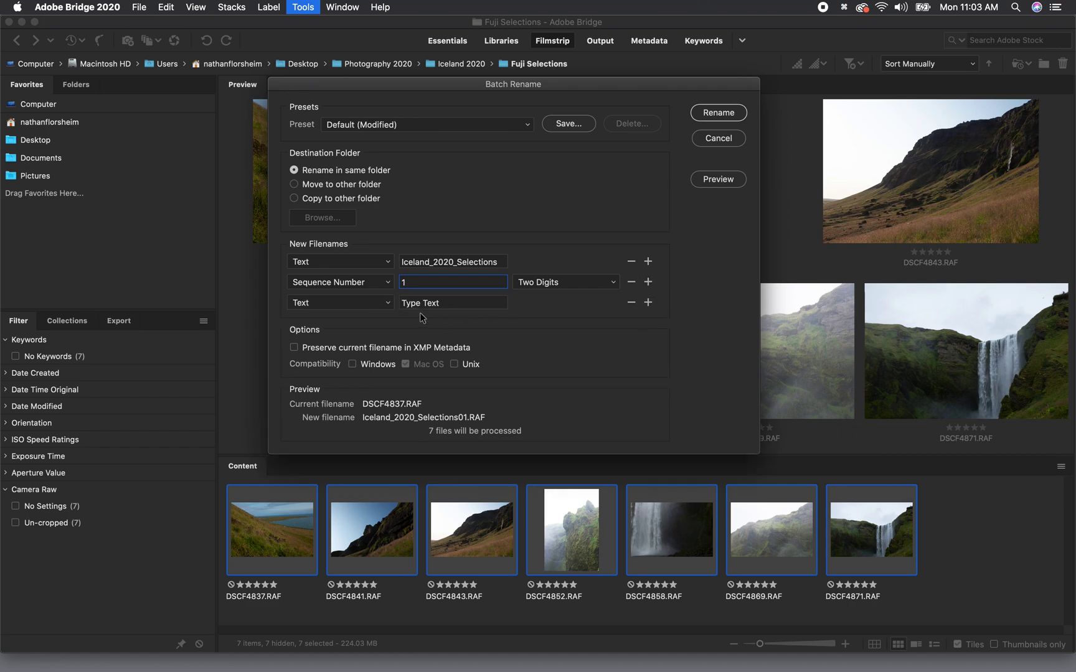
{"action": "left_click", "coordinate": [382, 304]}
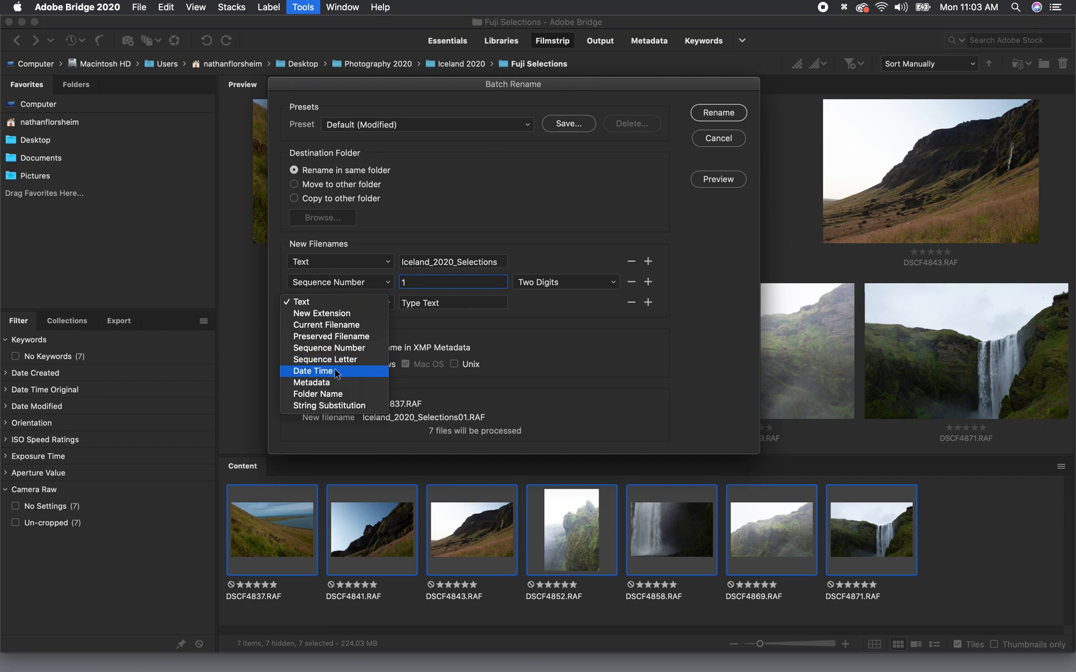
{"action": "left_click", "coordinate": [571, 308]}
{"action": "left_click", "coordinate": [631, 302]}
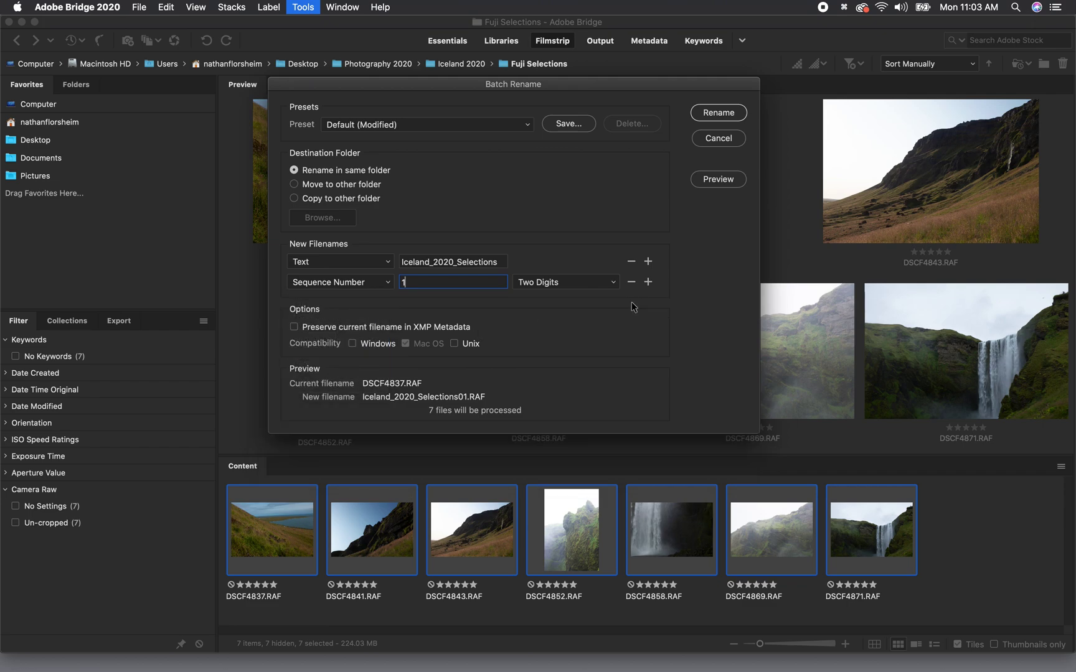
{"action": "left_click", "coordinate": [615, 284]}
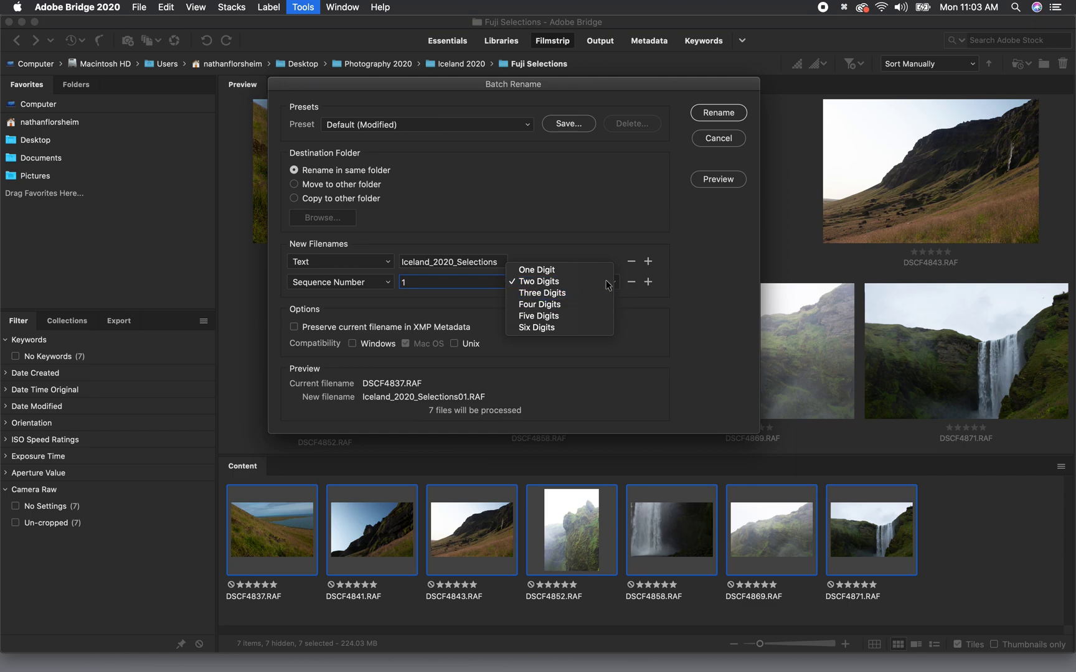
{"action": "left_click", "coordinate": [608, 285]}
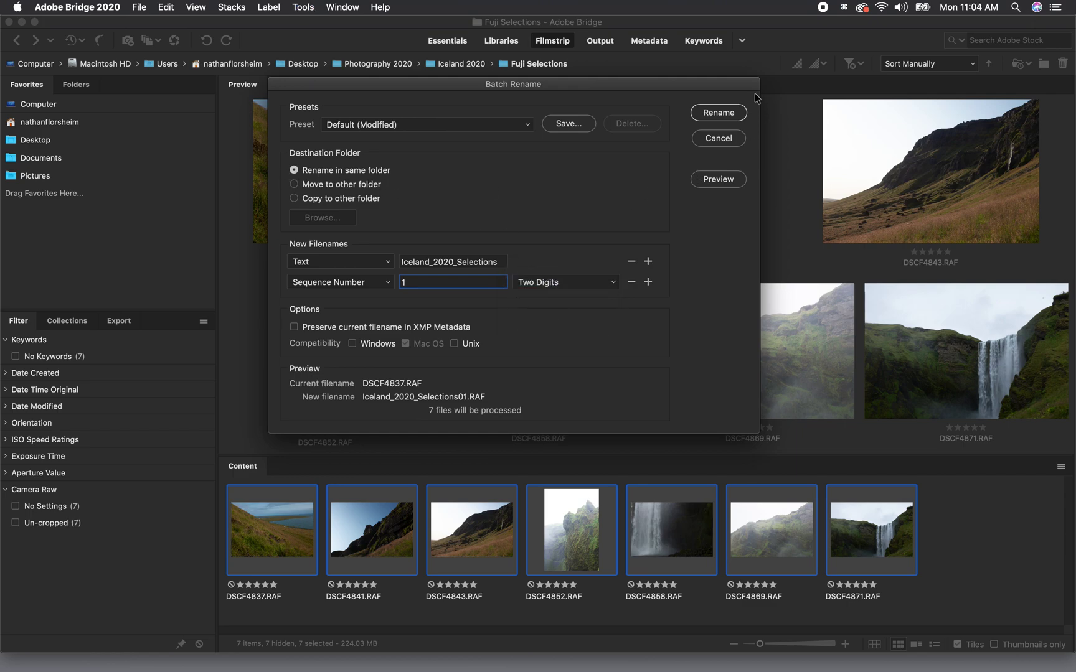
- Apply the batch rename to Iceland_2020_Selections01–07 and step through the renamed photos' previews
{"action": "left_click", "coordinate": [719, 113]}
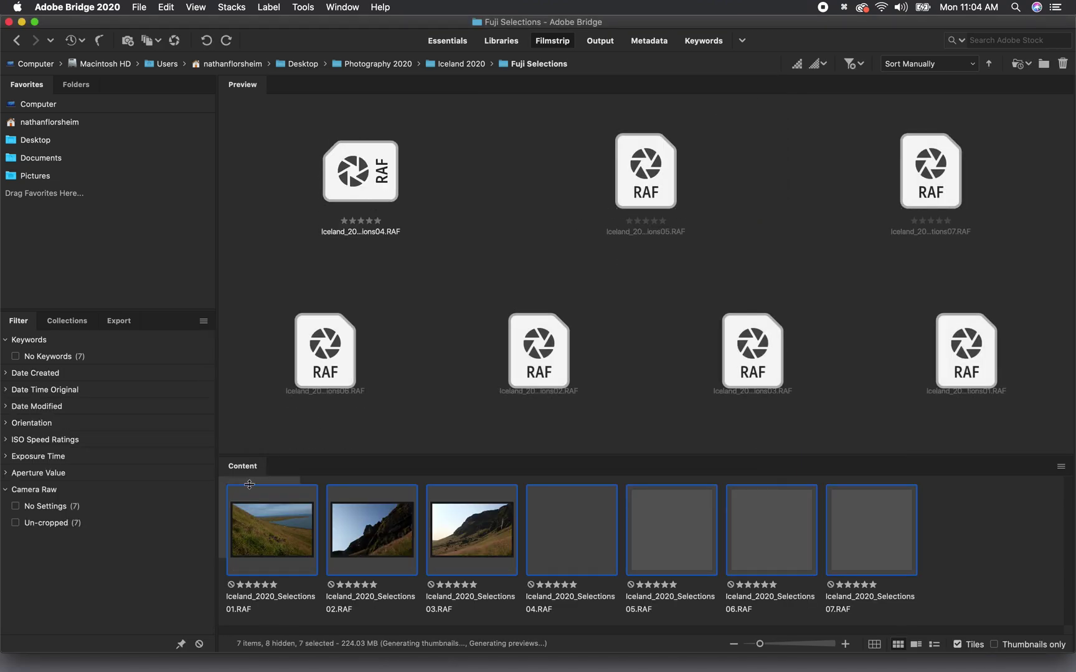
{"action": "left_click", "coordinate": [269, 530]}
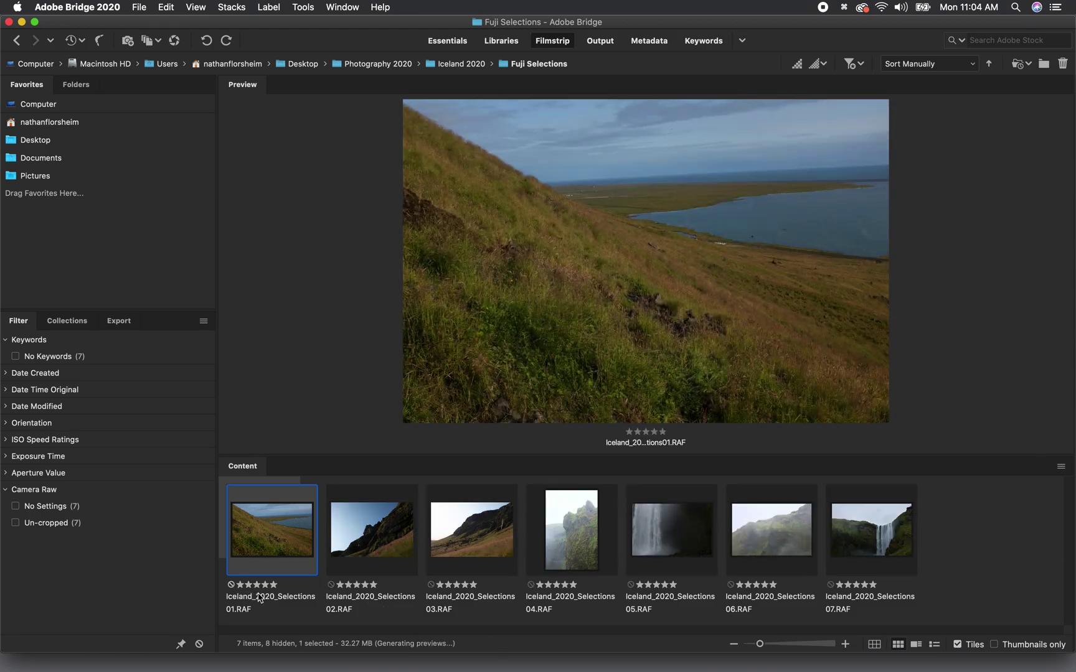
{"action": "key", "text": "Right"}
{"action": "key", "text": "Right"}
{"action": "key", "text": "Right"}
{"action": "key", "text": "Right"}
{"action": "key", "text": "Right"}
{"action": "key", "text": "Right"}
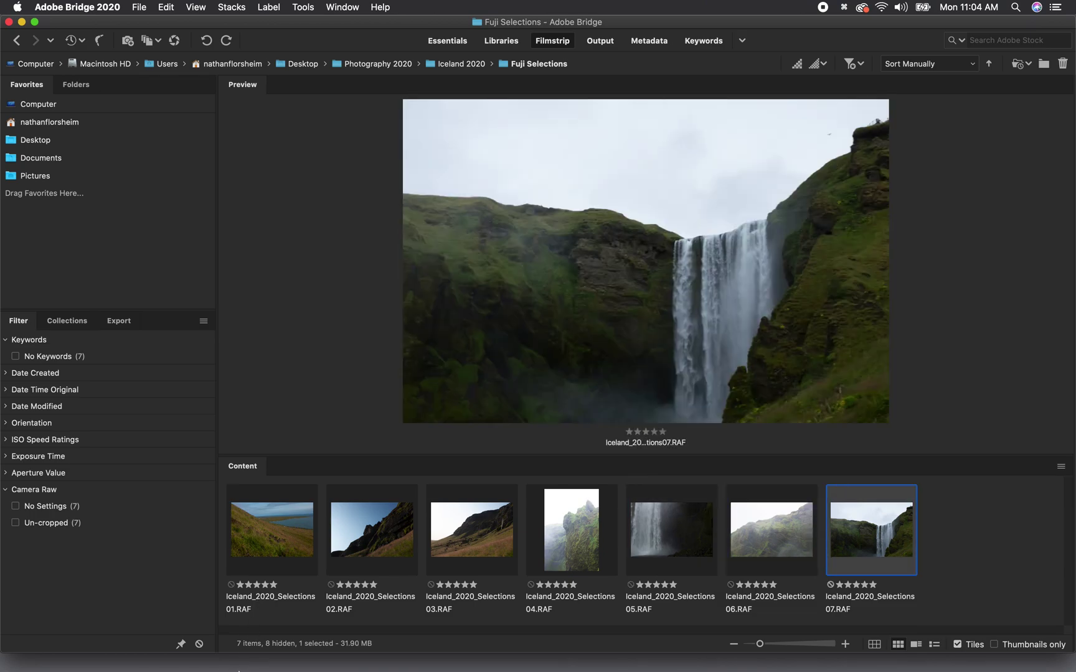
- Search this Mac in Finder for 'Iceland_2020' and select the first Selections RAF result
{"action": "left_click", "coordinate": [253, 654]}
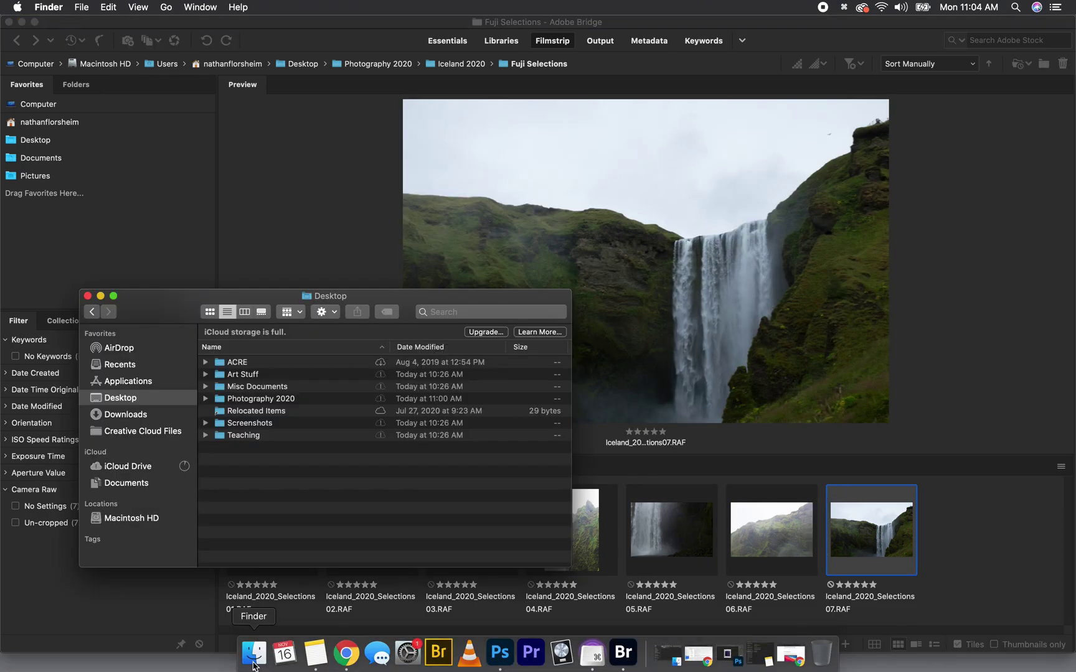
{"action": "left_click", "coordinate": [459, 311]}
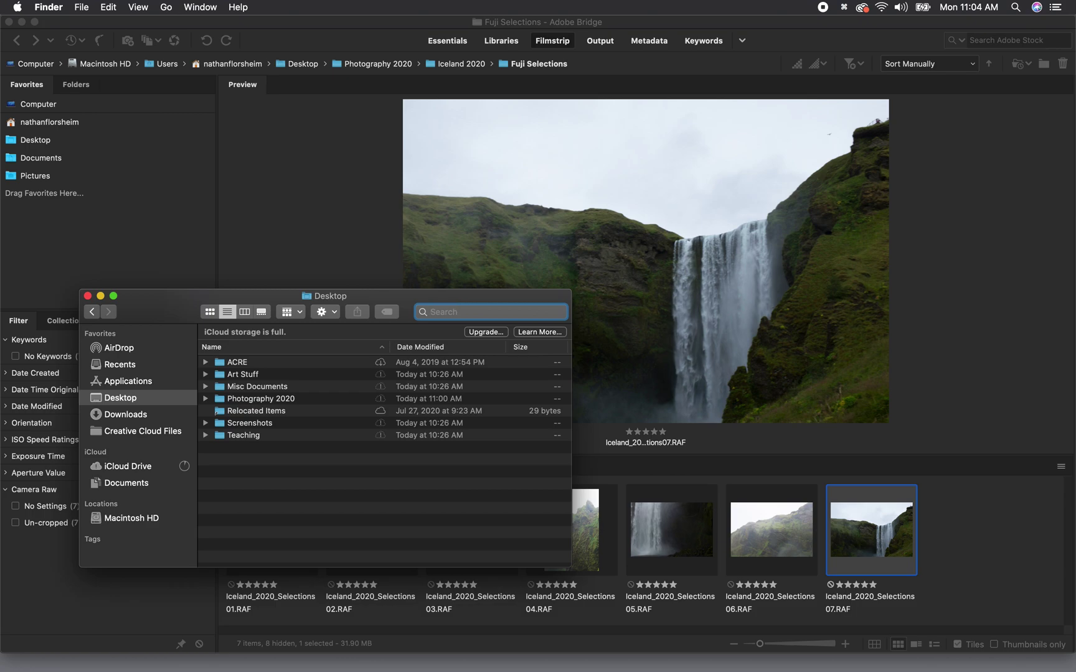
{"action": "type", "text": "Iceland_2020"}
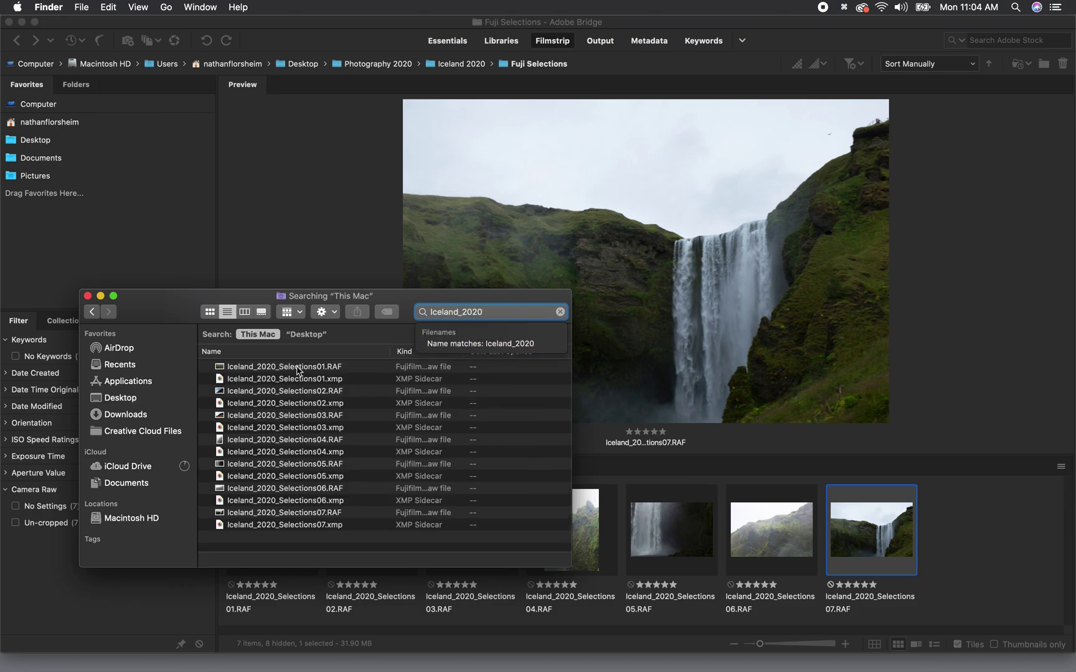
{"action": "left_click", "coordinate": [298, 369]}
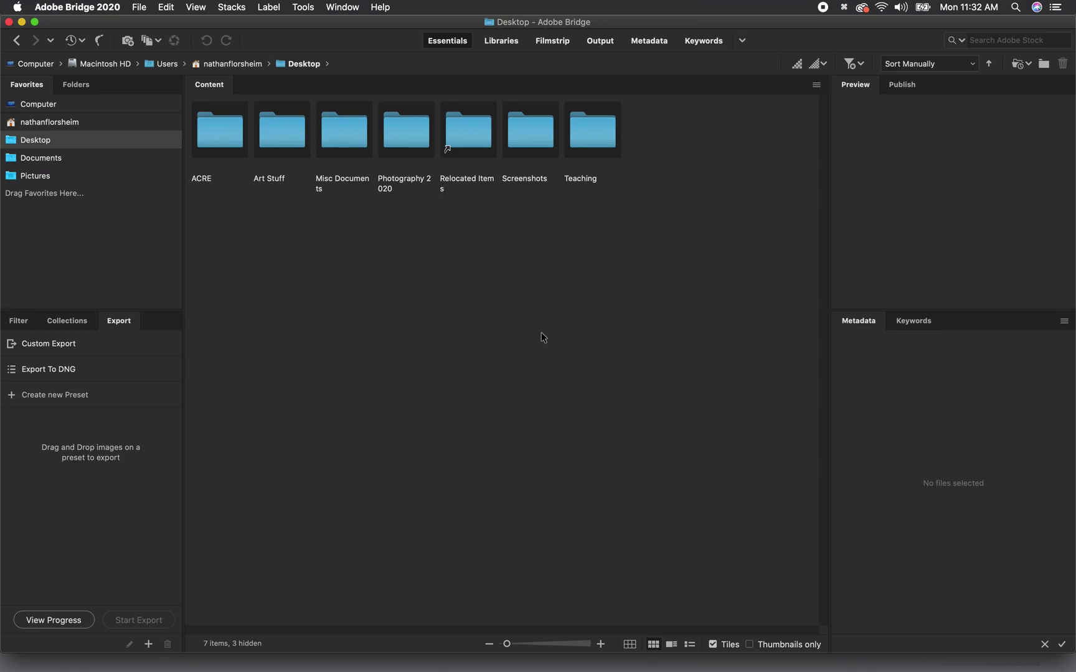
- Choose File > Get Photos from Camera to bring up the Photo Downloader
{"action": "left_click", "coordinate": [134, 6]}
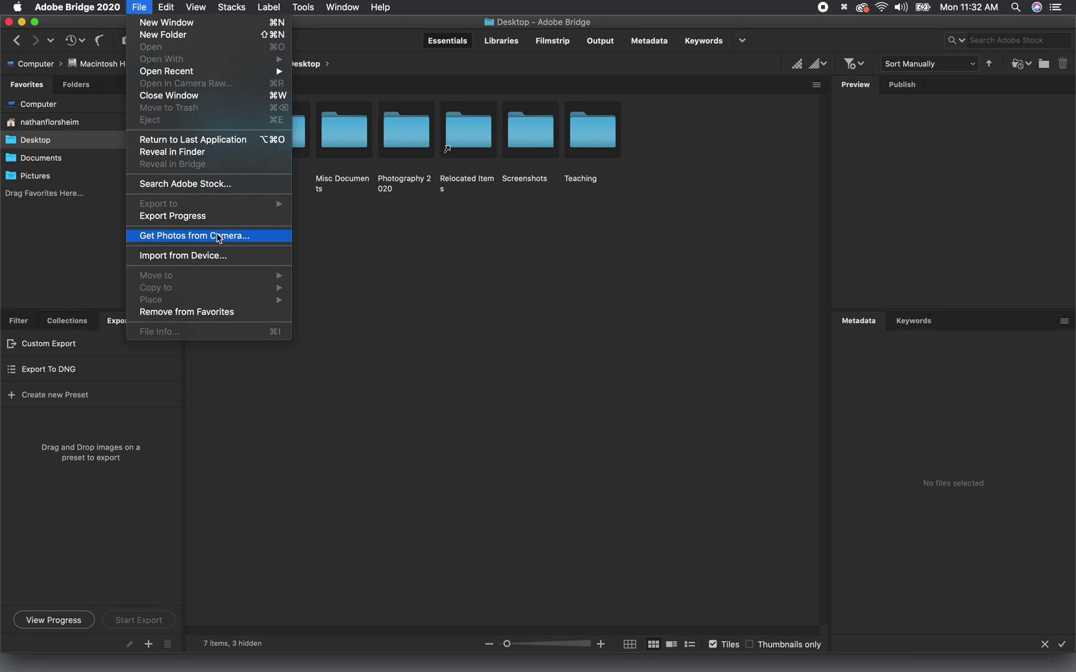
{"action": "left_click", "coordinate": [217, 235]}
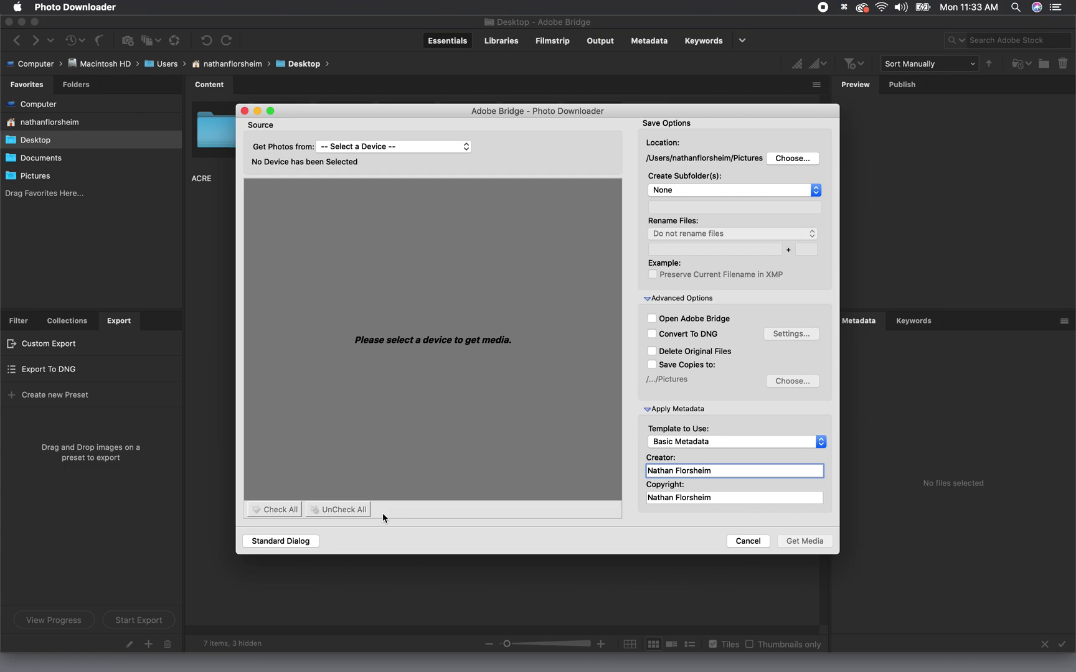
- Restore the full downloader options and browse the save-location chooser to Desktop > Photography 2020 > Iceland 2020
{"action": "left_click", "coordinate": [283, 541]}
{"action": "left_click", "coordinate": [443, 510]}
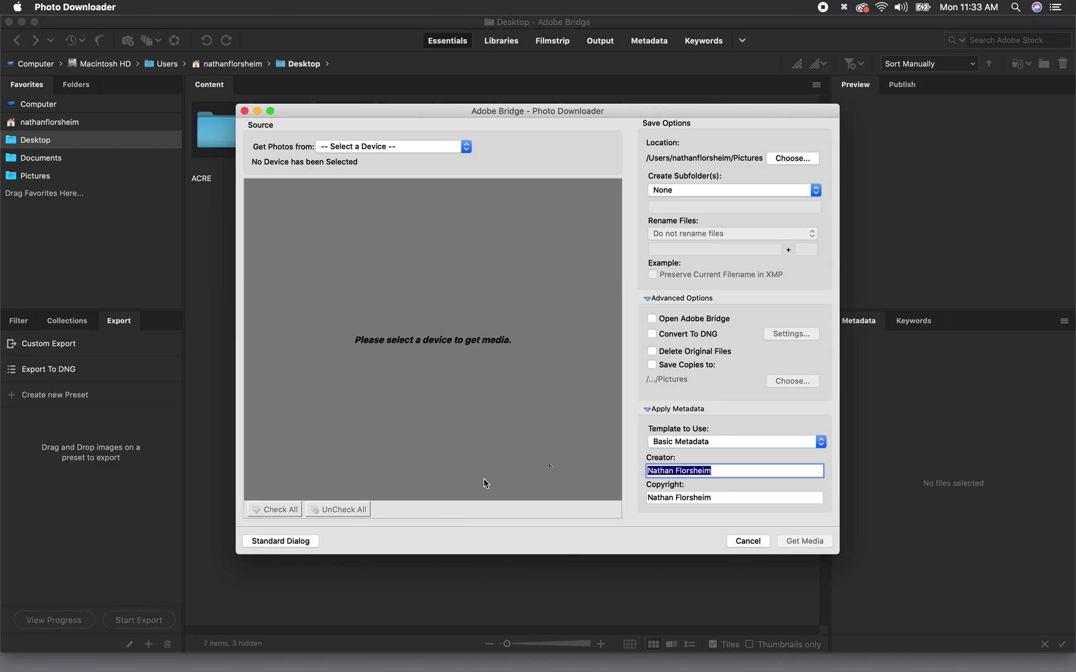
{"action": "left_click", "coordinate": [804, 159]}
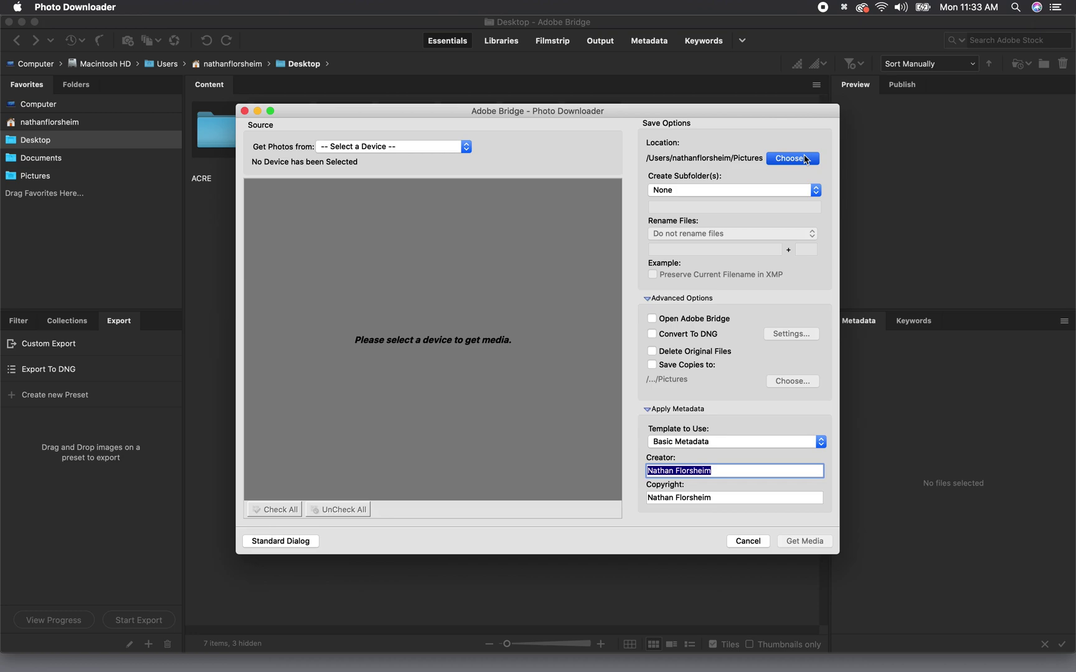
{"action": "left_click", "coordinate": [805, 160]}
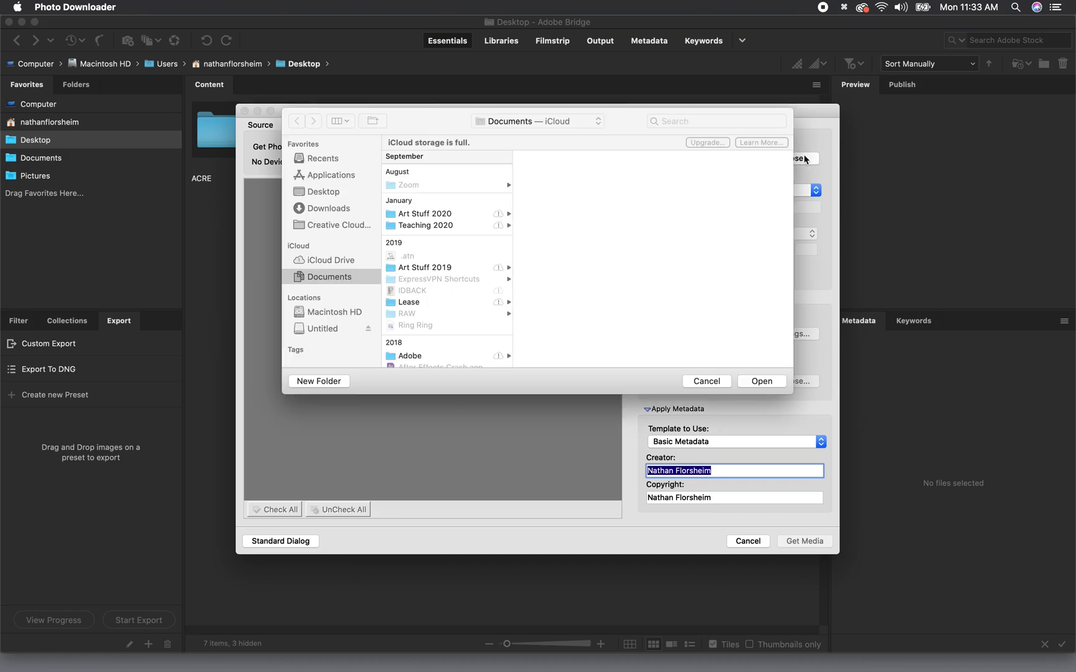
{"action": "left_click", "coordinate": [322, 192]}
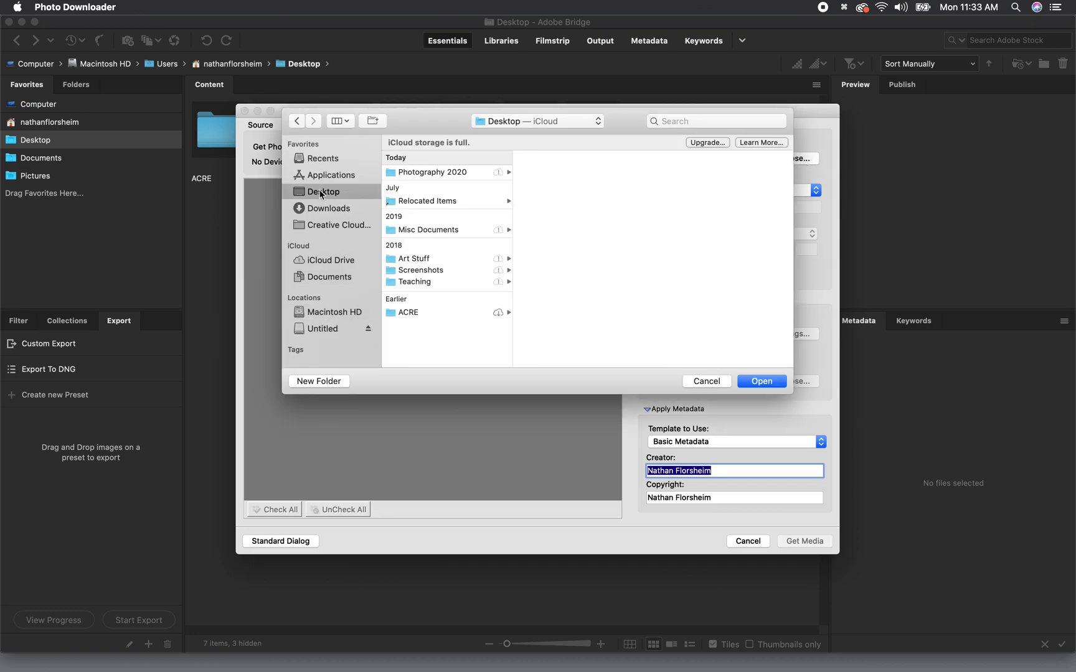
{"action": "left_click", "coordinate": [462, 172]}
{"action": "left_click", "coordinate": [536, 172]}
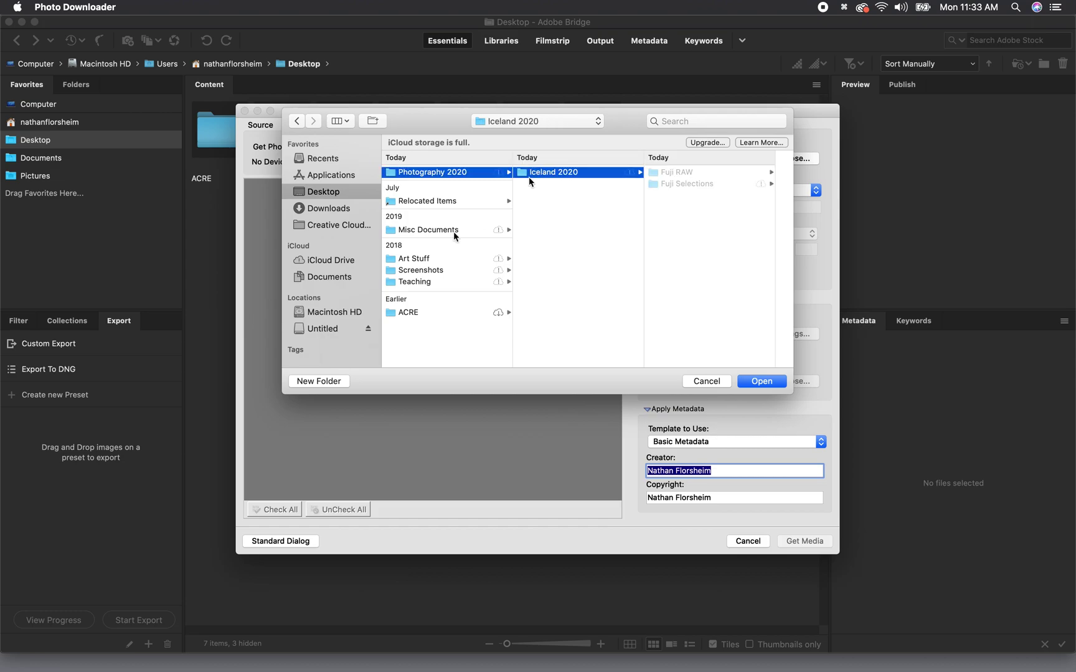
- Create a new 'FUJI RAW II' folder there and set it as the download location
{"action": "left_click", "coordinate": [319, 381]}
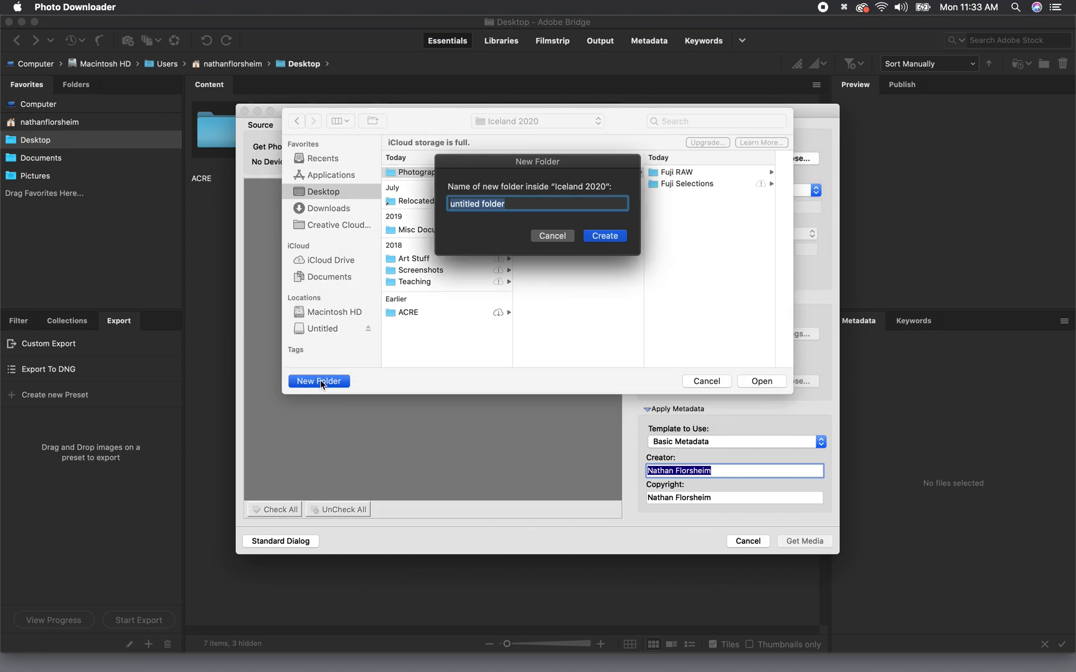
{"action": "type", "text": "FUJI RAW II"}
{"action": "left_click", "coordinate": [600, 236]}
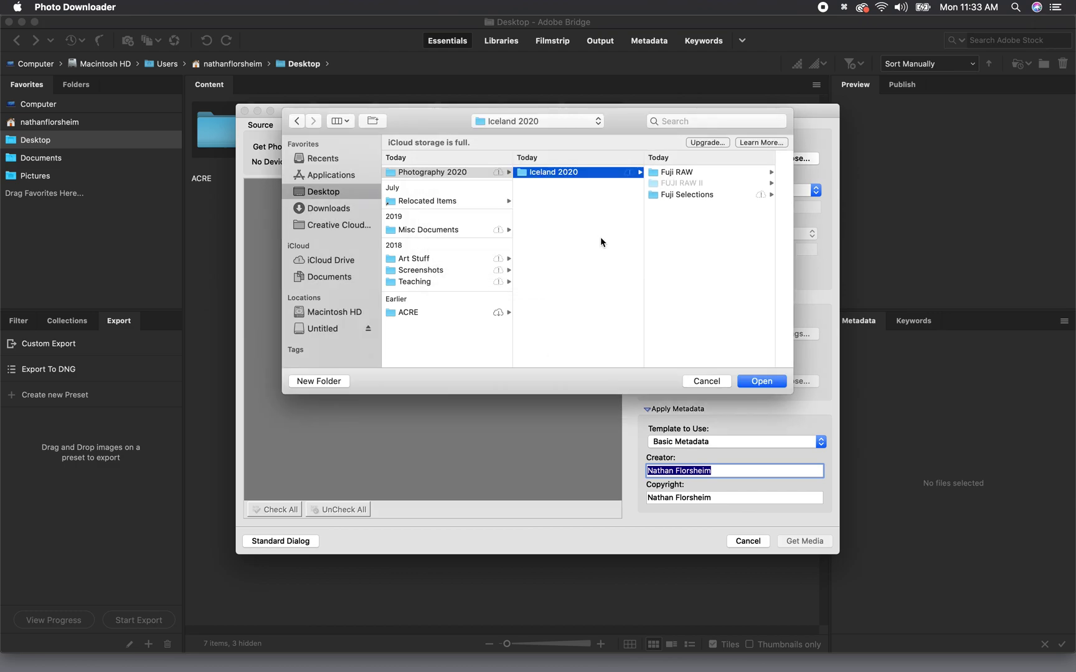
{"action": "left_click", "coordinate": [695, 185]}
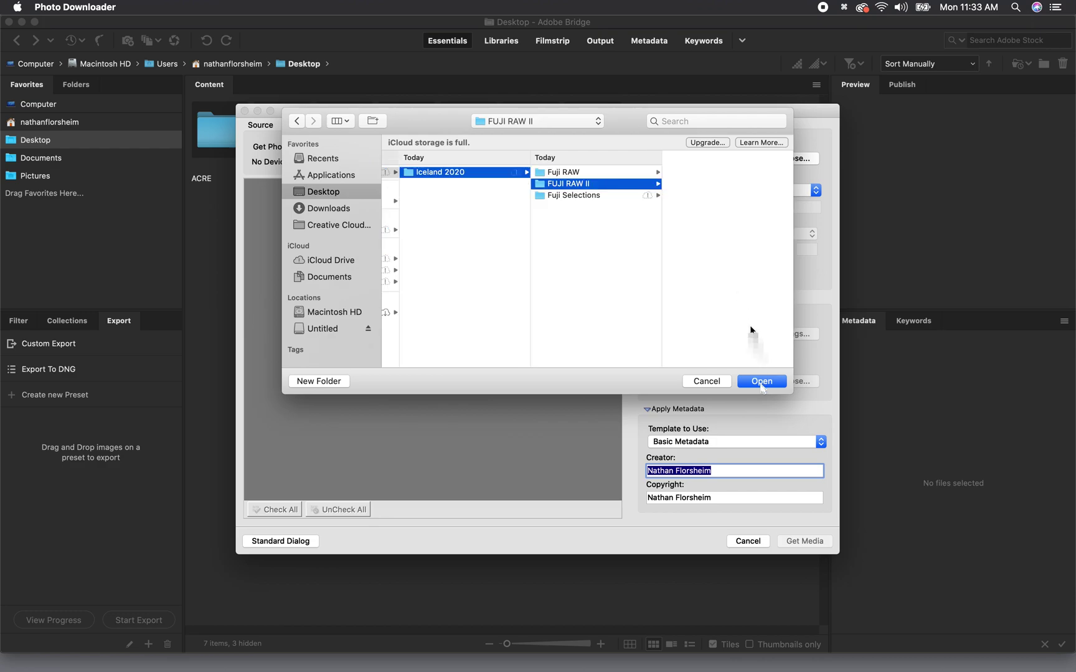
{"action": "left_click", "coordinate": [760, 382]}
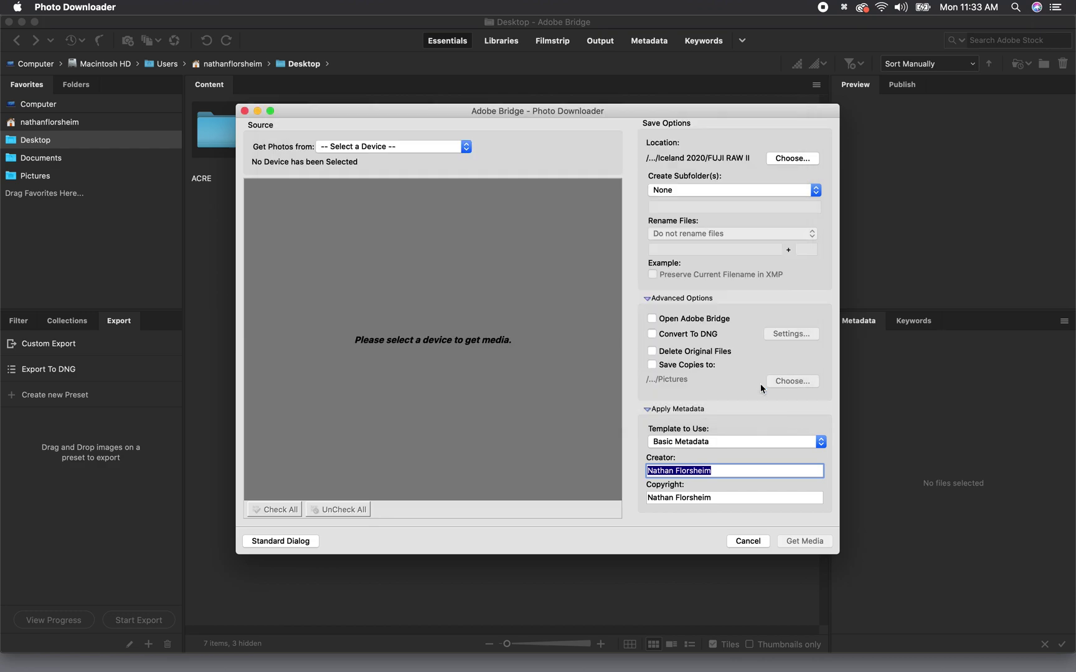
{"action": "left_click", "coordinate": [814, 191]}
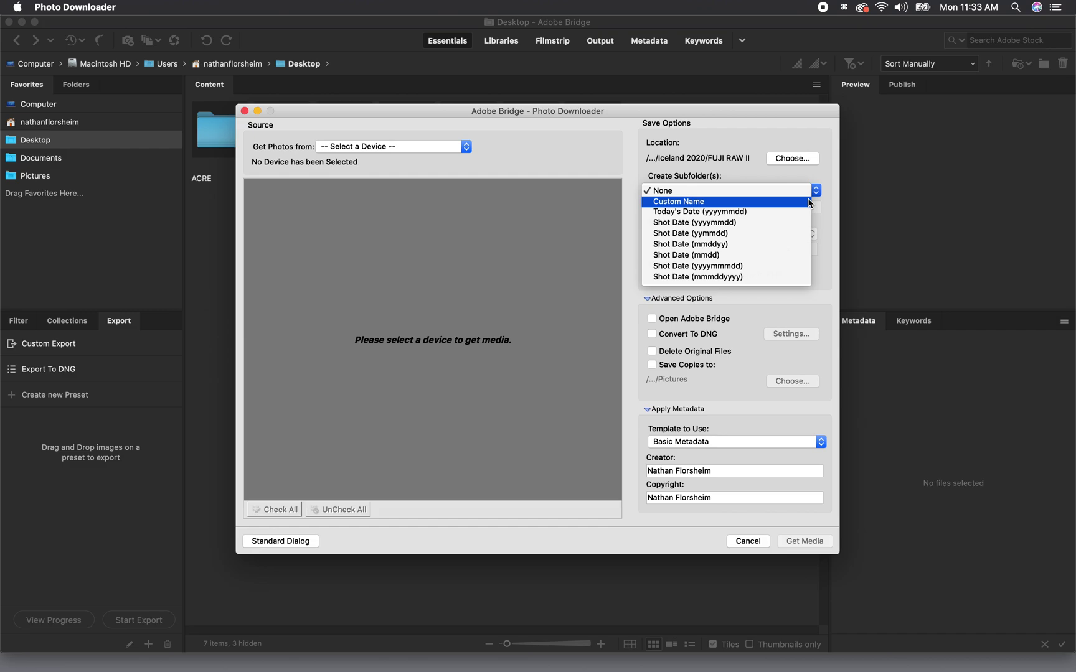
{"action": "left_click", "coordinate": [752, 189]}
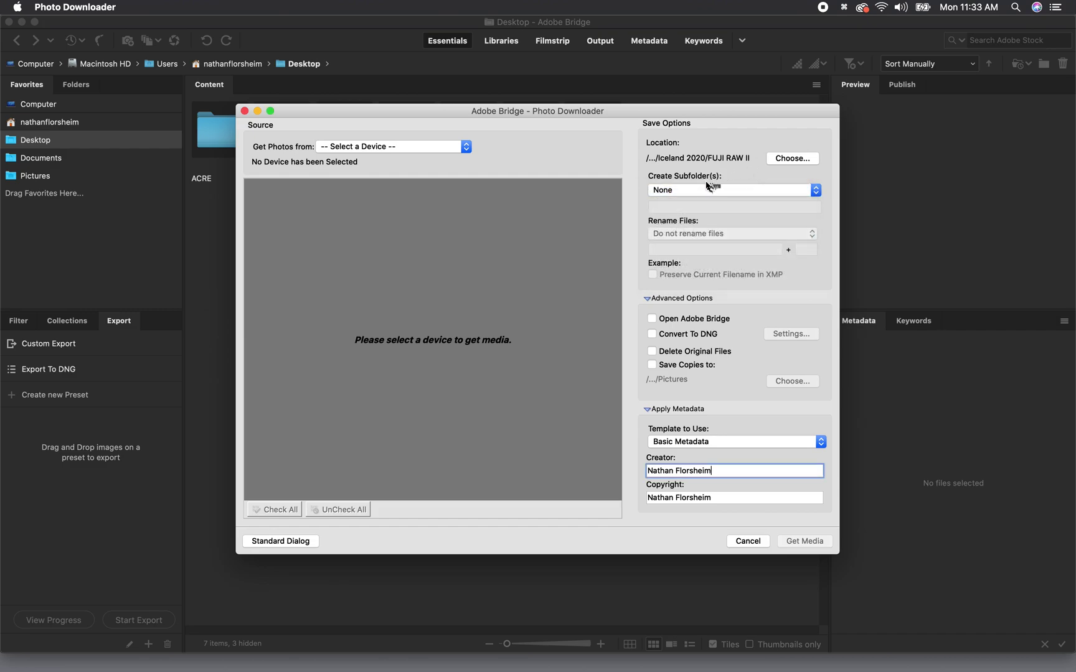
- Select the Untitled card as the source and scroll through its 669 files
{"action": "left_click", "coordinate": [358, 146]}
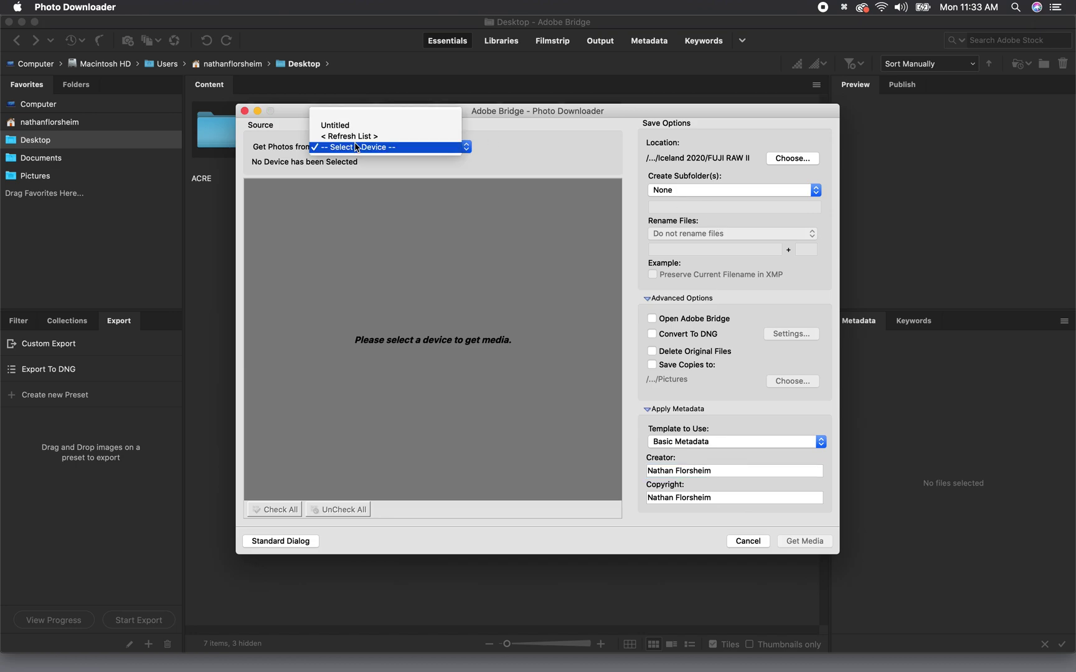
{"action": "left_click", "coordinate": [349, 127]}
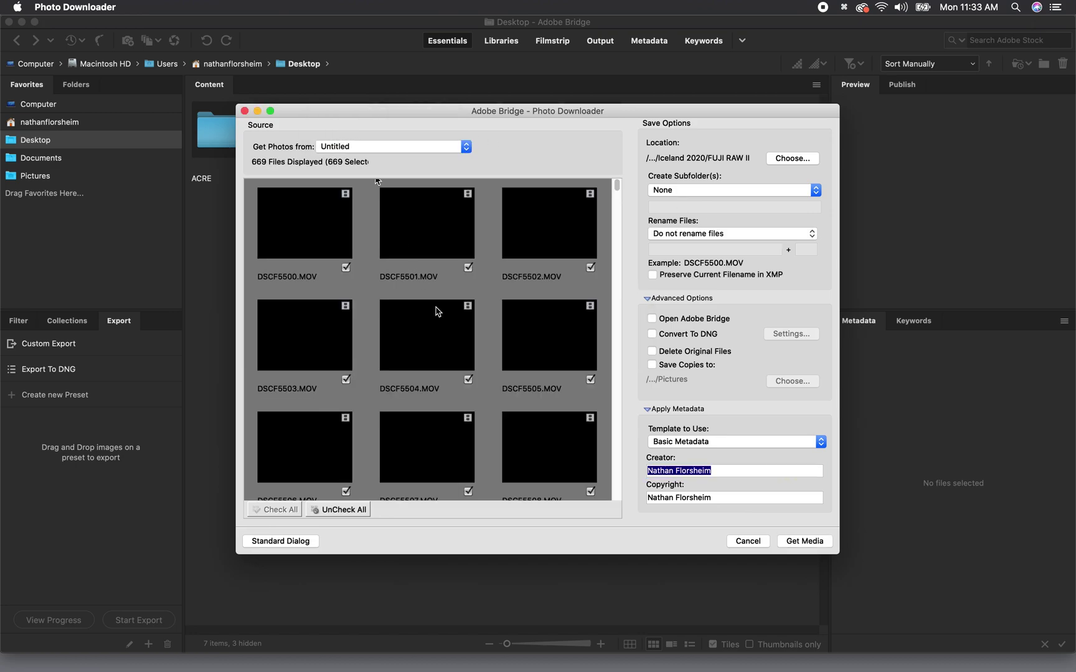
{"action": "scroll", "coordinate": [437, 312], "scroll_direction": "down", "scroll_amount": 10}
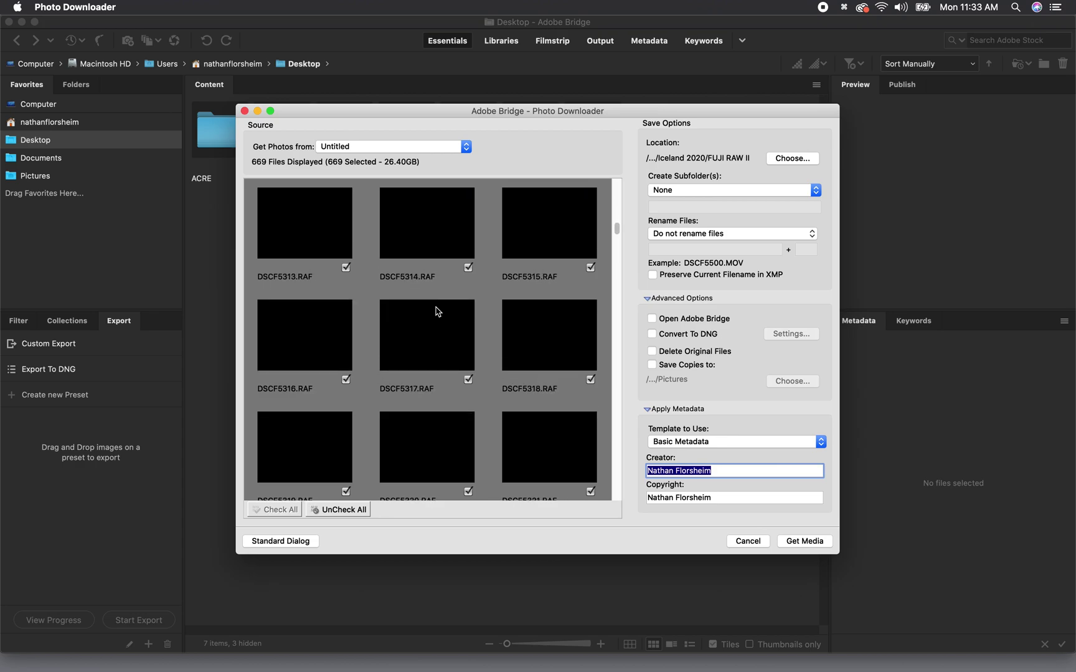
{"action": "scroll", "coordinate": [437, 312], "scroll_direction": "down", "scroll_amount": 10}
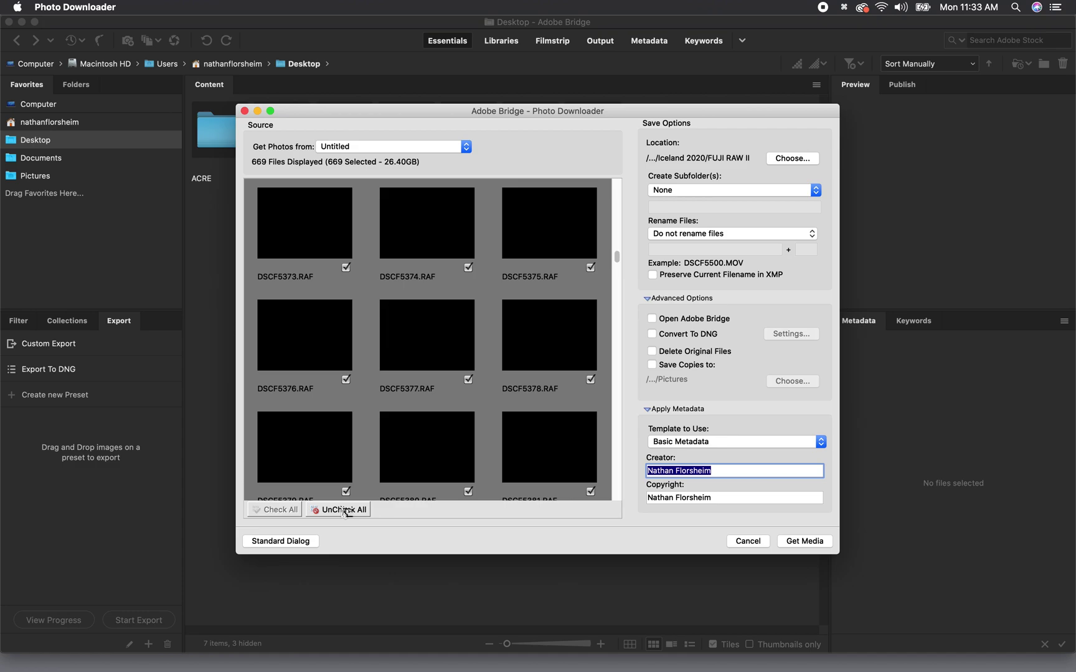
- Uncheck all files and set Custom Name renaming to 'Iceland_2020_Selections' with sequence starting at 01
{"action": "left_click", "coordinate": [344, 512]}
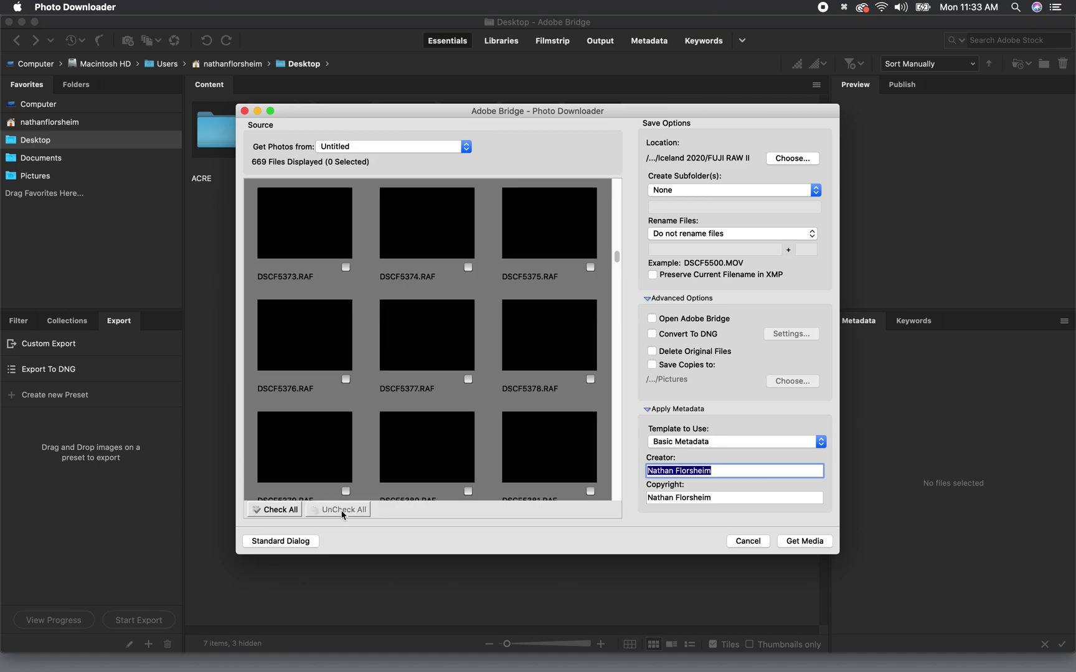
{"action": "left_click", "coordinate": [772, 235]}
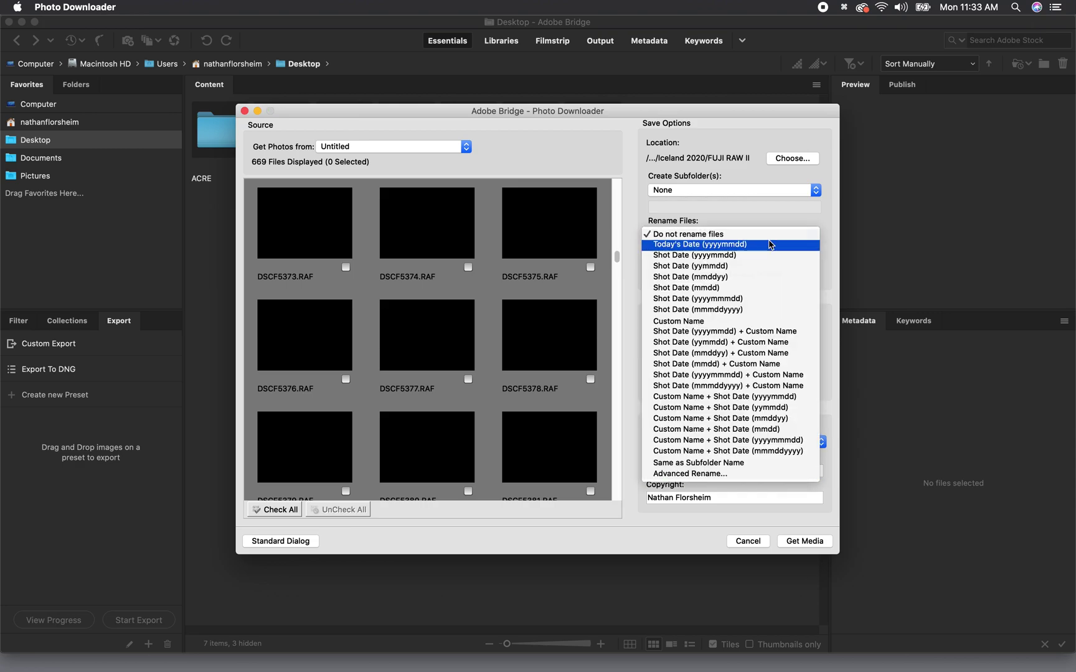
{"action": "left_click", "coordinate": [751, 321]}
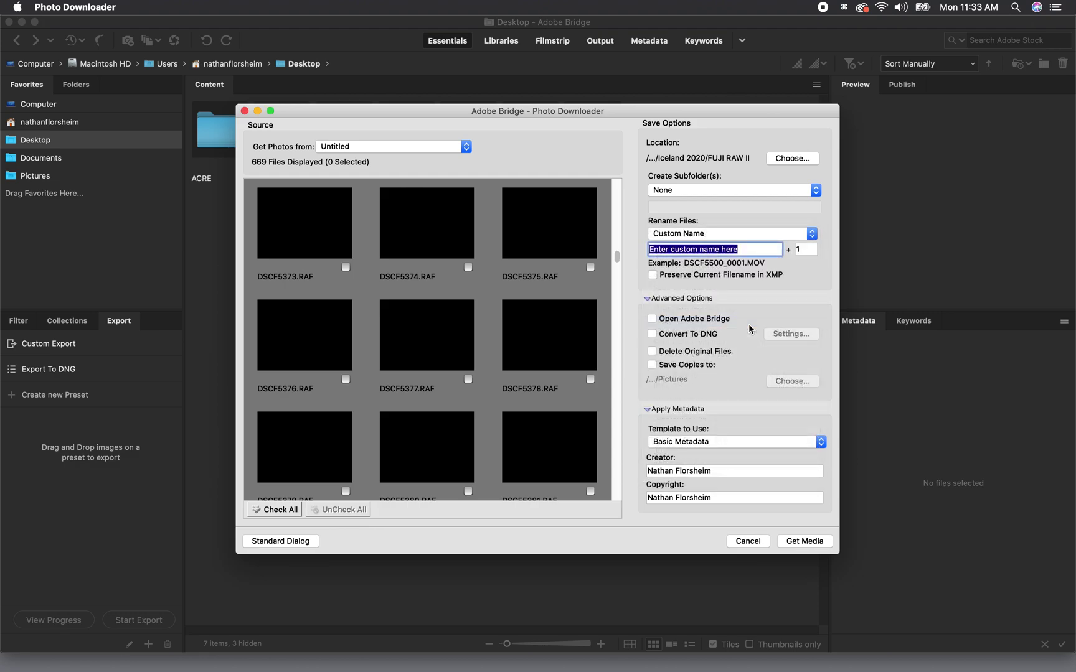
{"action": "type", "text": "Iceland_"}
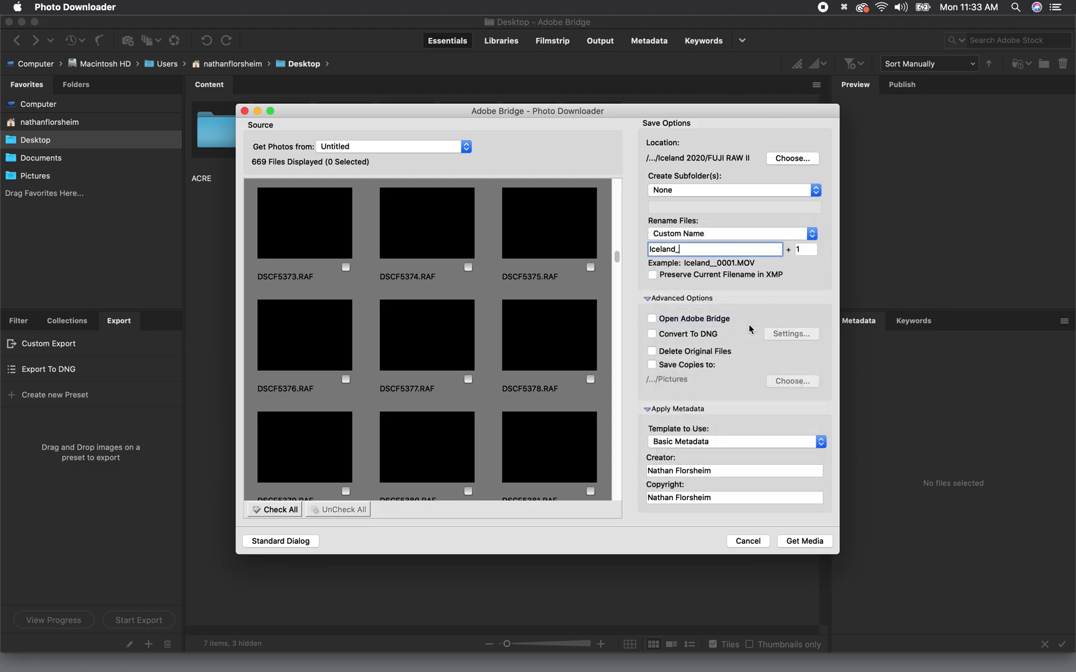
{"action": "type", "text": "2020_Selections"}
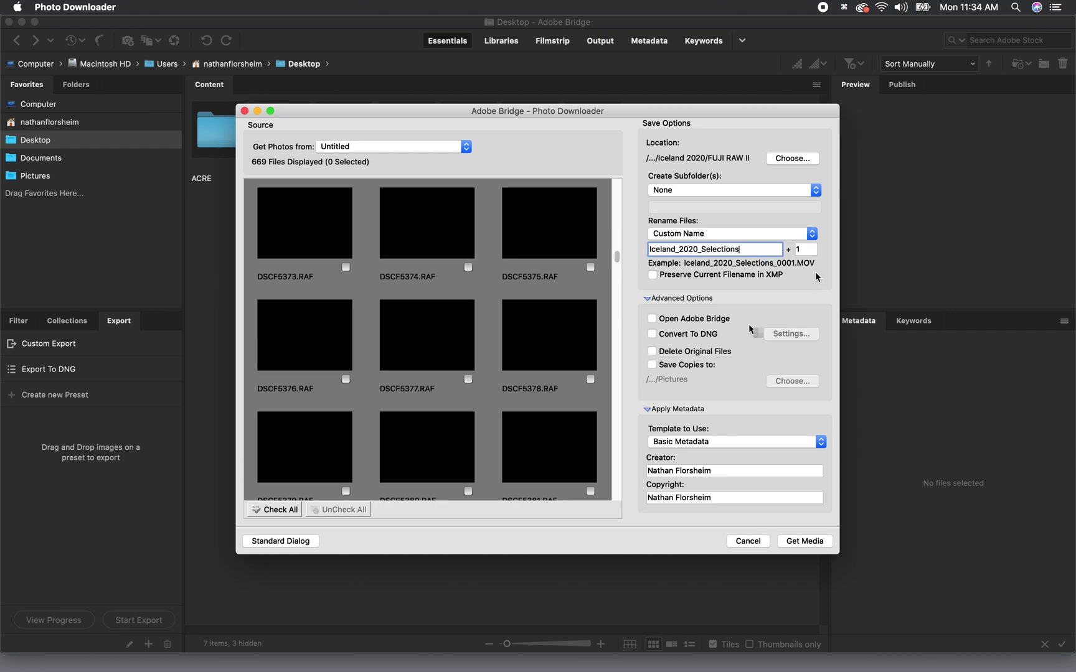
{"action": "left_click", "coordinate": [800, 248]}
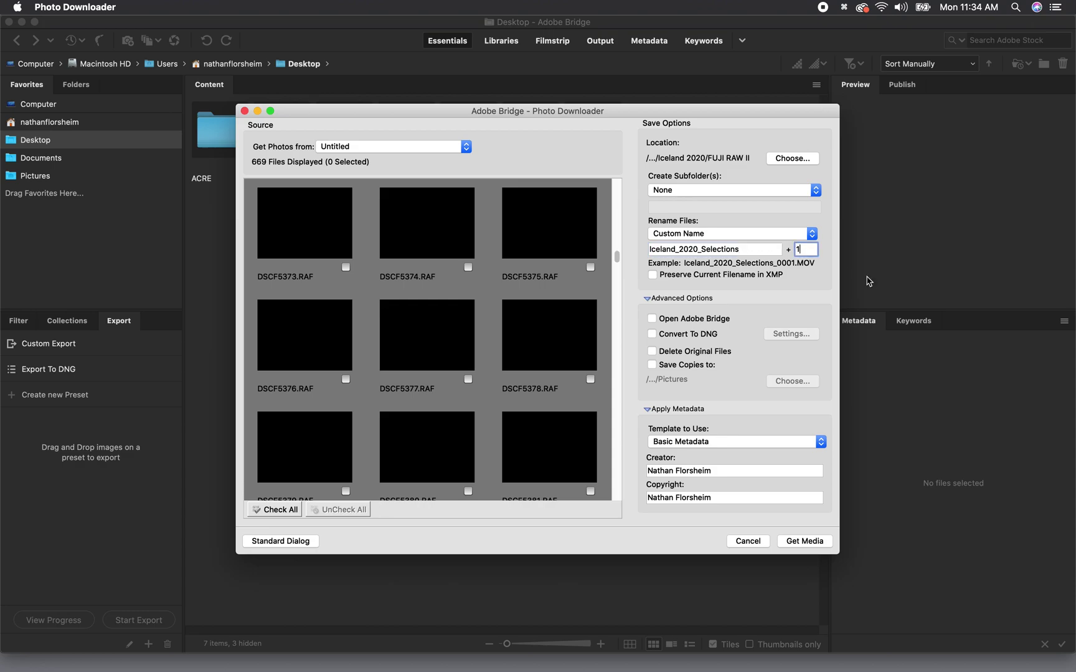
{"action": "type", "text": "0"}
- Mark DSCF5362, DSCF5363, DSCF5365 and DSCF5369 for download
{"action": "left_click_drag", "start_coordinate": [614, 255], "coordinate": [618, 225]}
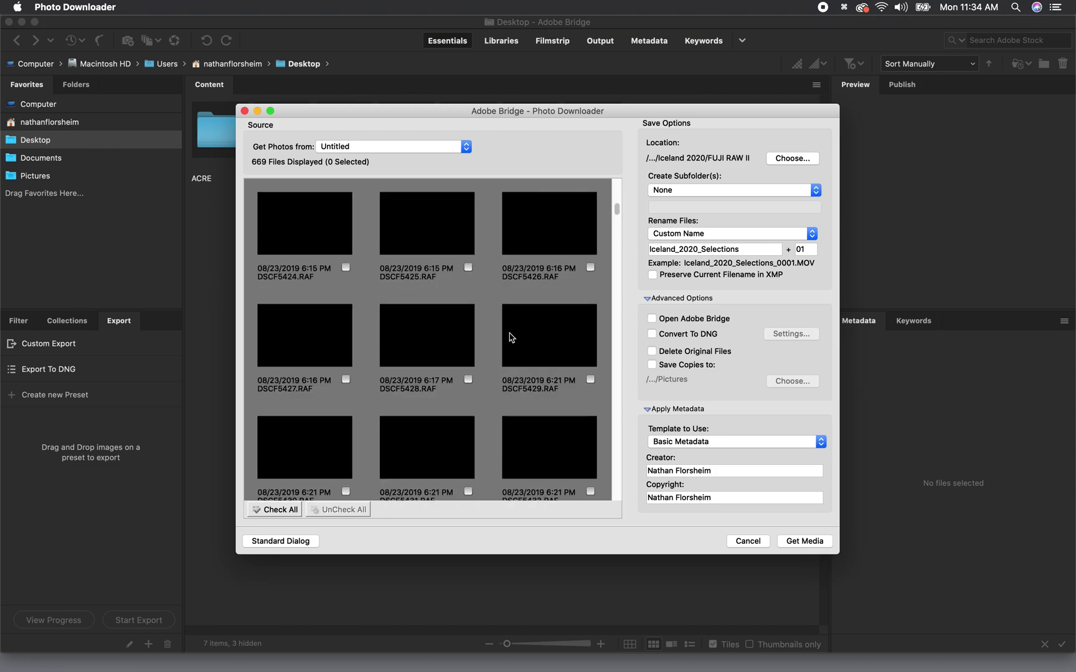
{"action": "scroll", "coordinate": [510, 337], "scroll_direction": "down", "scroll_amount": 5}
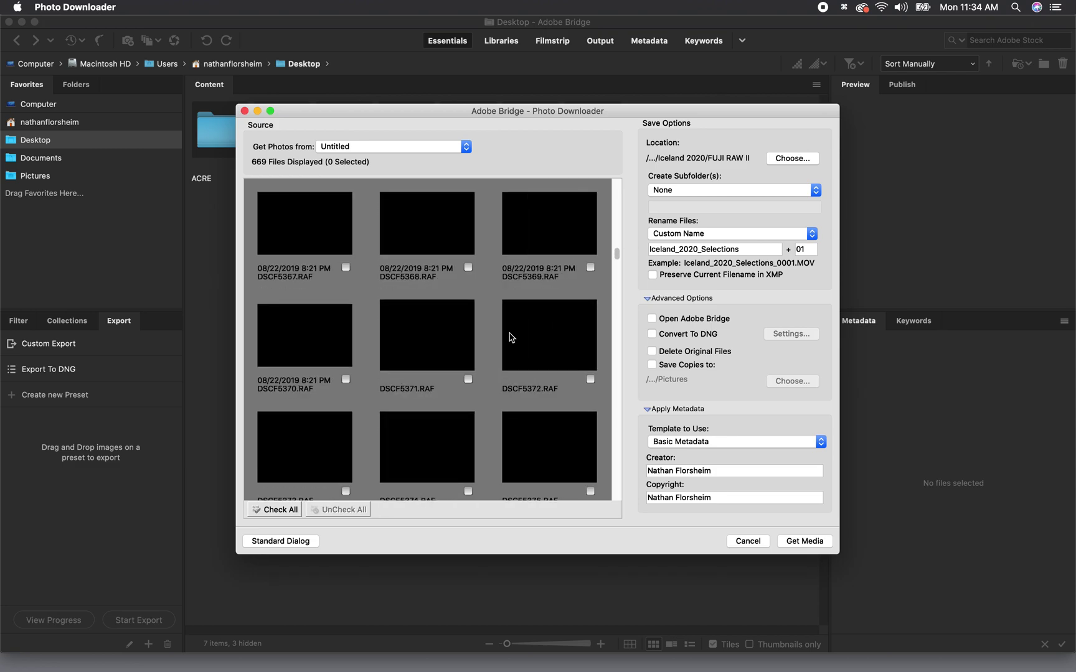
{"action": "scroll", "coordinate": [511, 337], "scroll_direction": "down", "scroll_amount": 2}
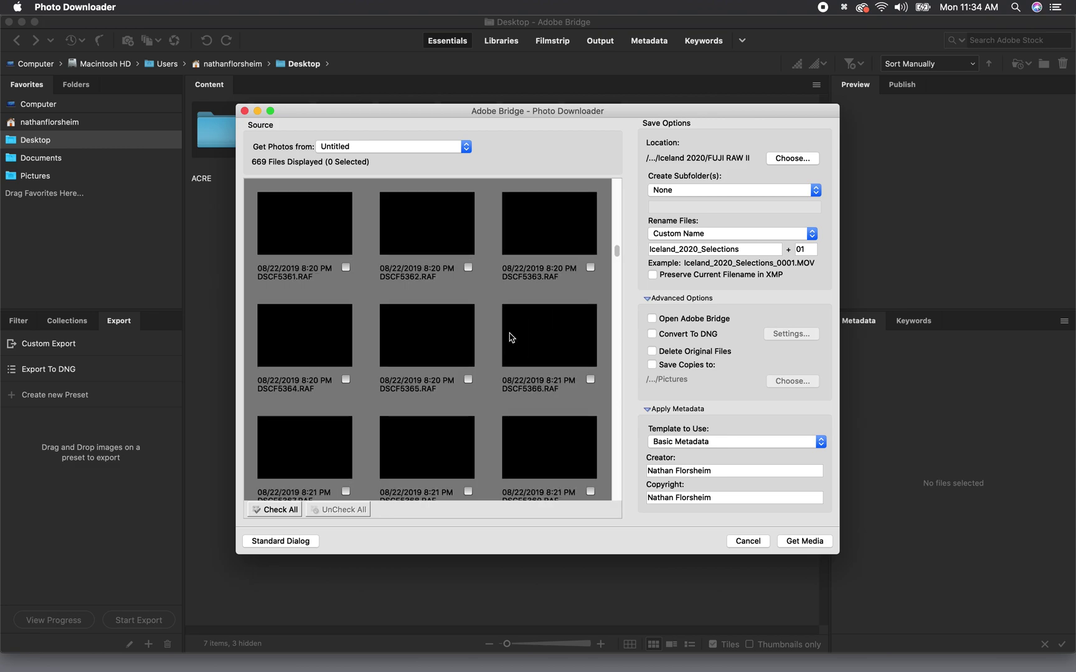
{"action": "scroll", "coordinate": [510, 338], "scroll_direction": "down", "scroll_amount": 3}
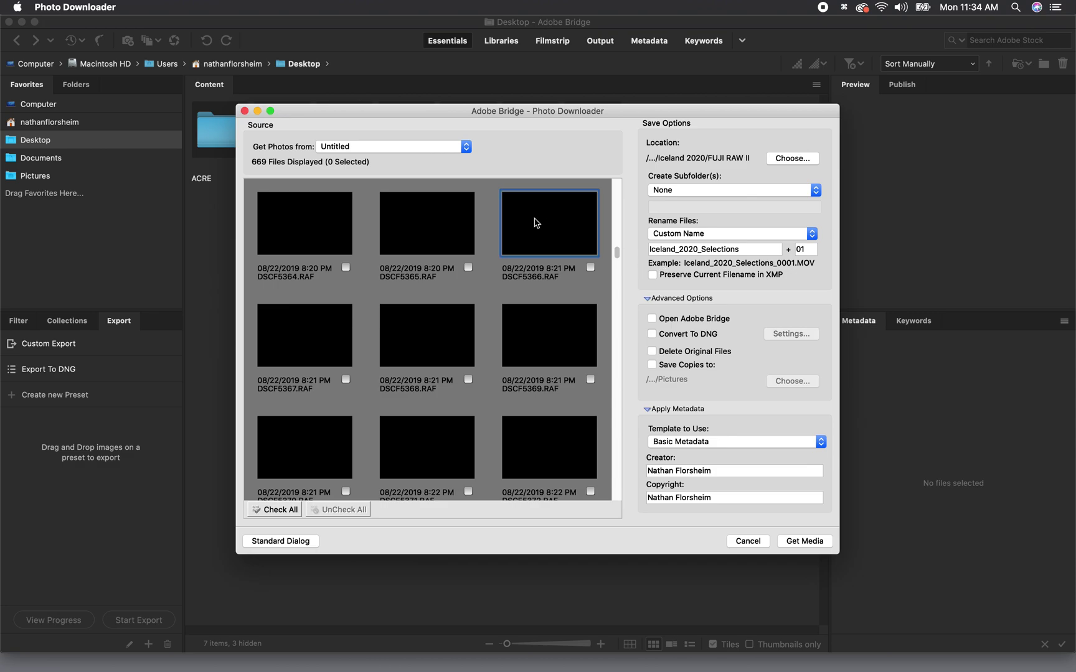
{"action": "scroll", "coordinate": [536, 223], "scroll_direction": "up", "scroll_amount": 1}
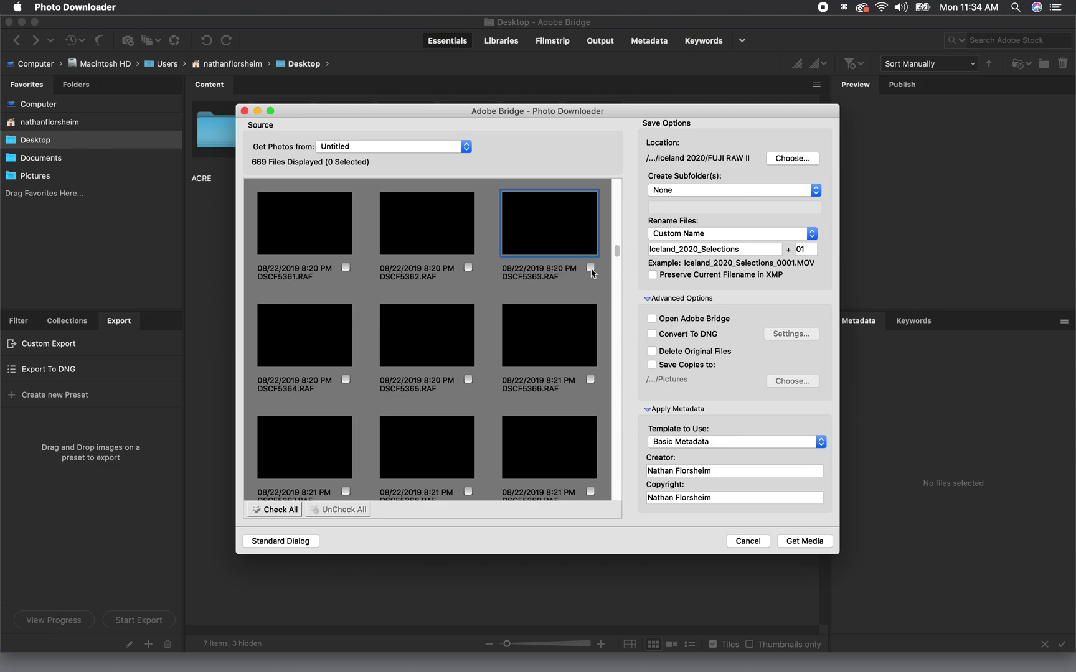
{"action": "left_click", "coordinate": [591, 268]}
{"action": "left_click", "coordinate": [468, 267]}
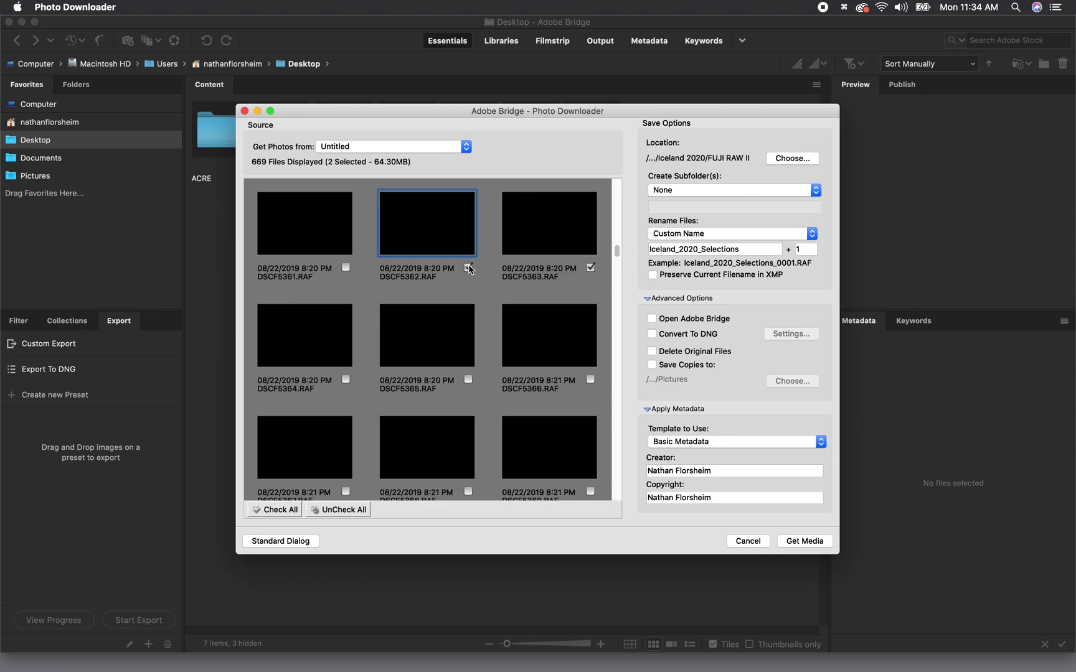
{"action": "left_click", "coordinate": [468, 381]}
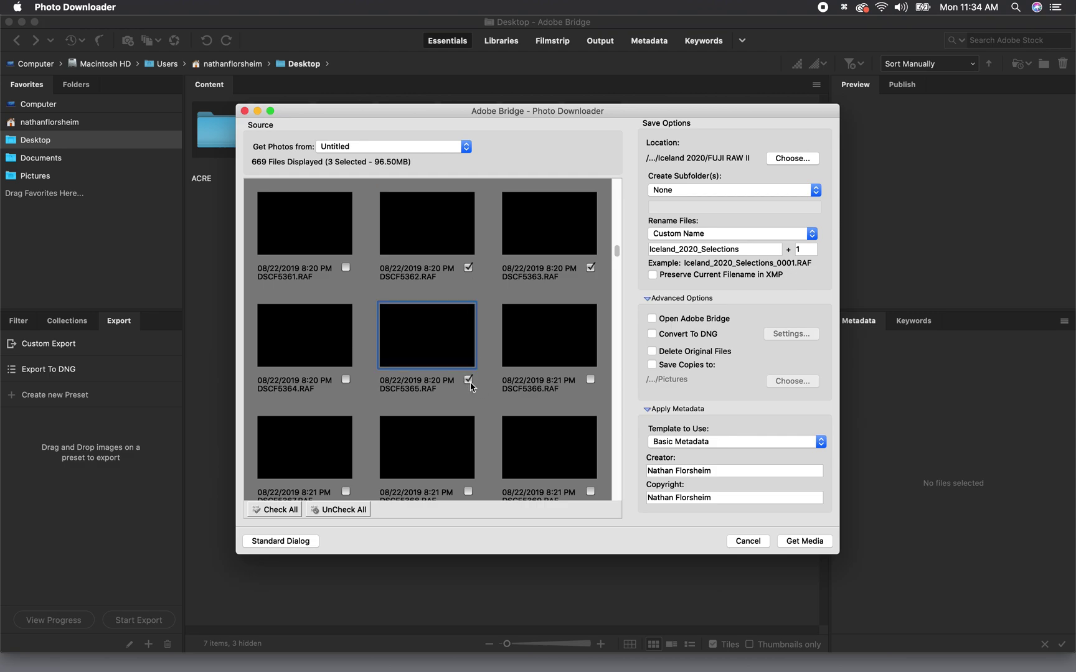
{"action": "left_click", "coordinate": [593, 493]}
- Mark DSCF5372, 5373, 5374, 5377, 5392 and 5396, bringing the selection to ten files (321.90MB)
{"action": "scroll", "coordinate": [595, 497], "scroll_direction": "down", "scroll_amount": 2}
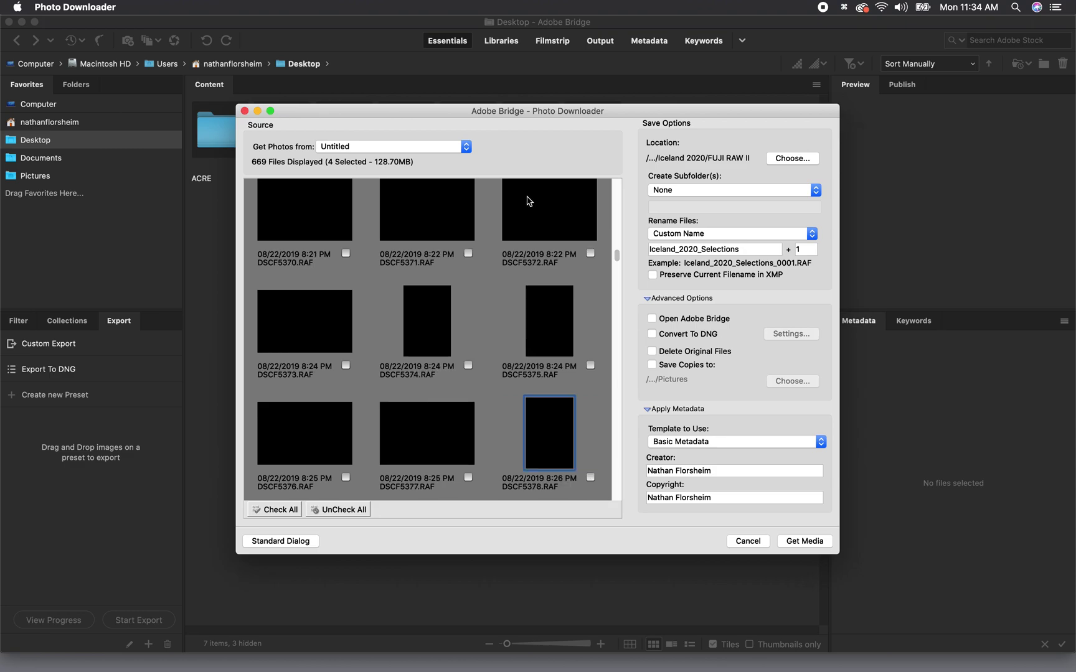
{"action": "scroll", "coordinate": [595, 260], "scroll_direction": "down", "scroll_amount": 2}
{"action": "left_click", "coordinate": [595, 260]}
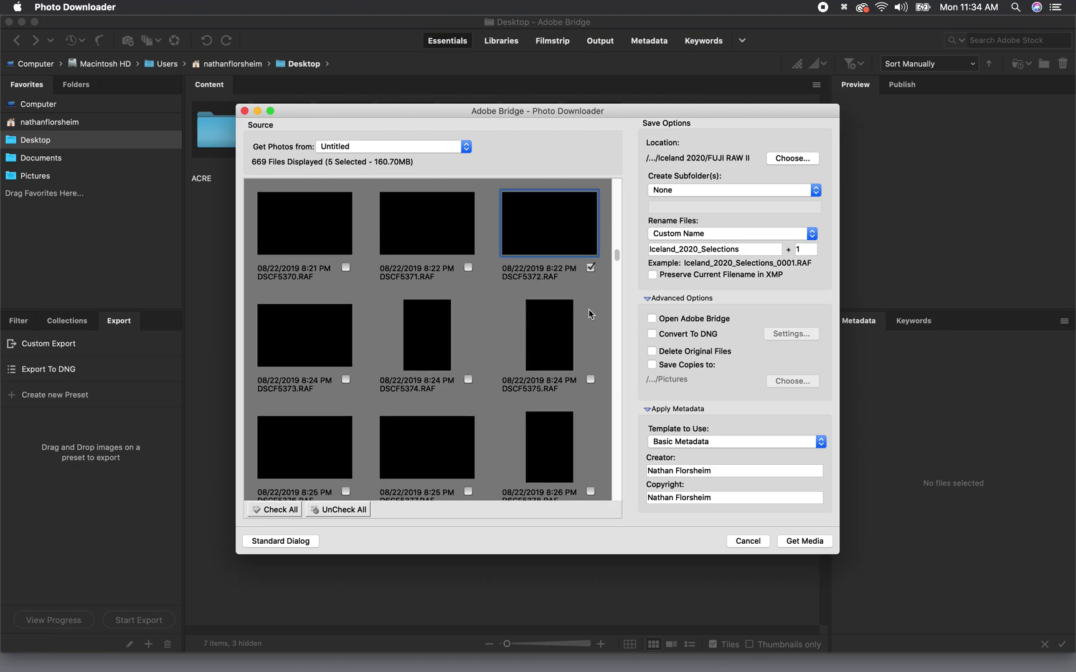
{"action": "left_click", "coordinate": [467, 380], "text": "shift"}
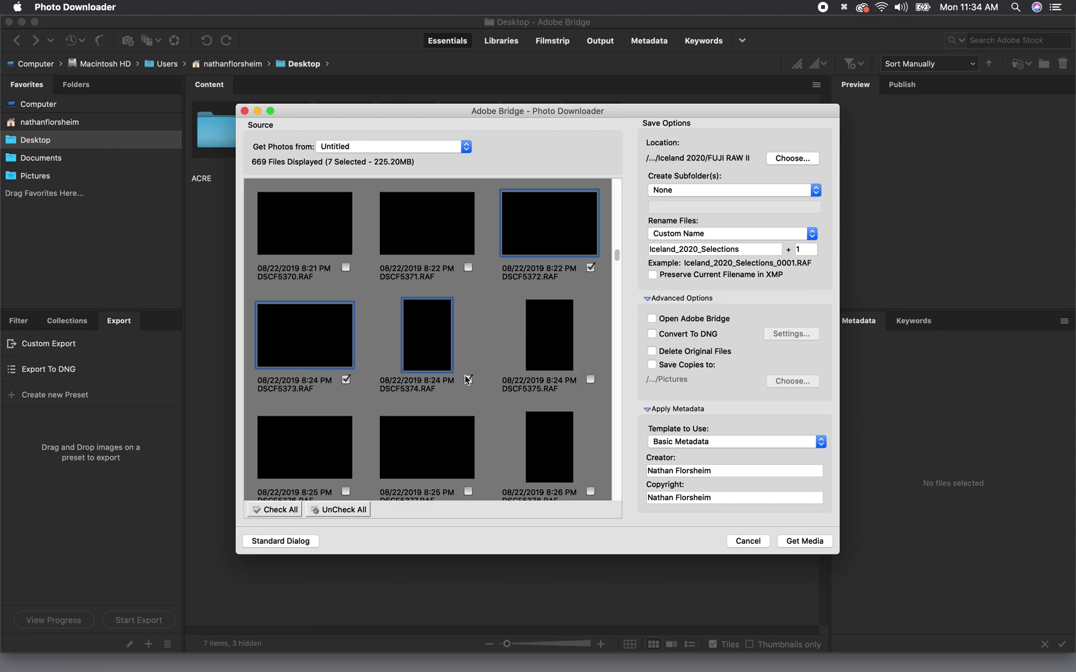
{"action": "left_click", "coordinate": [434, 455]}
{"action": "left_click", "coordinate": [467, 478]}
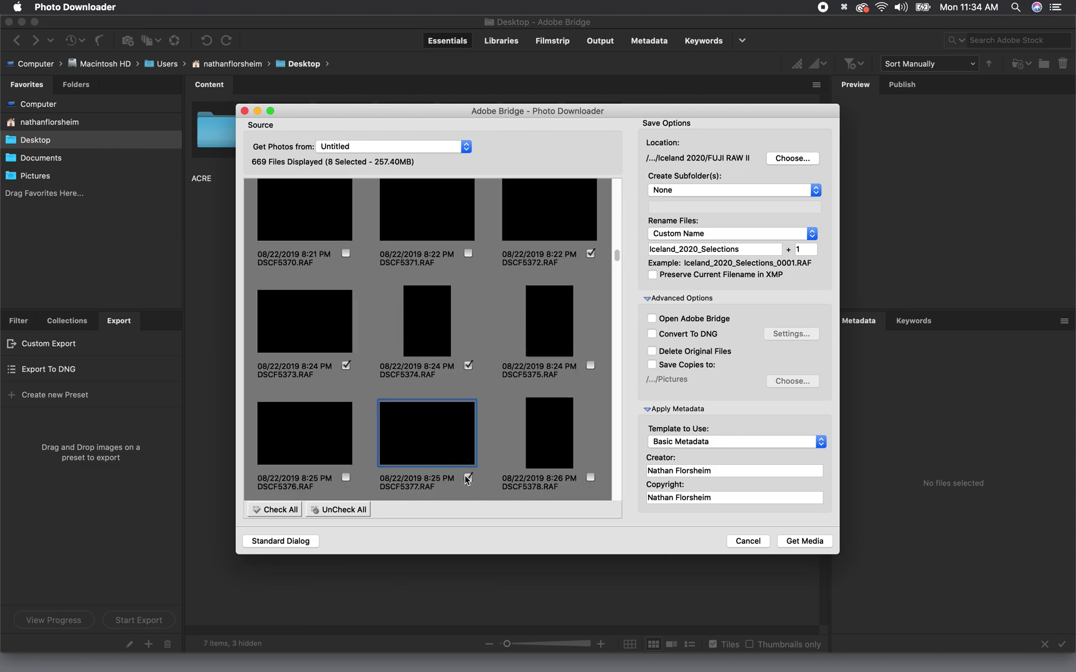
{"action": "scroll", "coordinate": [467, 479], "scroll_direction": "down", "scroll_amount": 2}
{"action": "scroll", "coordinate": [467, 479], "scroll_direction": "down", "scroll_amount": 4}
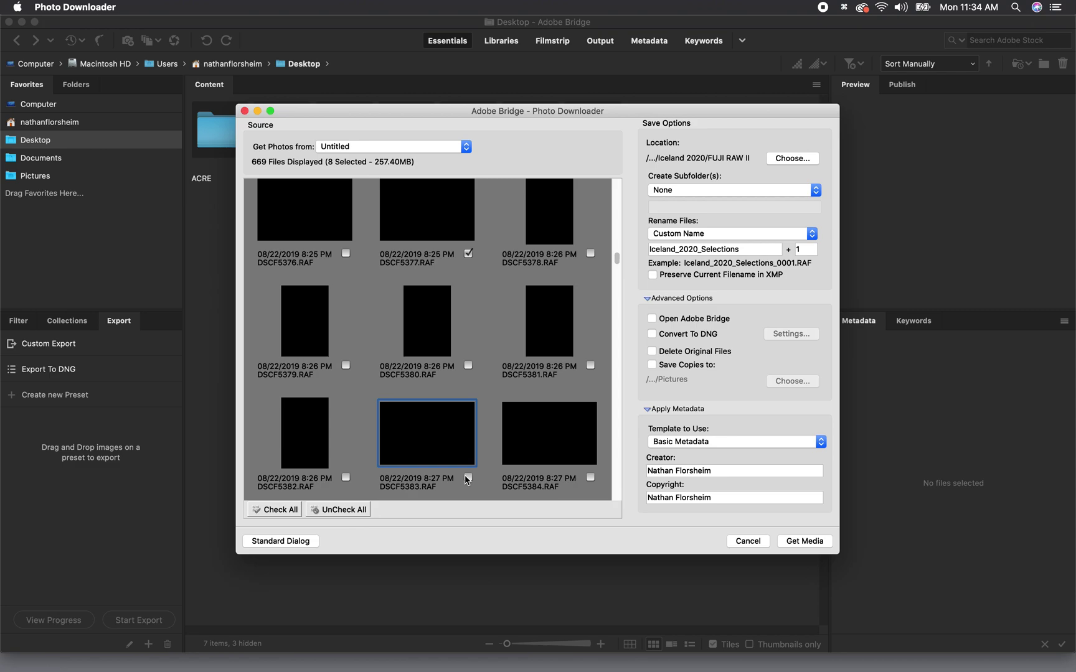
{"action": "scroll", "coordinate": [467, 480], "scroll_direction": "down", "scroll_amount": 2}
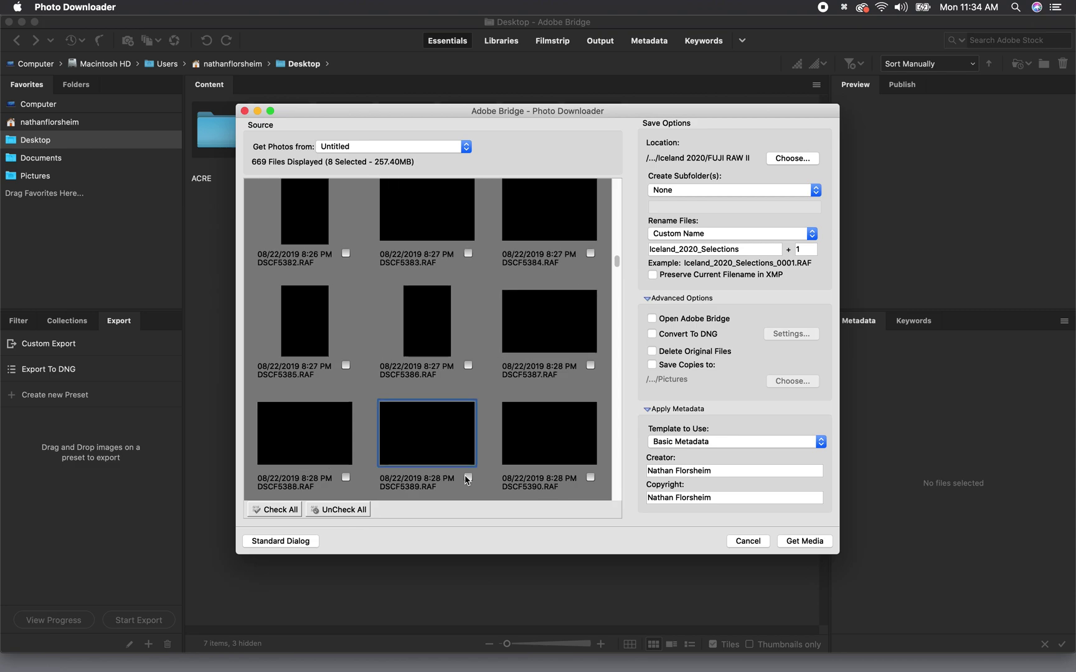
{"action": "scroll", "coordinate": [467, 479], "scroll_direction": "down", "scroll_amount": 2}
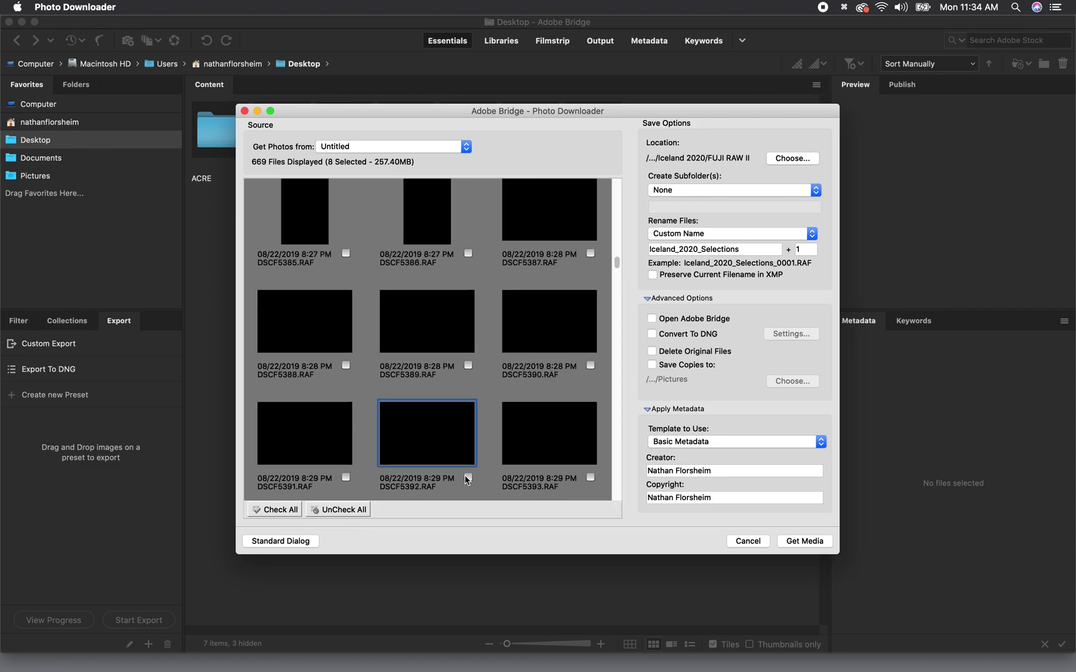
{"action": "left_click", "coordinate": [467, 477]}
{"action": "scroll", "coordinate": [467, 479], "scroll_direction": "down", "scroll_amount": 2}
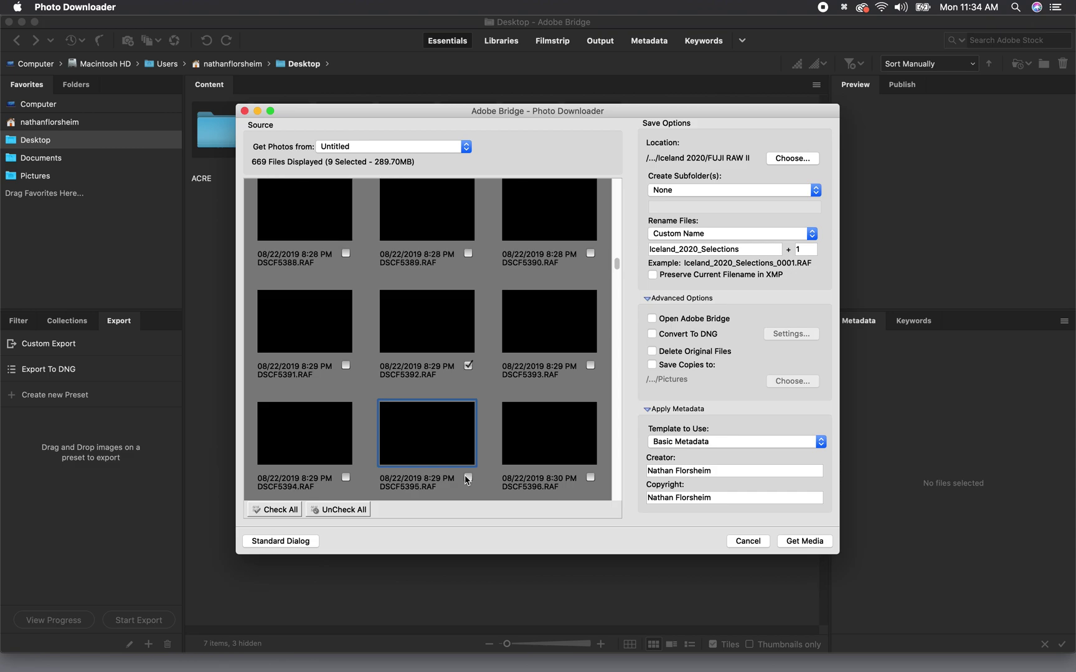
{"action": "left_click", "coordinate": [590, 478]}
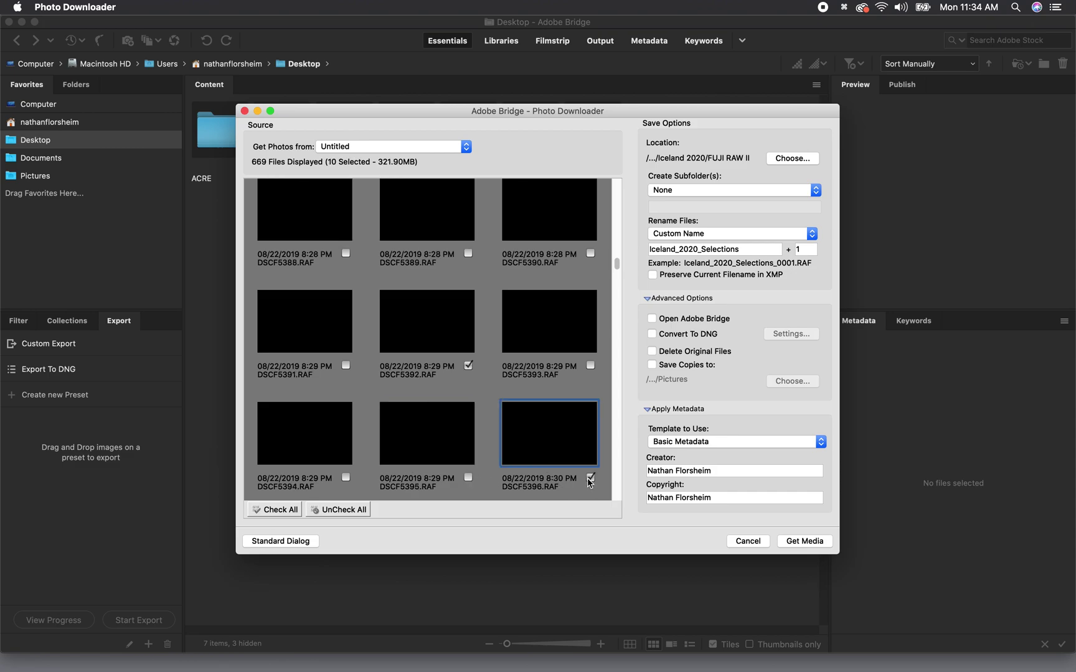
{"action": "scroll", "coordinate": [590, 481], "scroll_direction": "down", "scroll_amount": 2}
- Reset the metadata template to Basic Metadata for the import
{"action": "key", "text": "Left"}
{"action": "key", "text": "Left"}
{"action": "key", "text": "Up"}
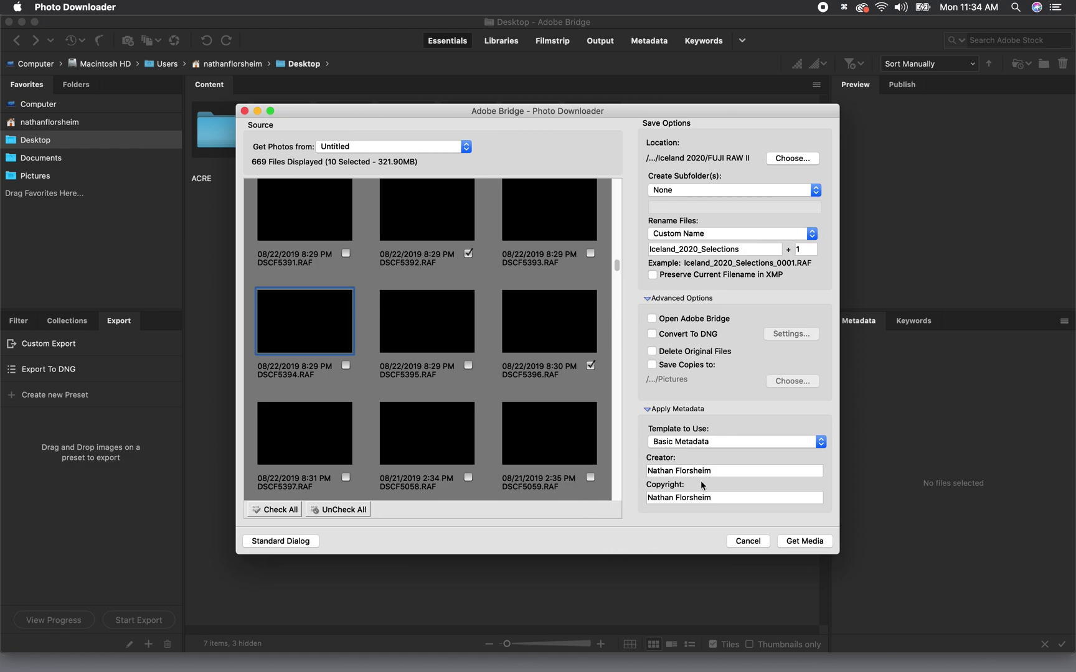
{"action": "left_click", "coordinate": [707, 442]}
{"action": "left_click", "coordinate": [704, 428]}
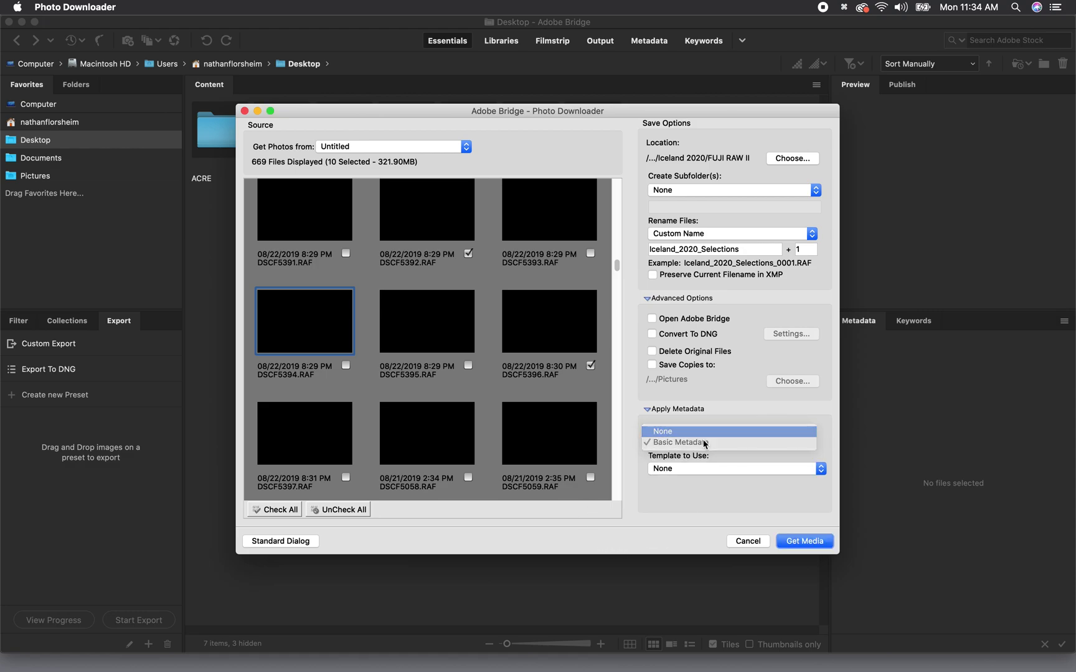
{"action": "left_click", "coordinate": [702, 442]}
{"action": "left_click", "coordinate": [700, 453]}
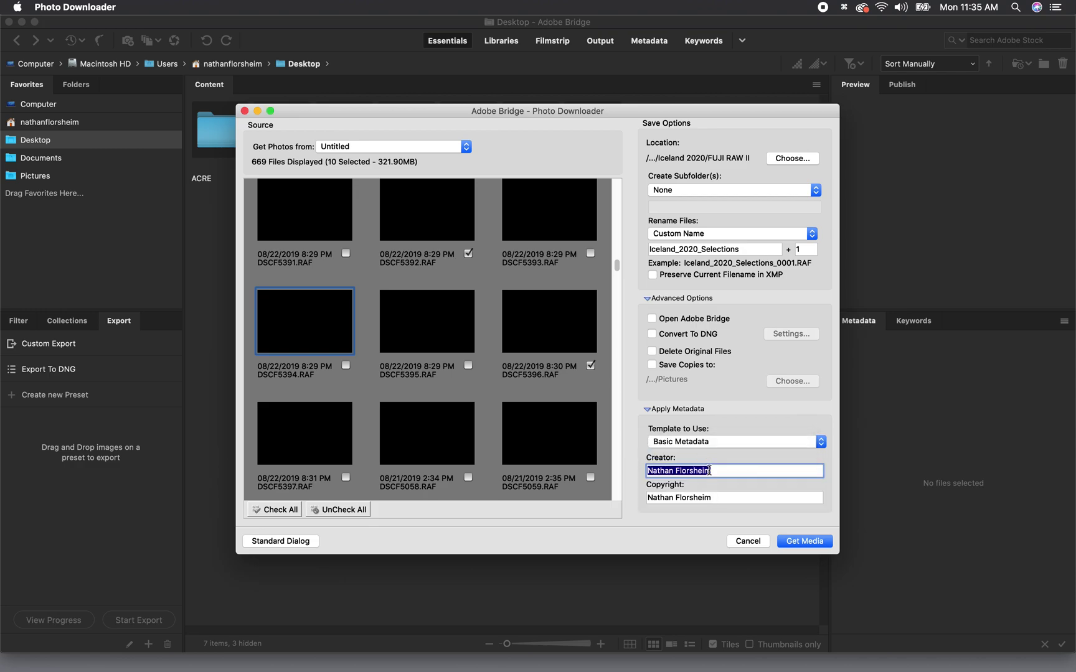
{"action": "left_click", "coordinate": [740, 498]}
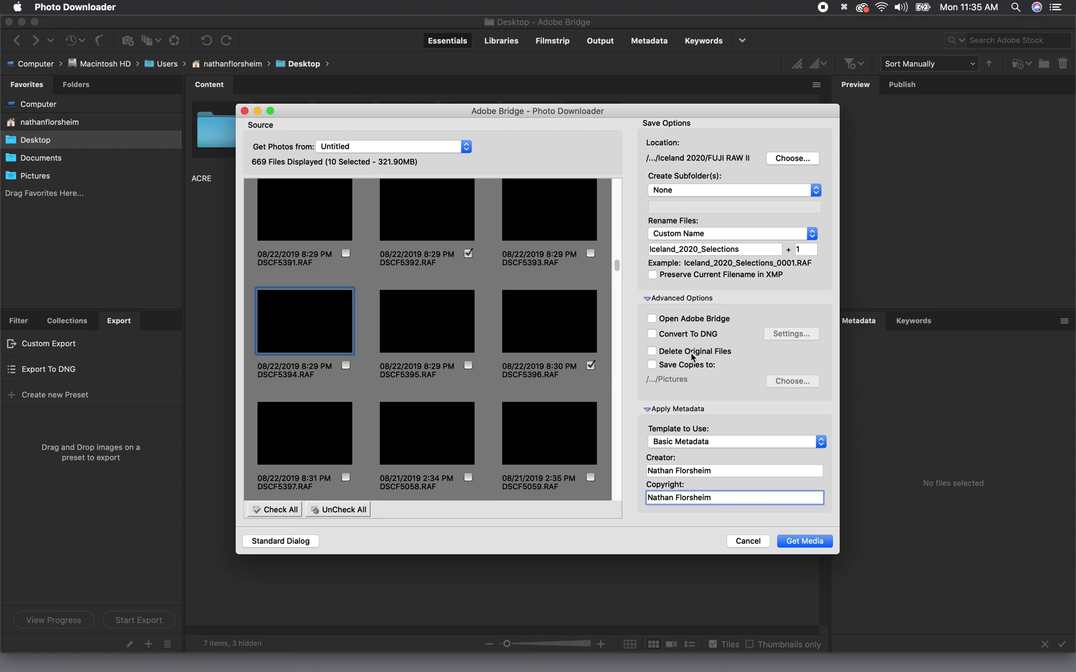
- Copy the ten marked files into FUJI RAW II, then eject the Untitled card in Finder
{"action": "left_click", "coordinate": [793, 541]}
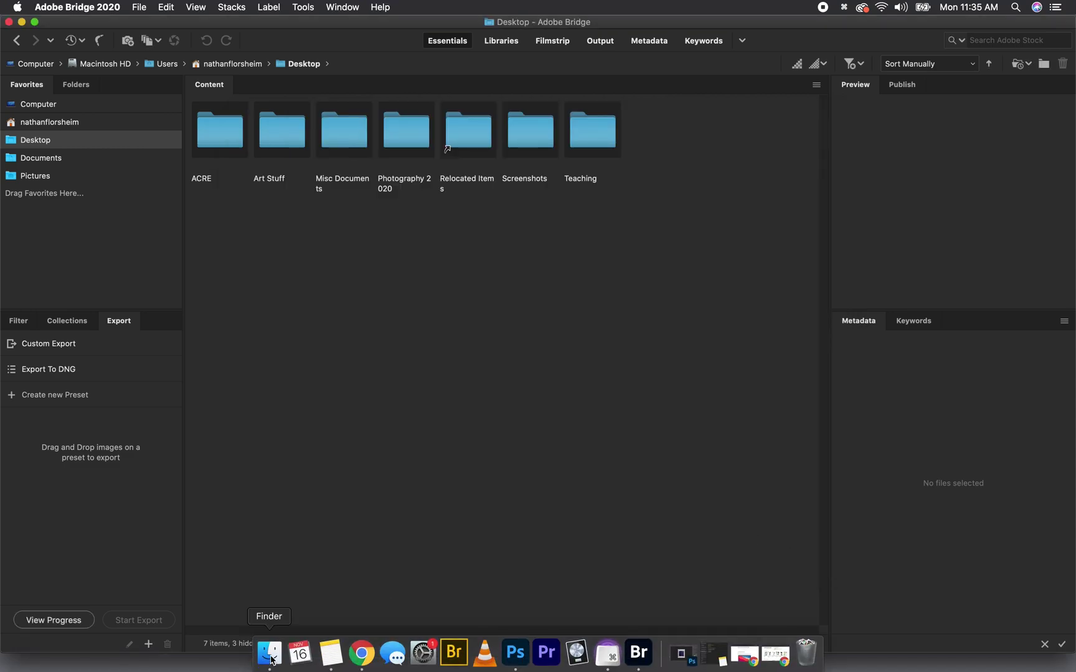
{"action": "left_click", "coordinate": [271, 659]}
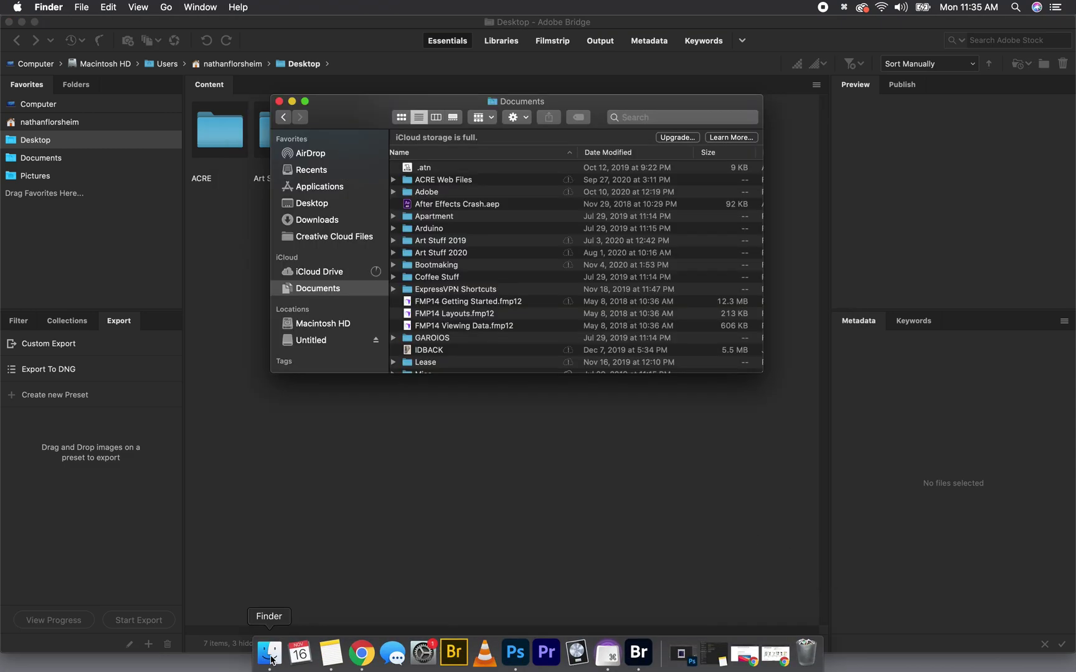
{"action": "left_click", "coordinate": [376, 339]}
{"action": "left_click", "coordinate": [404, 415]}
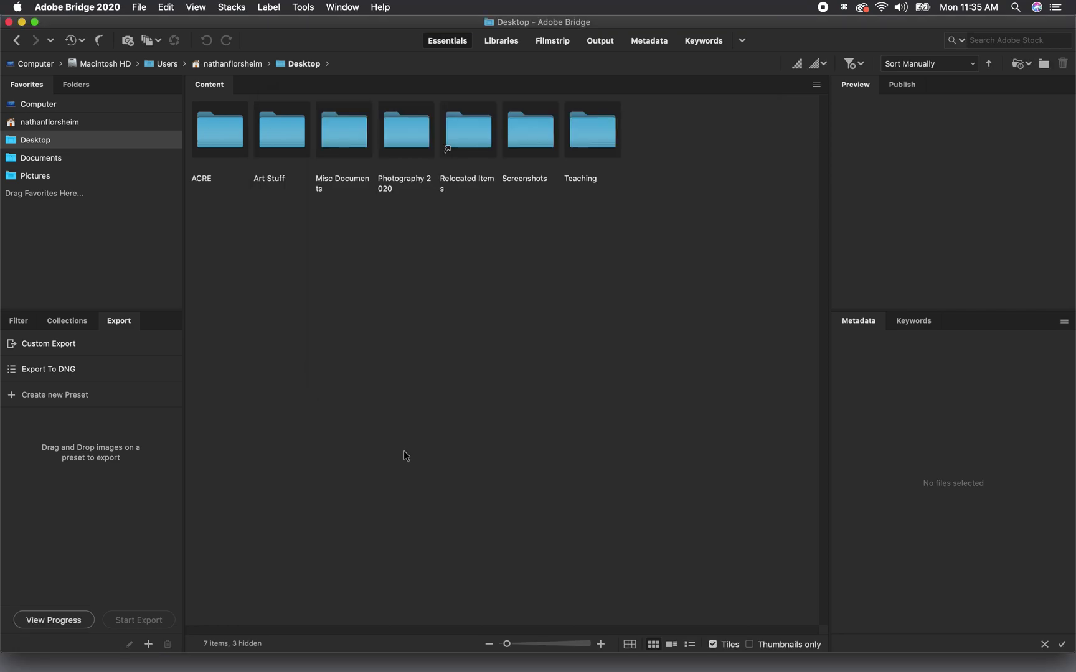
- Open Photography 2020 > Iceland 2020 > FUJI RAW II and switch to the Filmstrip workspace
{"action": "double_click", "coordinate": [413, 134]}
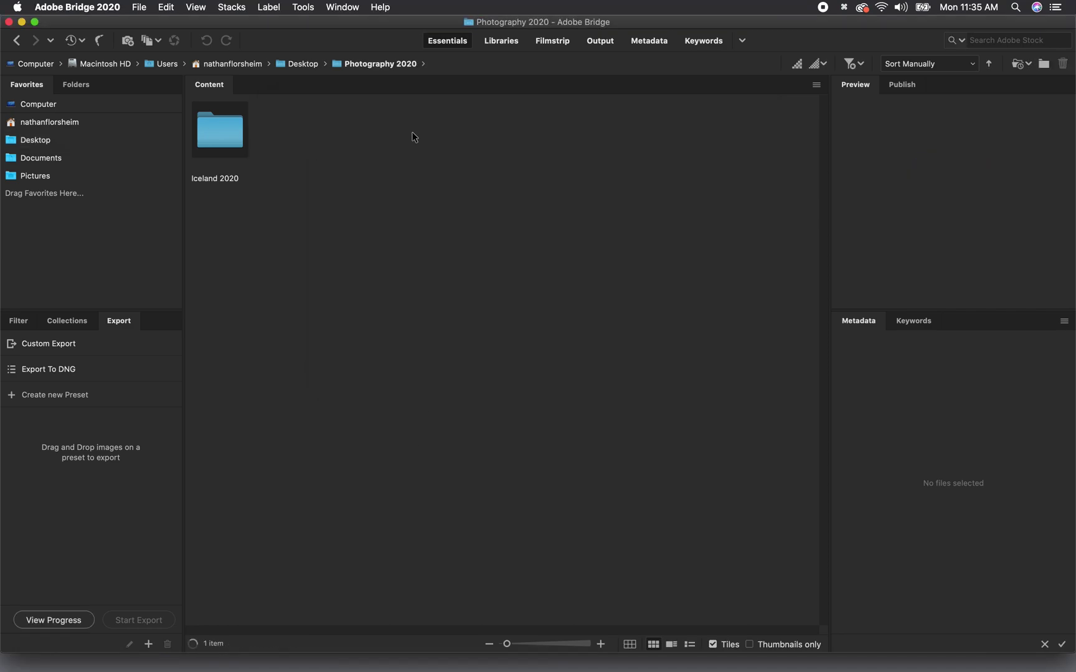
{"action": "double_click", "coordinate": [226, 145]}
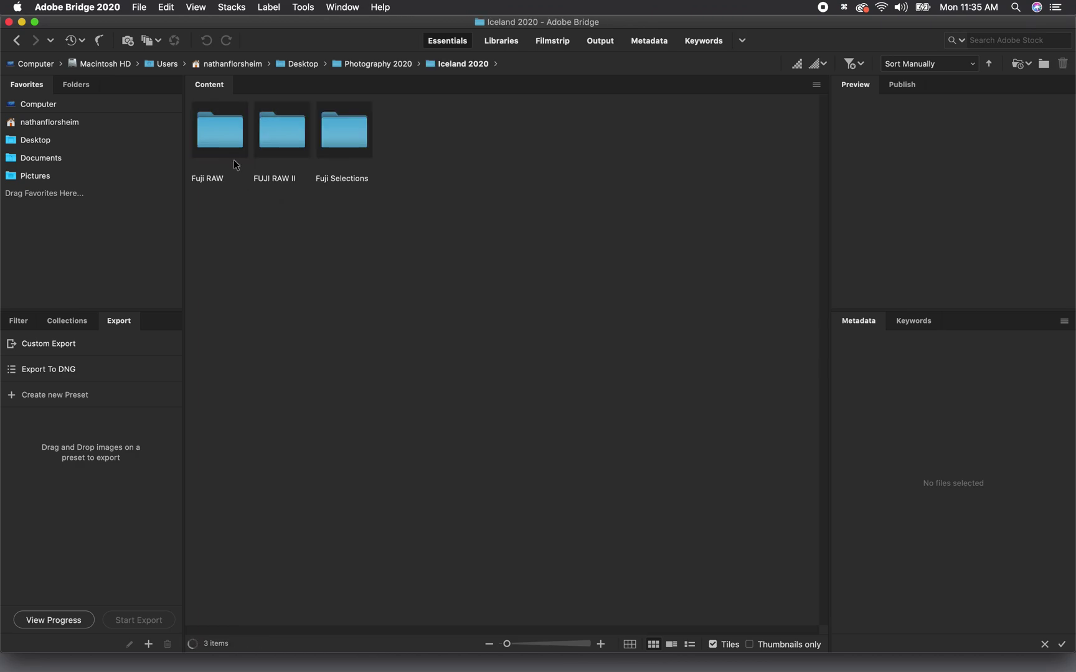
{"action": "double_click", "coordinate": [284, 132]}
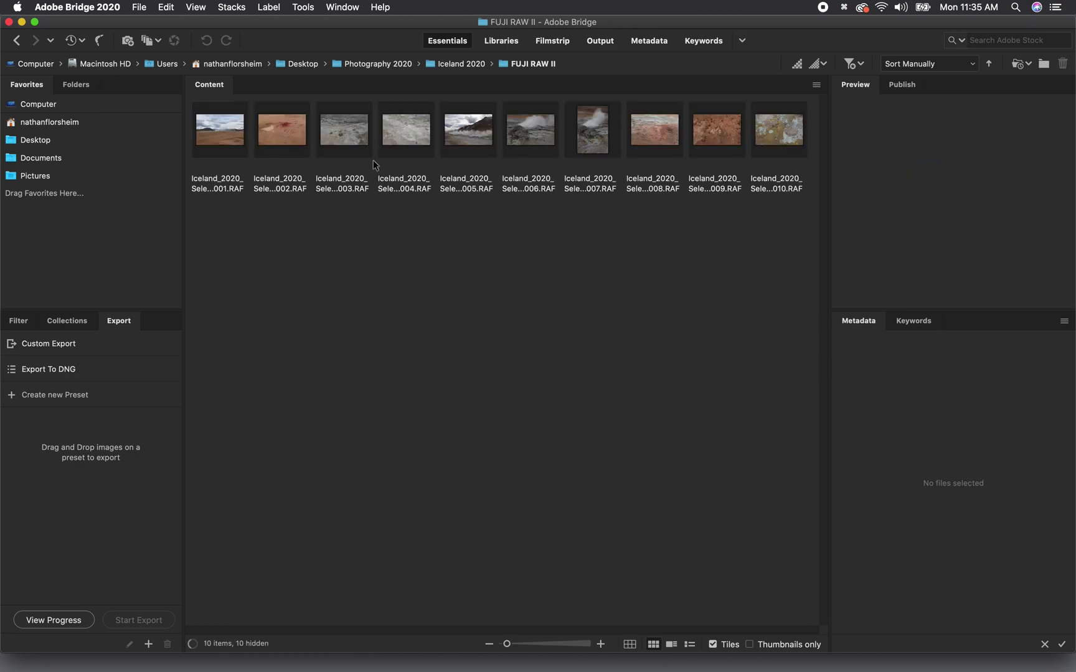
{"action": "left_click", "coordinate": [561, 40]}
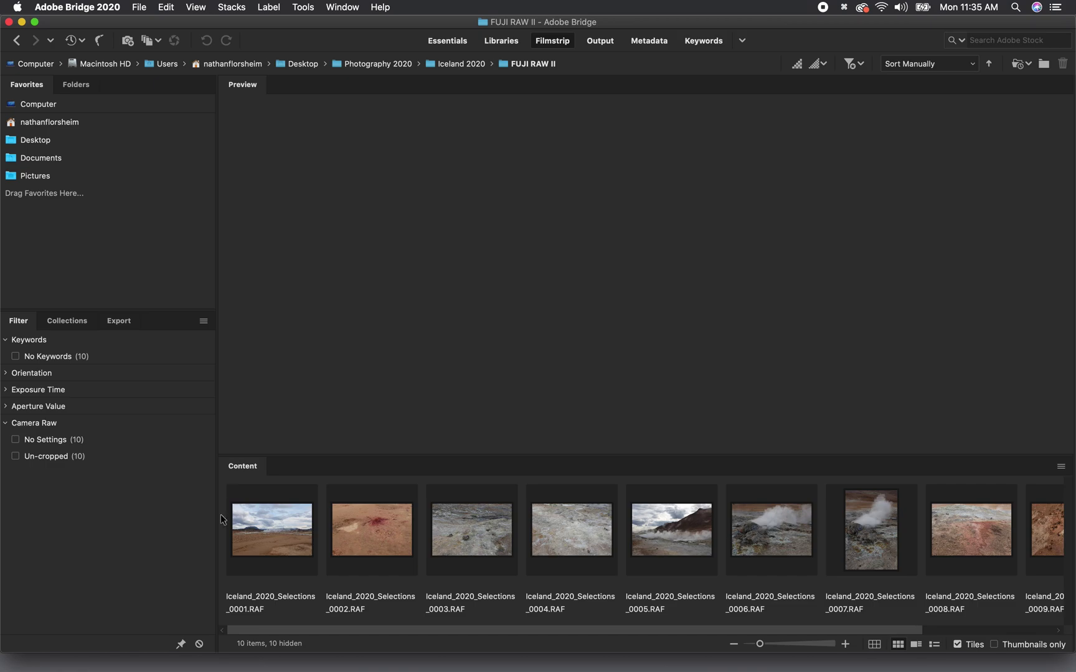
- Preview Iceland_2020_Selections_0001 through _0005 one by one in the large preview
{"action": "left_click", "coordinate": [244, 521]}
{"action": "left_click", "coordinate": [324, 552]}
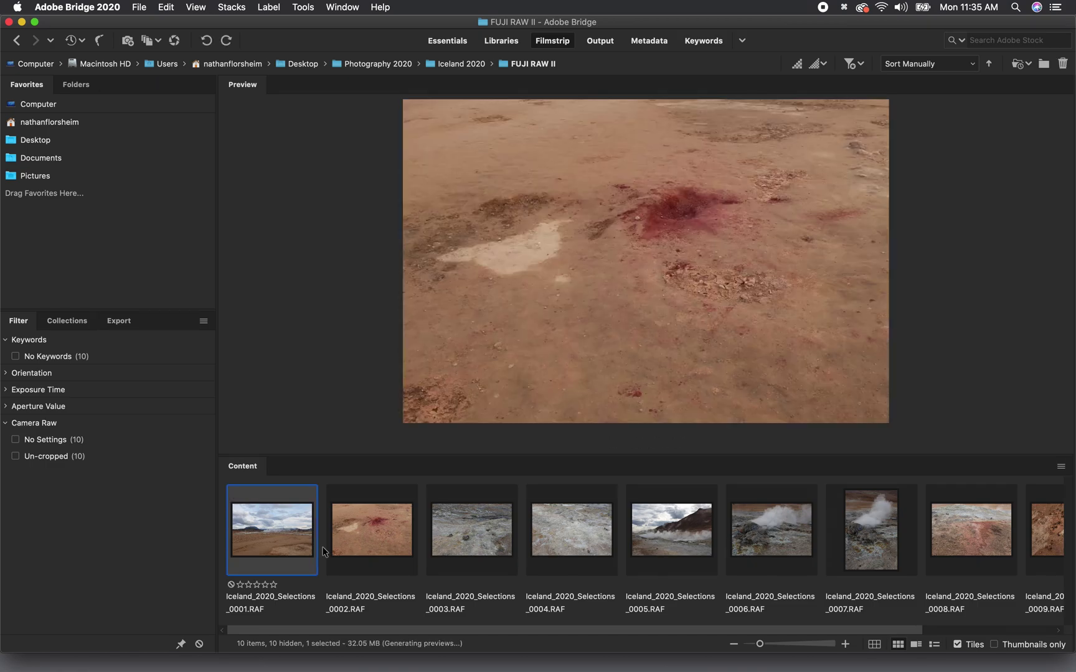
{"action": "key", "text": "Right"}
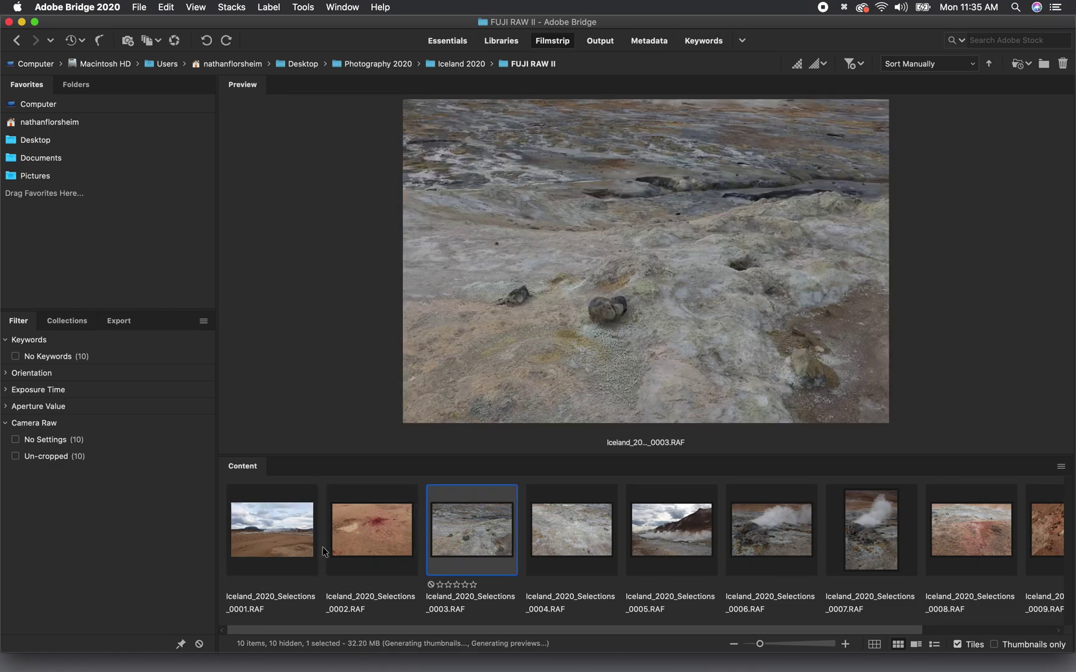
{"action": "key", "text": "Right"}
{"action": "key", "text": "Right"}
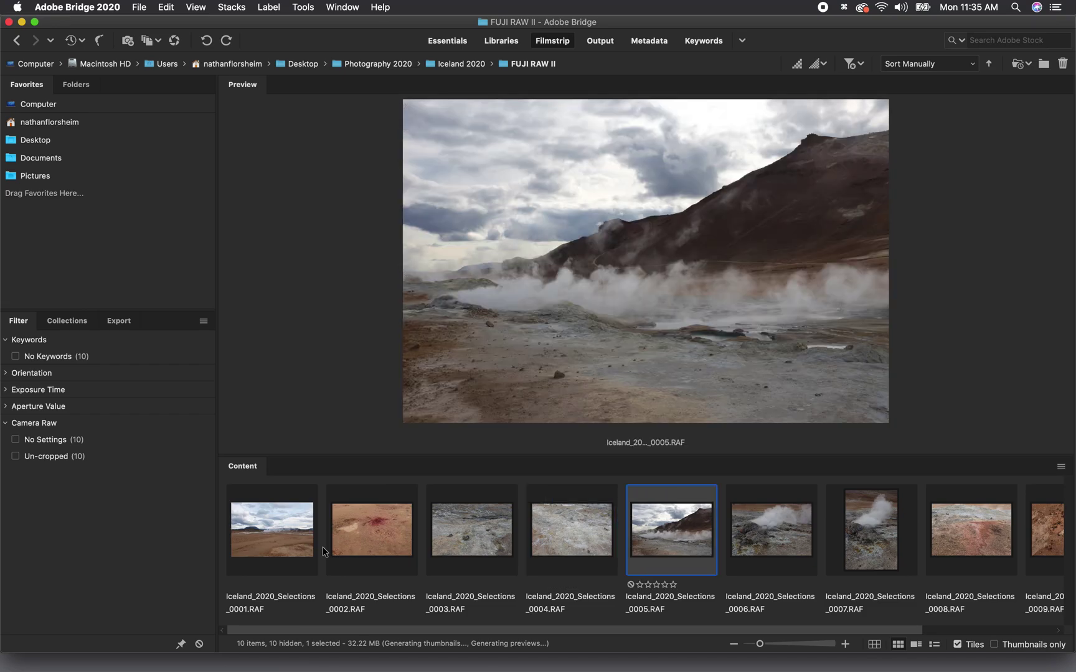
{"action": "key", "text": "Right"}
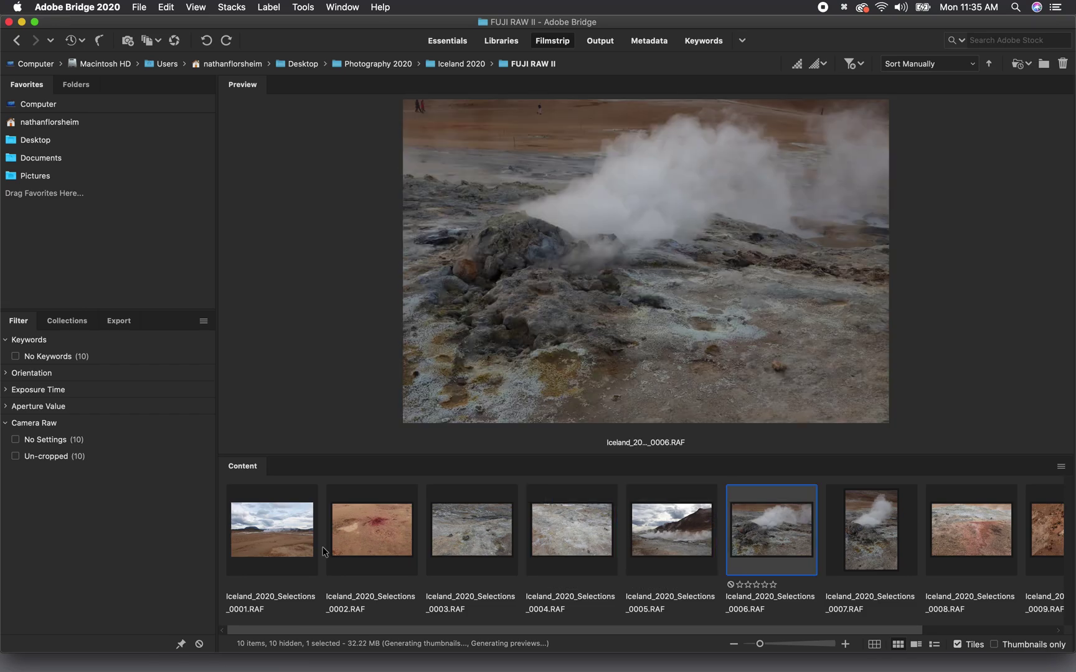